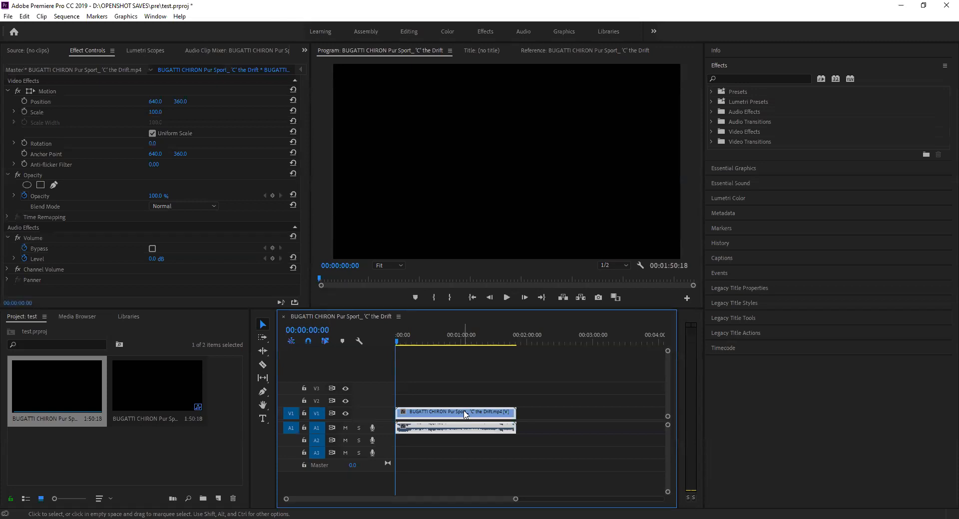
# Step: Delete the BUGATTI CHIRON clip from the timeline, and remove its sequence and source file from the project
pyautogui.press('Delete')
pyautogui.click(119, 397)
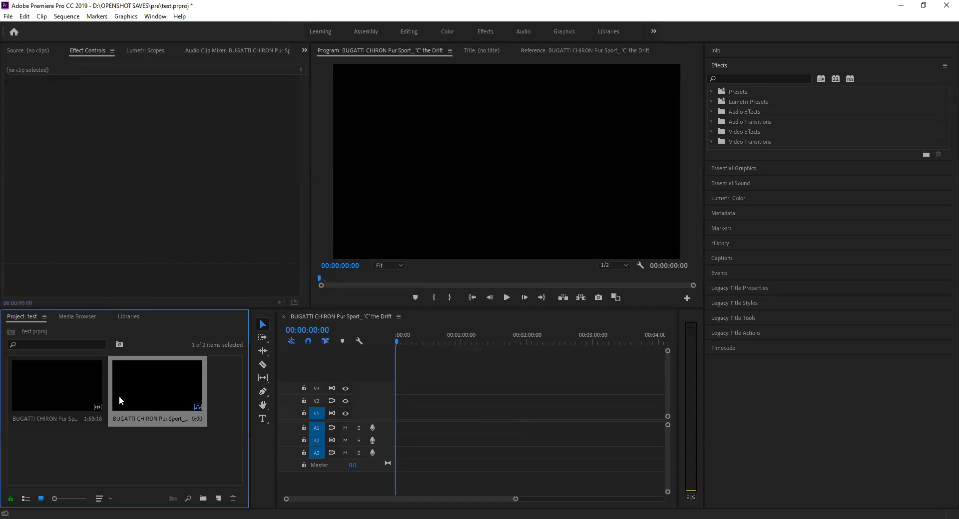
pyautogui.press('Delete')
pyautogui.click(57, 379)
pyautogui.press('Delete')
# Step: Import the Blender car race animation, BUGATTI CHIRON and NEVER STOP videos from the car_sound folder
pyautogui.doubleClick(63, 382)
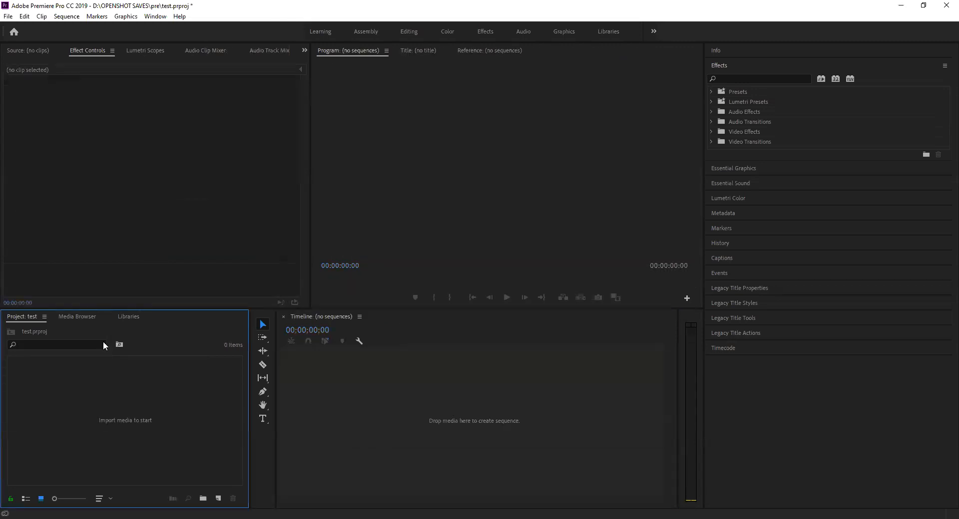
pyautogui.click(129, 128)
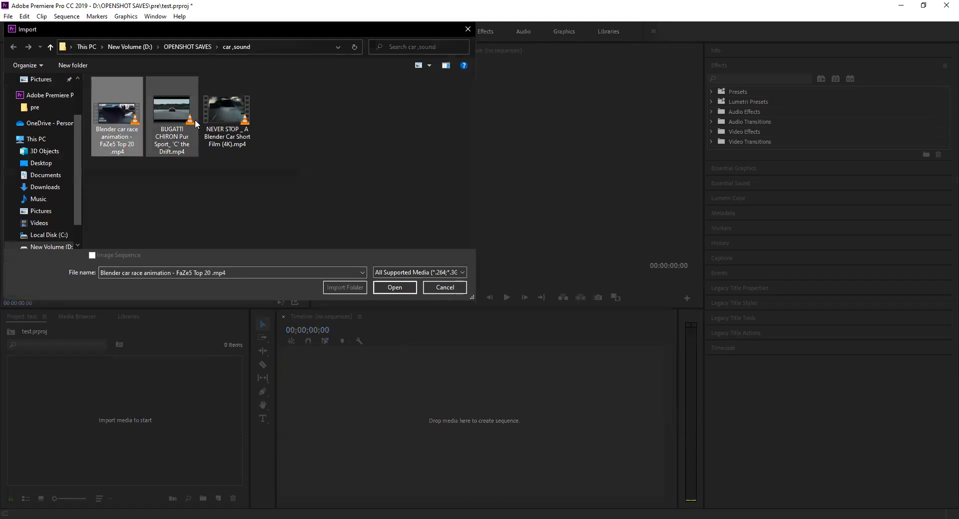
pyautogui.keyDown('ctrl'); pyautogui.click(234, 113); pyautogui.keyUp('ctrl')
pyautogui.click(400, 293)
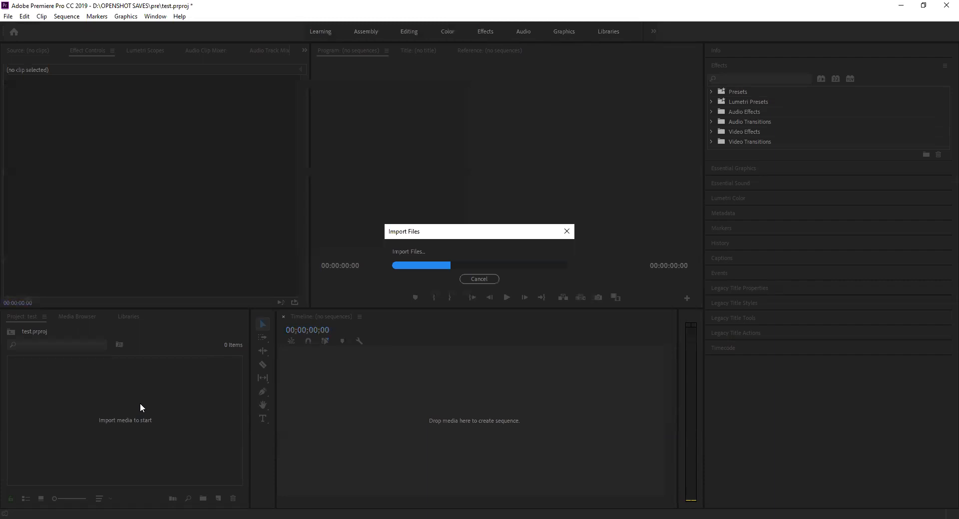
pyautogui.doubleClick(134, 451)
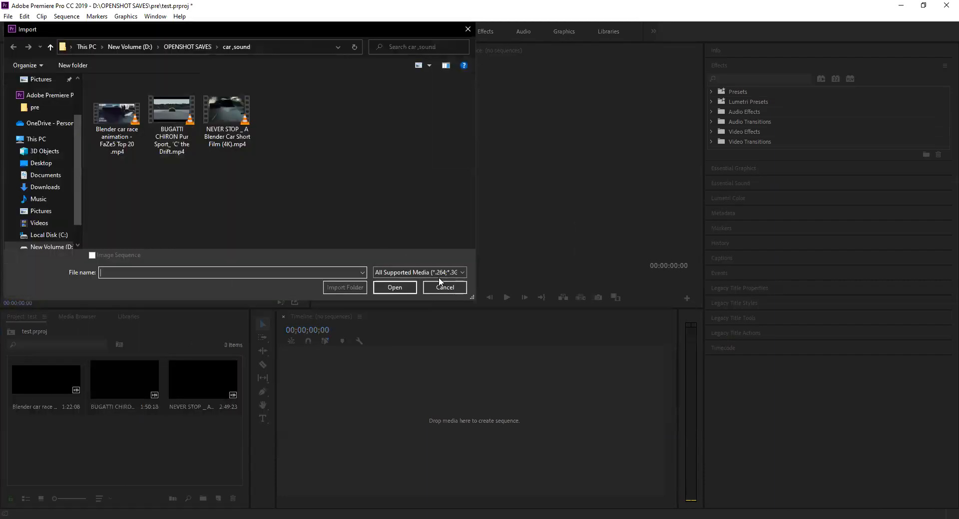
# Step: Create a sequence from the Blender car race animation clip and play its opening part
pyautogui.click(54, 393)
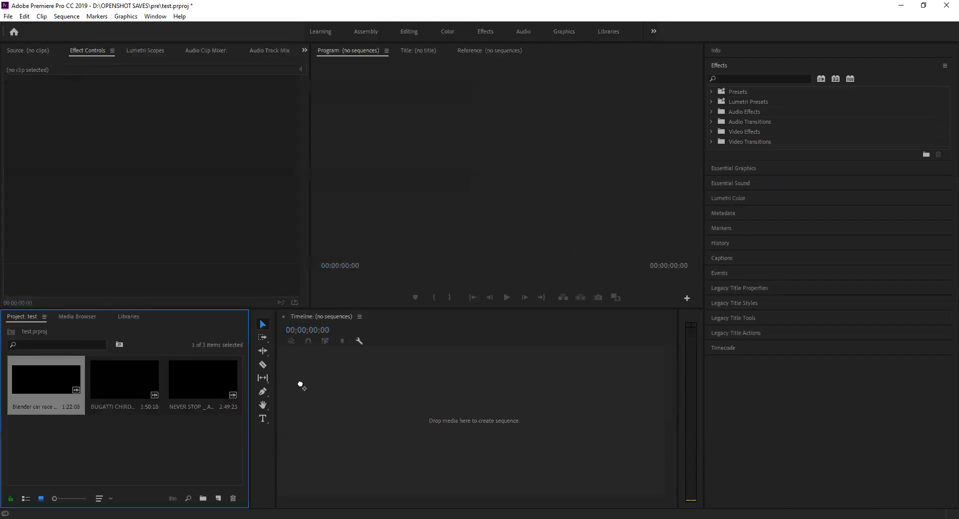
pyautogui.press('space')
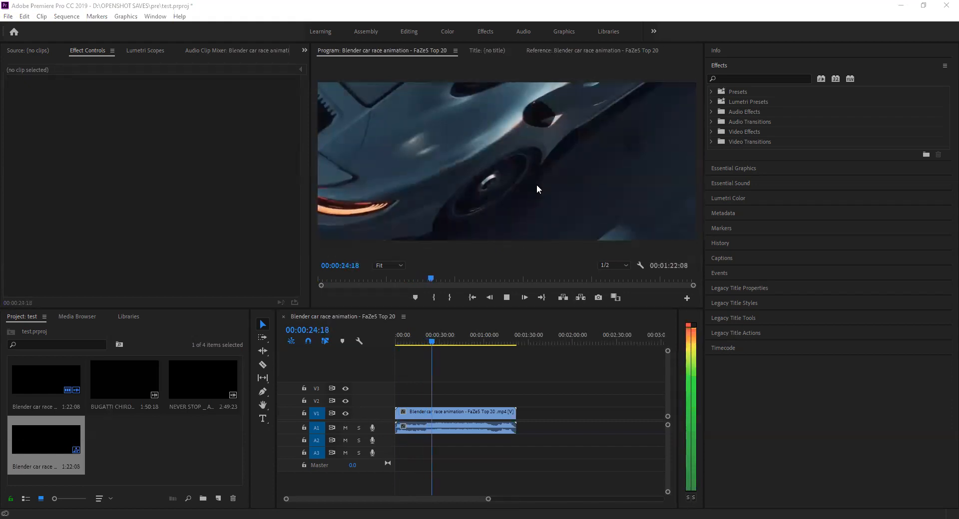
pyautogui.click(511, 298)
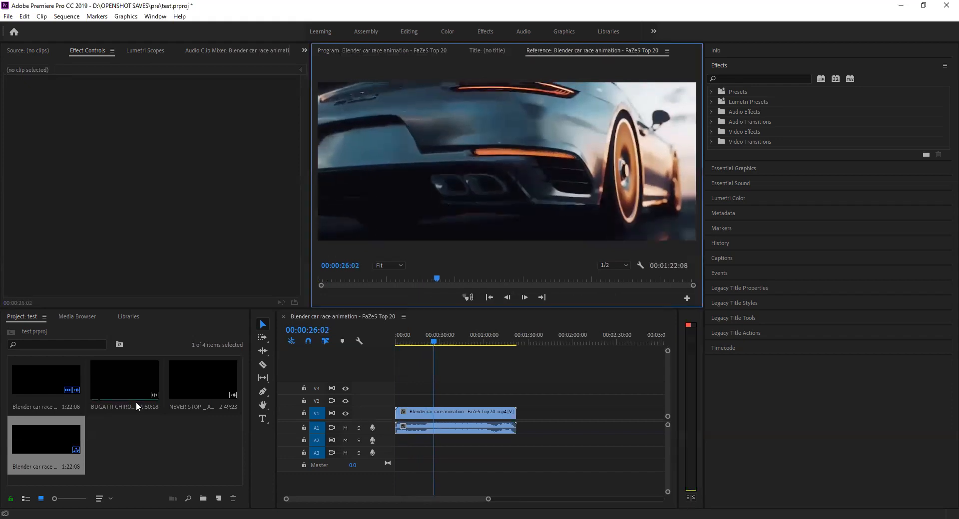
# Step: Delete the BUGATTI CHIRON clip from the project
pyautogui.click(431, 412)
pyautogui.click(102, 378)
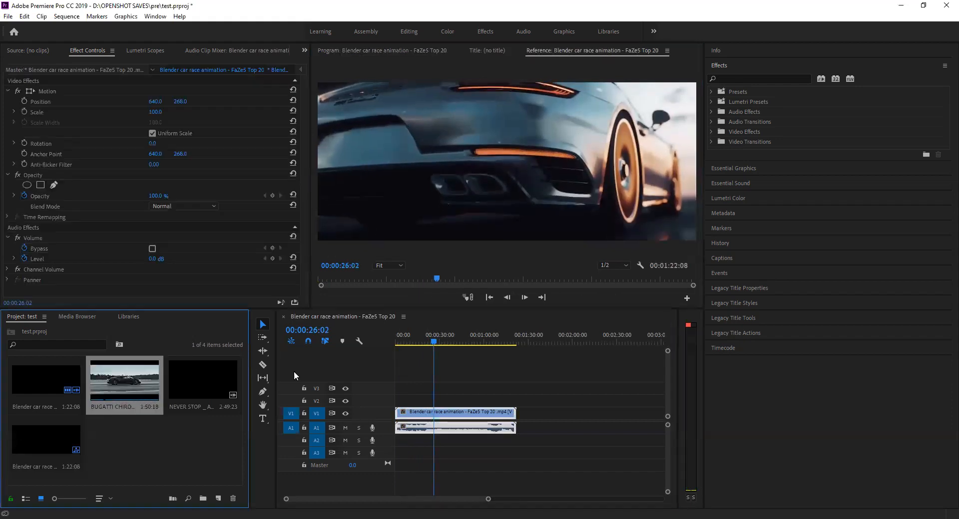
pyautogui.press('Delete')
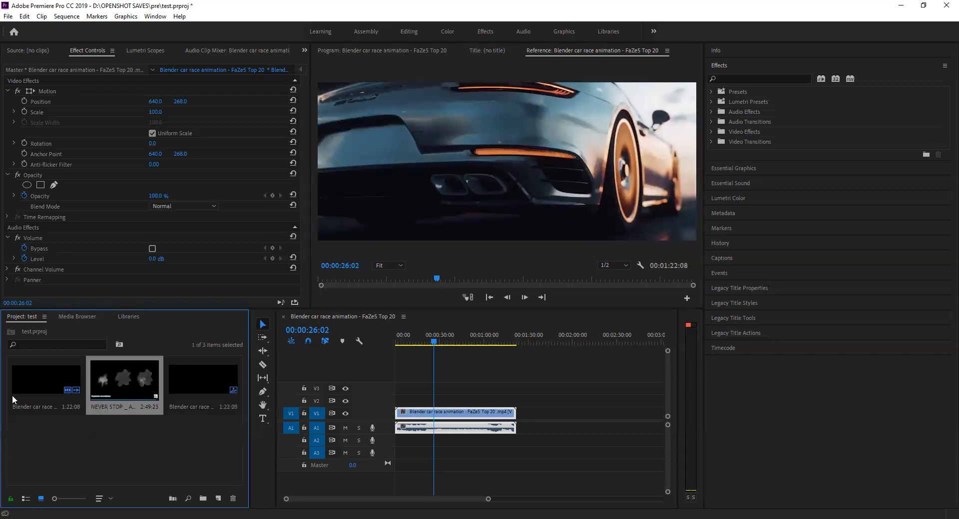
# Step: Delete the Blender car race animation clip from the timeline, leaving the sequence in place
pyautogui.click(52, 383)
pyautogui.click(127, 379)
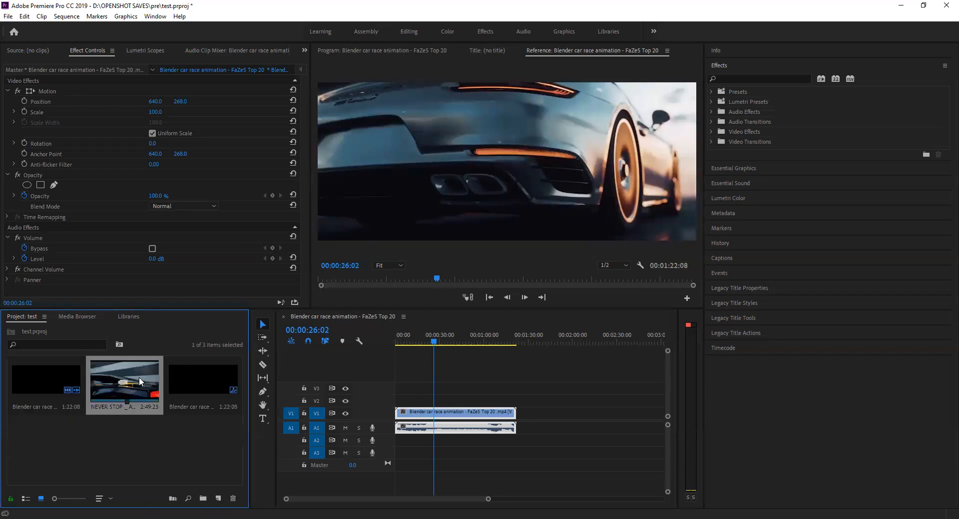
pyautogui.click(191, 384)
pyautogui.click(406, 413)
pyautogui.press('Delete')
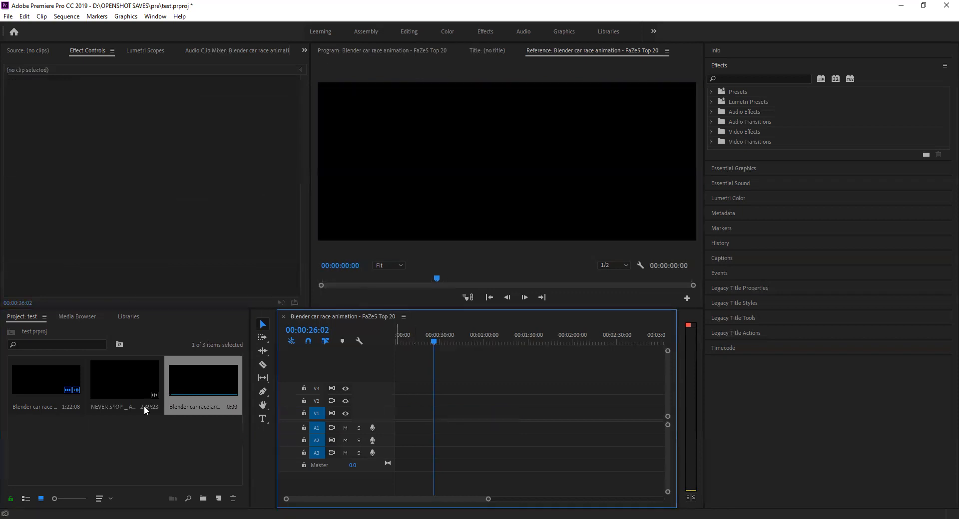
# Step: Import the BUGATTI CHIRON Pur Sport video into the project again
pyautogui.click(130, 394)
pyautogui.click(56, 388)
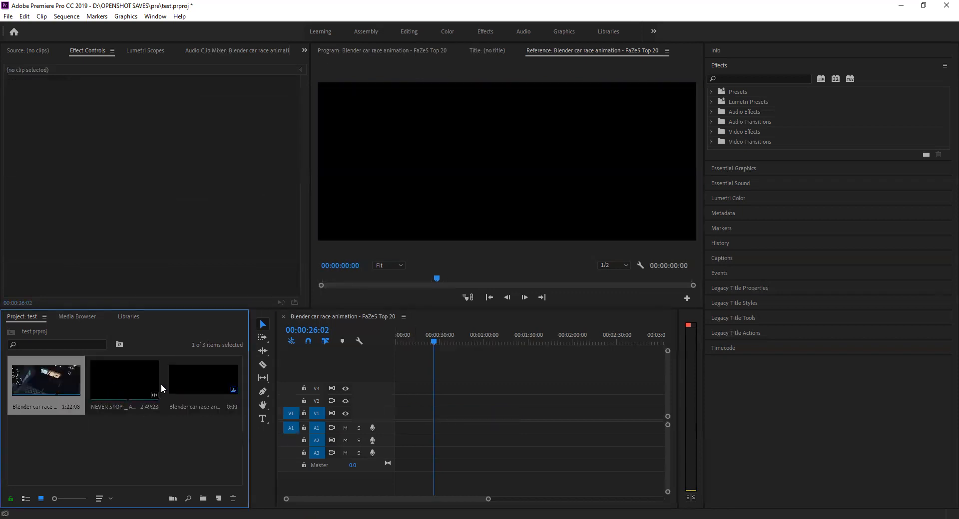
pyautogui.click(117, 386)
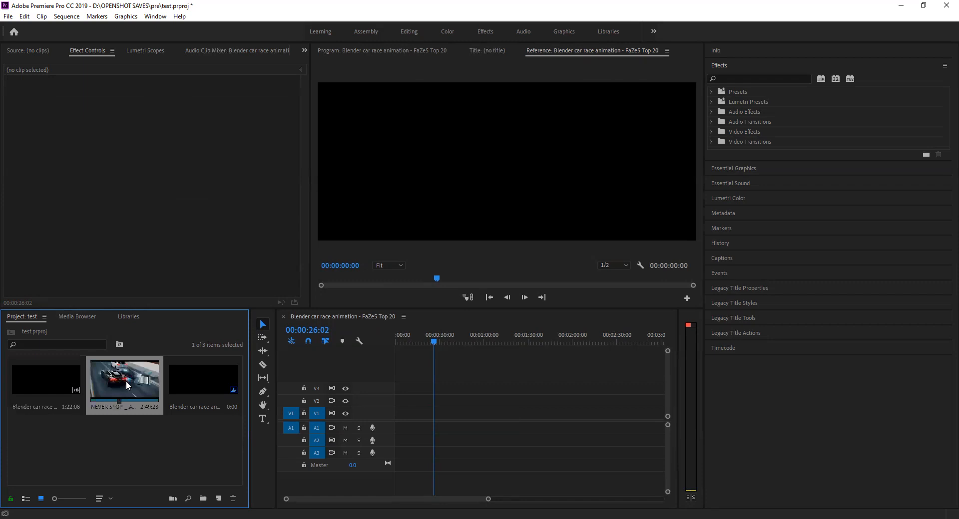
pyautogui.click(223, 384)
pyautogui.click(158, 454)
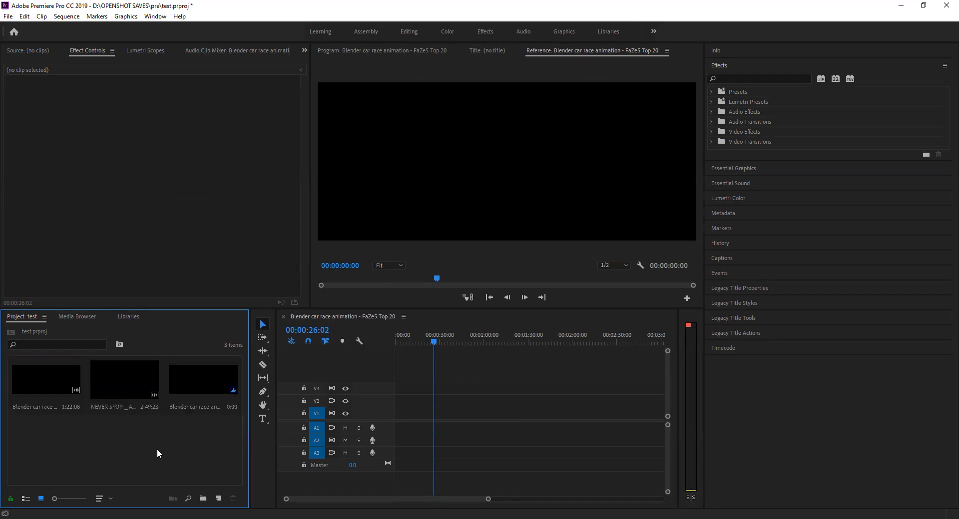
pyautogui.doubleClick(159, 453)
pyautogui.click(175, 125)
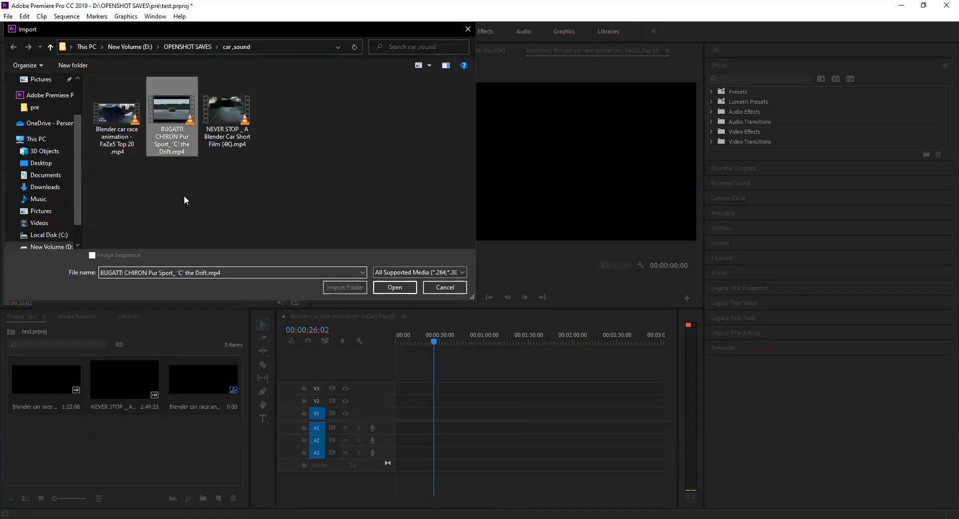
pyautogui.press('Return')
# Step: Place the BUGATTI CHIRON clip at the start of the sequence, keeping the existing sequence settings
pyautogui.moveTo(57, 441); pyautogui.dragTo(400, 414)
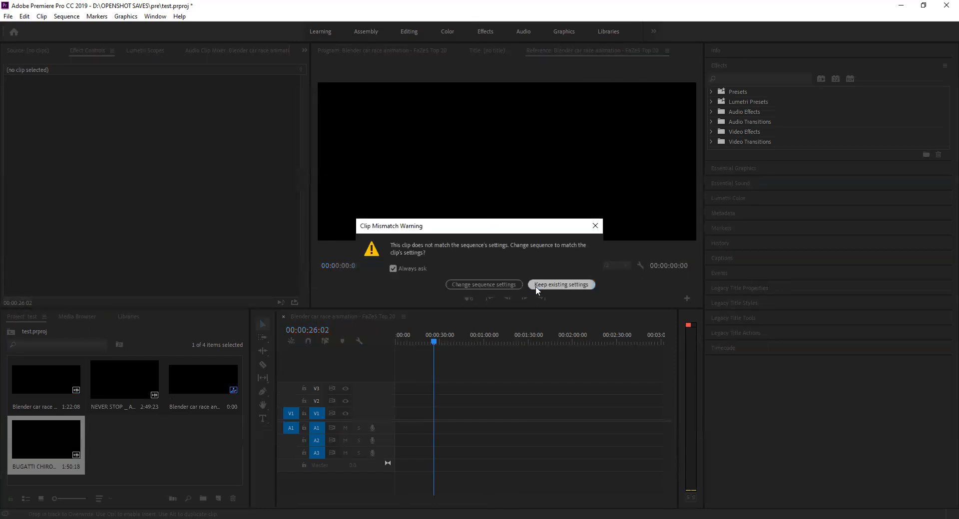
pyautogui.click(535, 284)
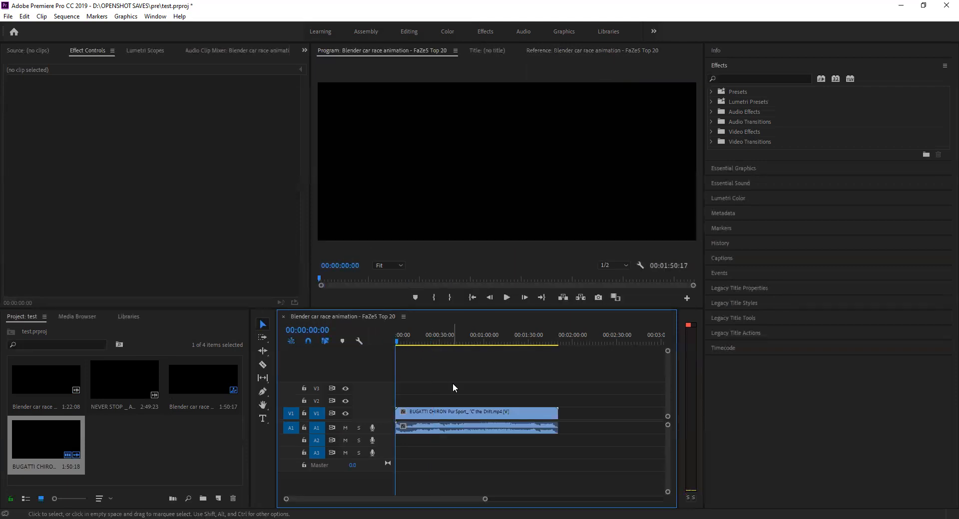
# Step: Play the sequence through to its end and return the playhead to the start
pyautogui.press('space')
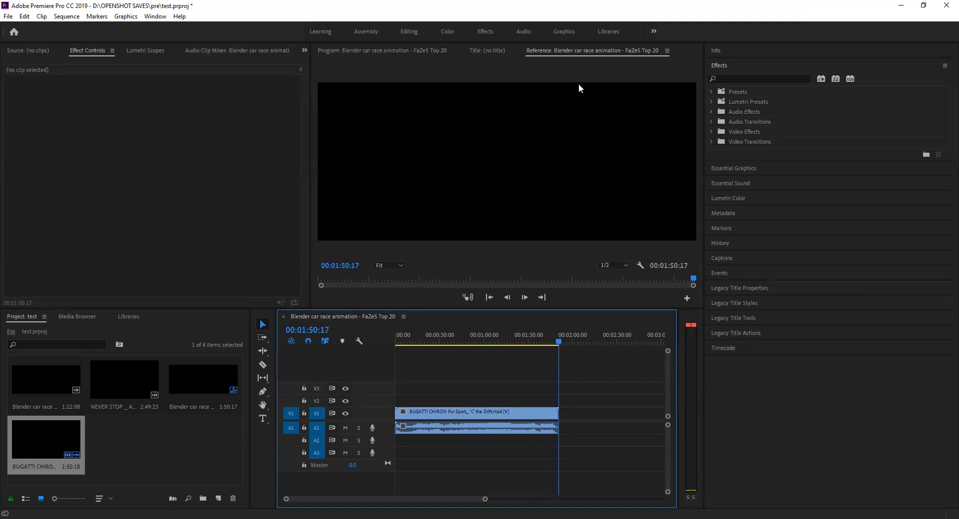
pyautogui.click(484, 416)
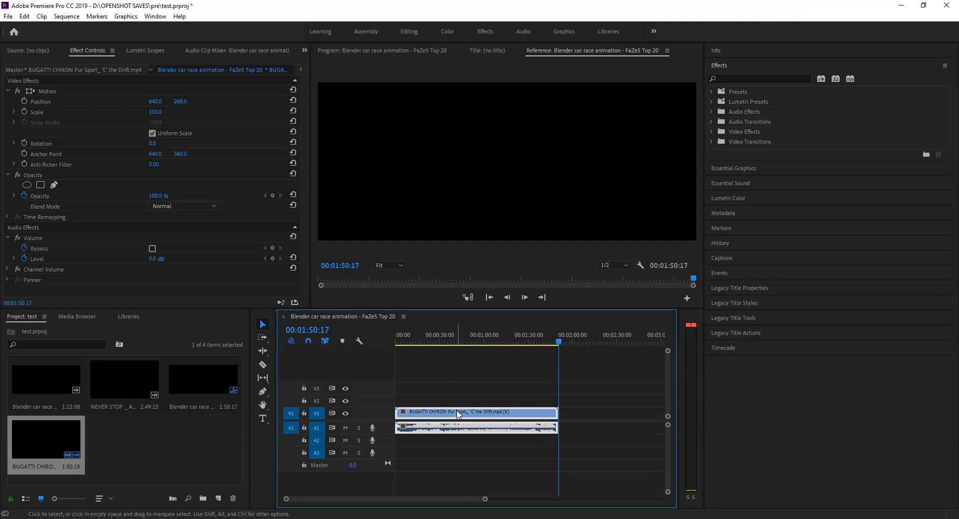
pyautogui.moveTo(558, 342); pyautogui.dragTo(391, 390)
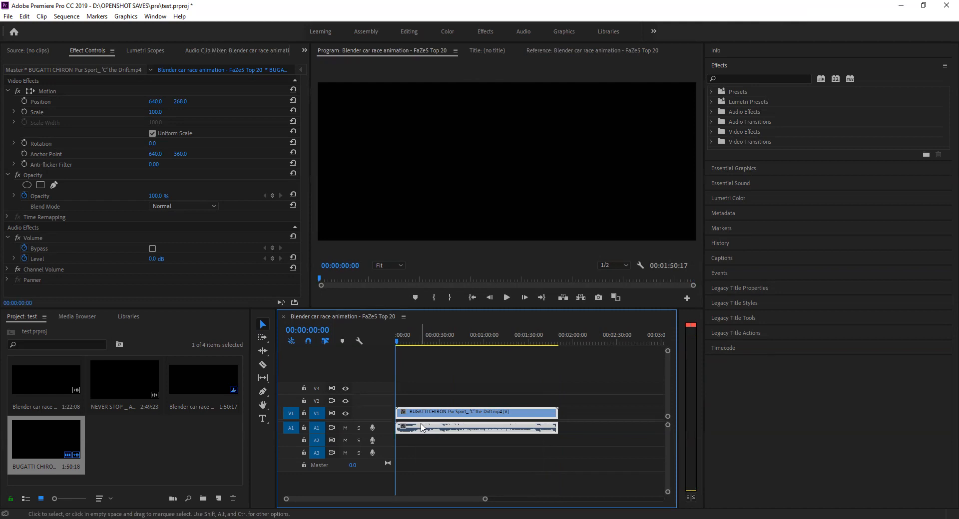
# Step: Open the BUGATTI CHIRON clip in the Source monitor, preview its opening seconds and return to its start
pyautogui.doubleClick(422, 429)
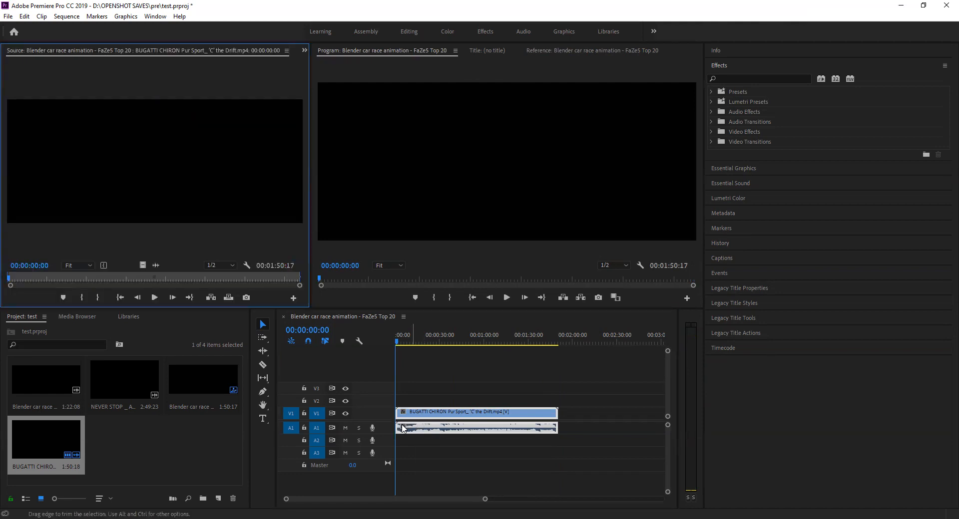
pyautogui.click(154, 296)
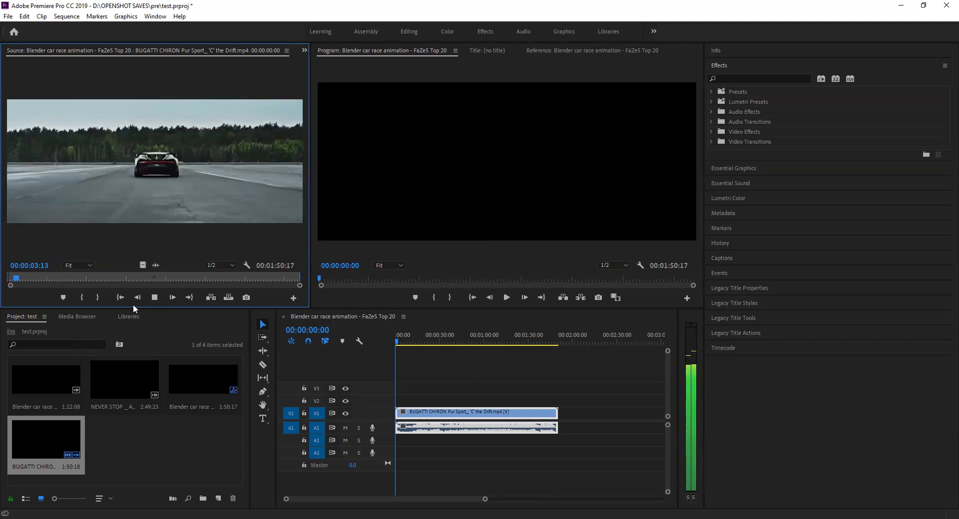
pyautogui.click(37, 278)
pyautogui.moveTo(41, 279); pyautogui.dragTo(1, 268)
# Step: Expand the Audio 1 track to show the clip's waveform and move the playhead to 00:00:25:17
pyautogui.click(447, 430)
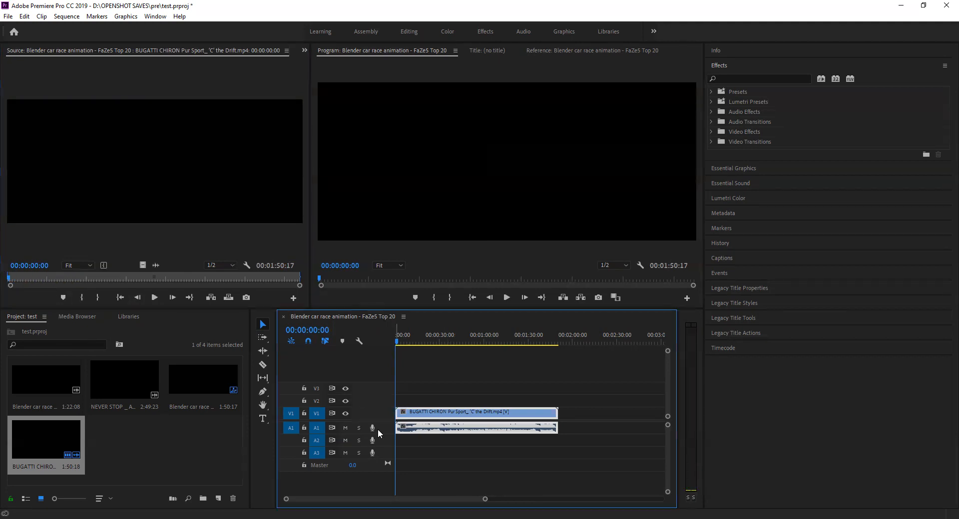
pyautogui.doubleClick(384, 426)
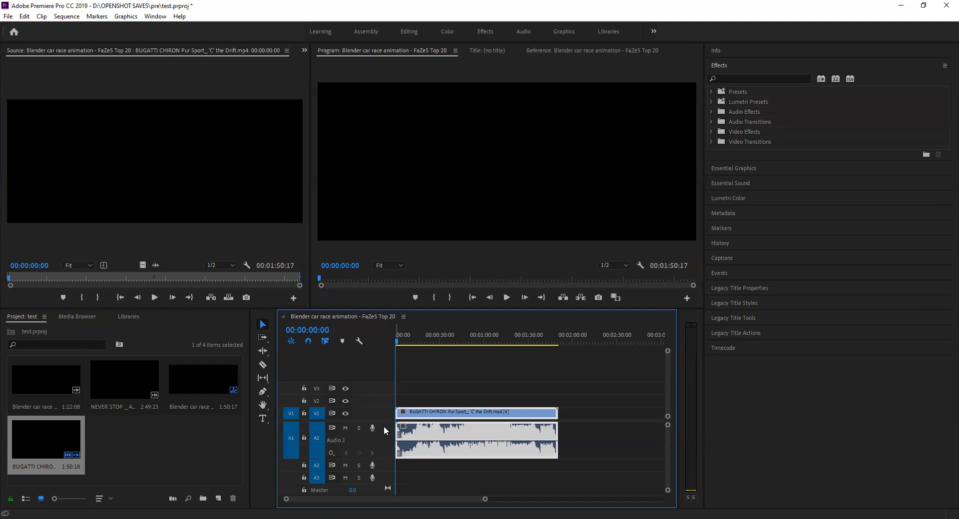
pyautogui.doubleClick(379, 427)
pyautogui.doubleClick(380, 427)
pyautogui.doubleClick(380, 427)
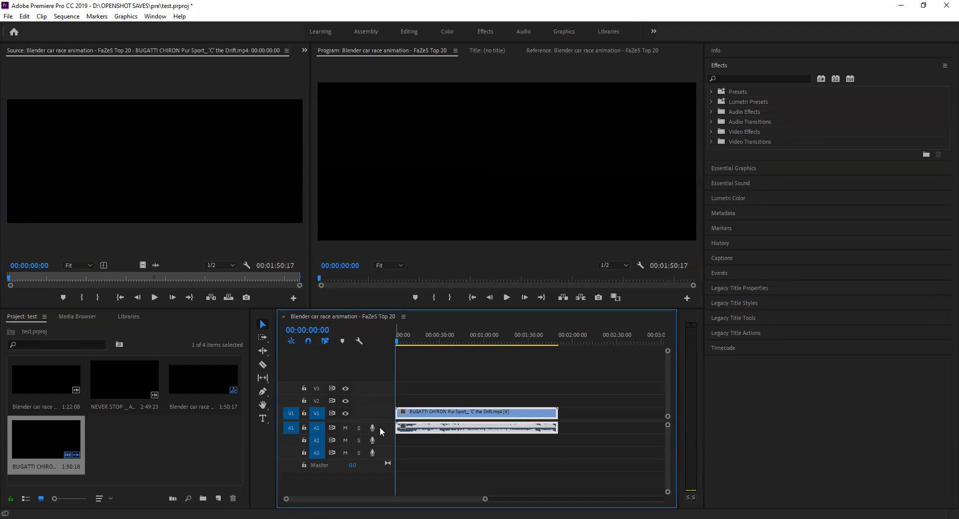
pyautogui.doubleClick(380, 427)
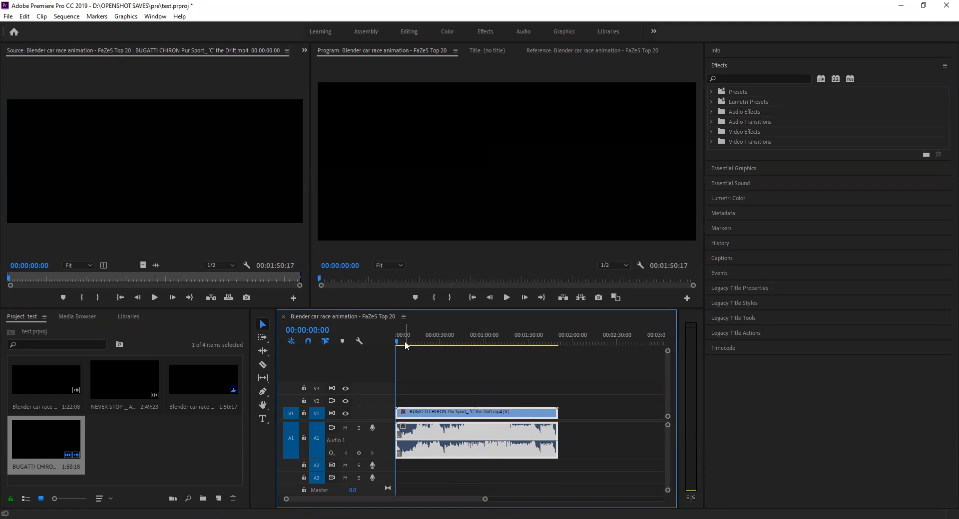
pyautogui.moveTo(398, 339); pyautogui.dragTo(433, 344)
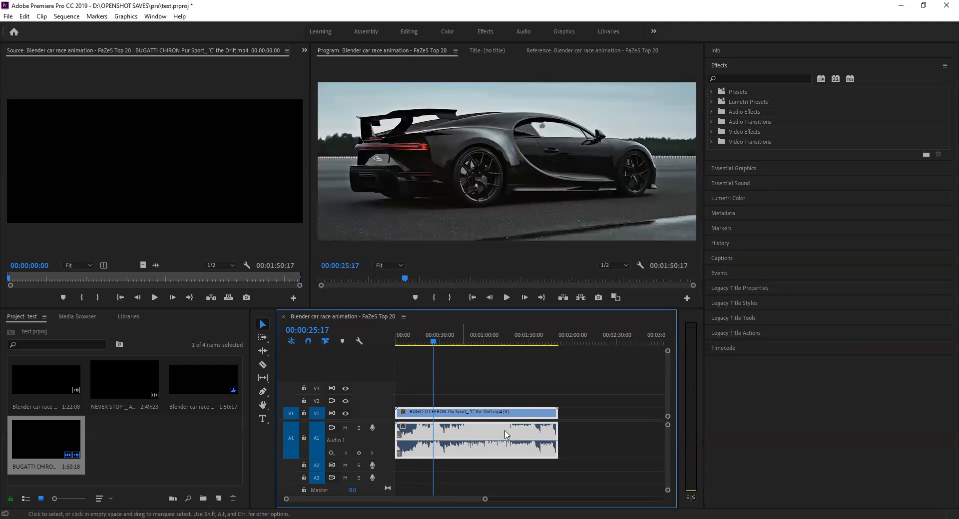
# Step: Shift the BUGATTI CHIRON clip to start at 00:00:00:16 and unlink its audio from its video
pyautogui.moveTo(478, 431); pyautogui.dragTo(465, 428)
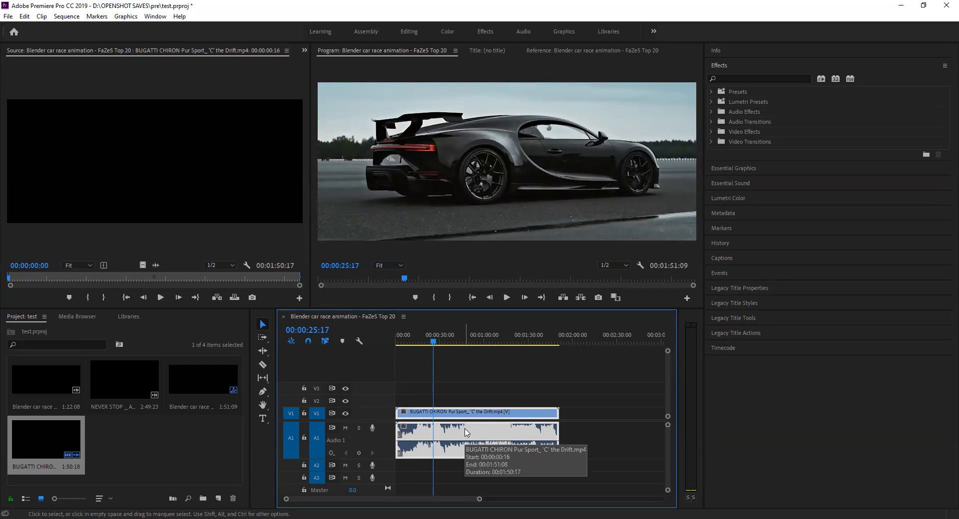
pyautogui.rightClick(467, 432)
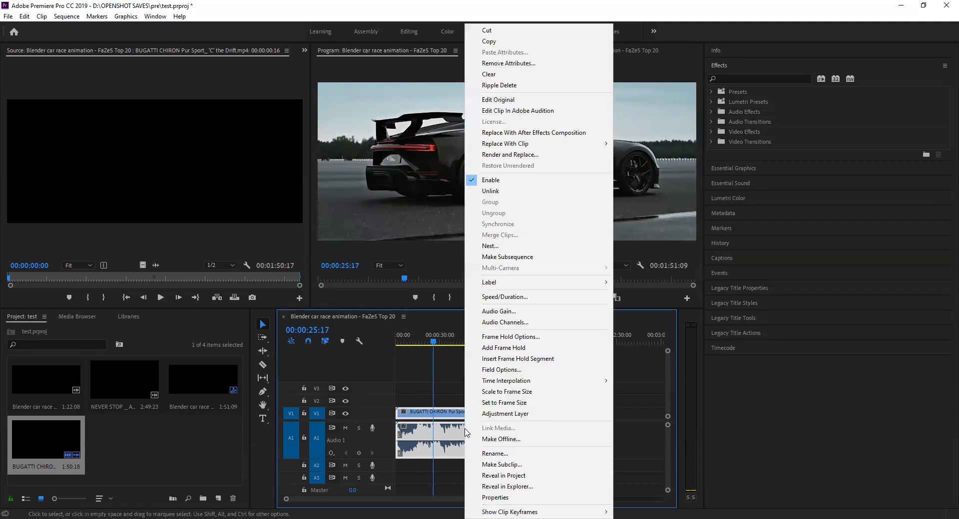
pyautogui.click(505, 191)
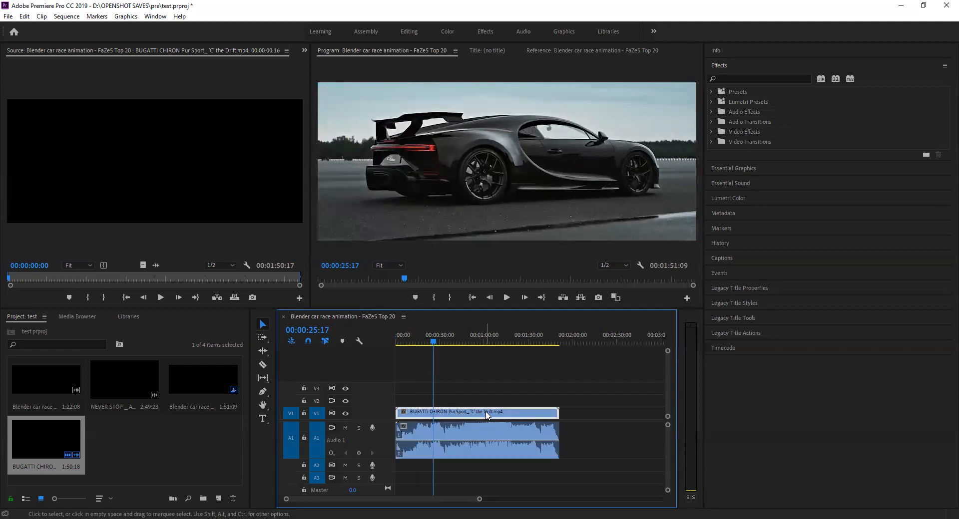
# Step: Move the unlinked audio along Audio 1 so it starts right after the video clip ends
pyautogui.click(497, 437)
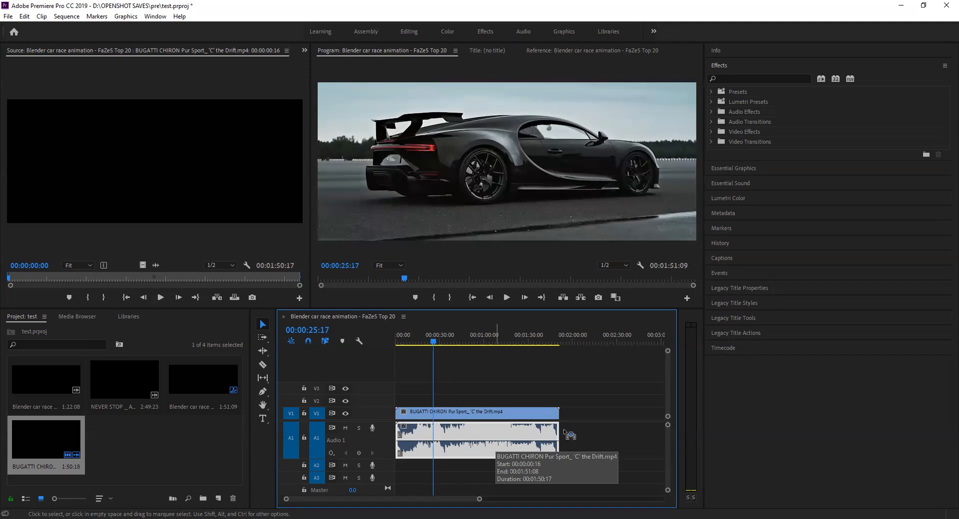
pyautogui.moveTo(484, 505)
pyautogui.mouseDown()
pyautogui.moveTo(534, 505)
pyautogui.moveTo(504, 505)
pyautogui.mouseUp()
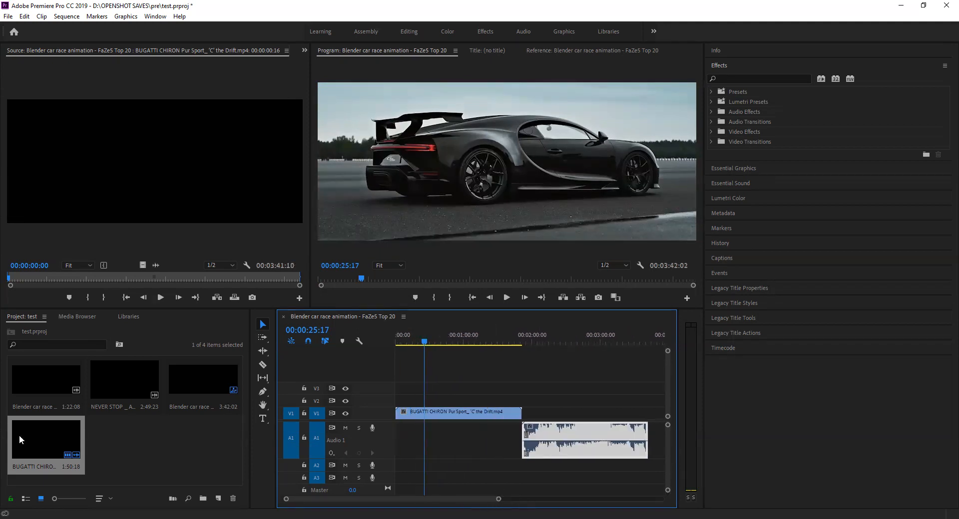
# Step: Import all seven car sound files from the OPENSHOT SAVES sounds folder, from acceleration-1-6916.mp3 through the stationair2 file
pyautogui.click(136, 457)
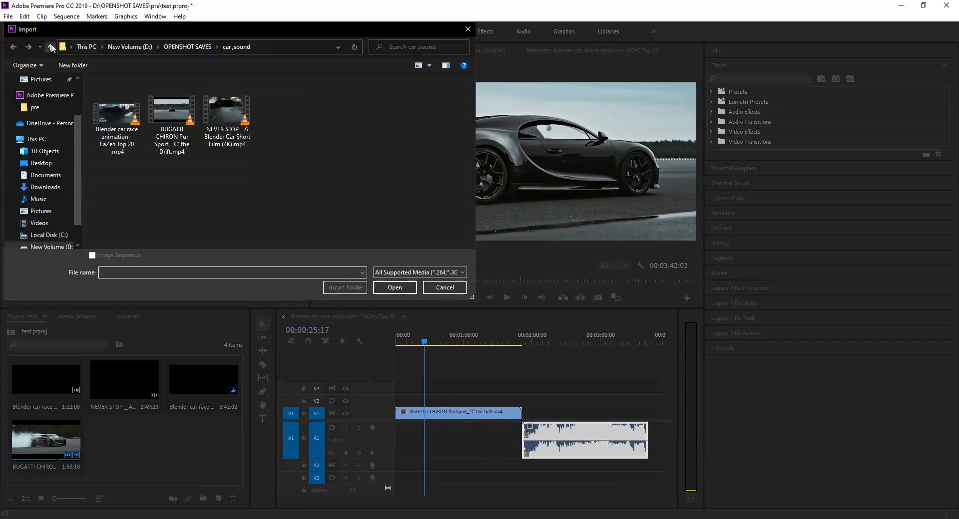
pyautogui.click(51, 44)
pyautogui.doubleClick(130, 128)
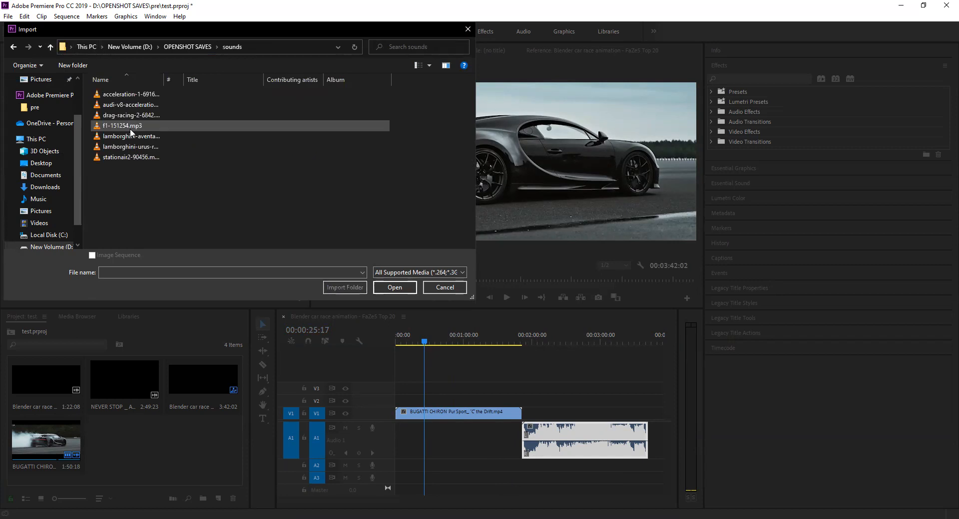
pyautogui.click(120, 95)
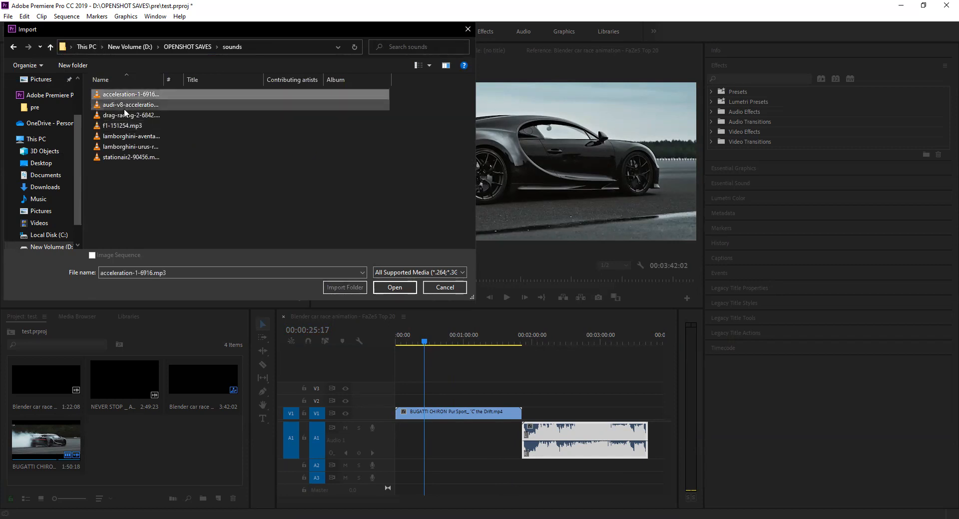
pyautogui.keyDown('shift'); pyautogui.click(148, 158); pyautogui.keyUp('shift')
pyautogui.click(394, 288)
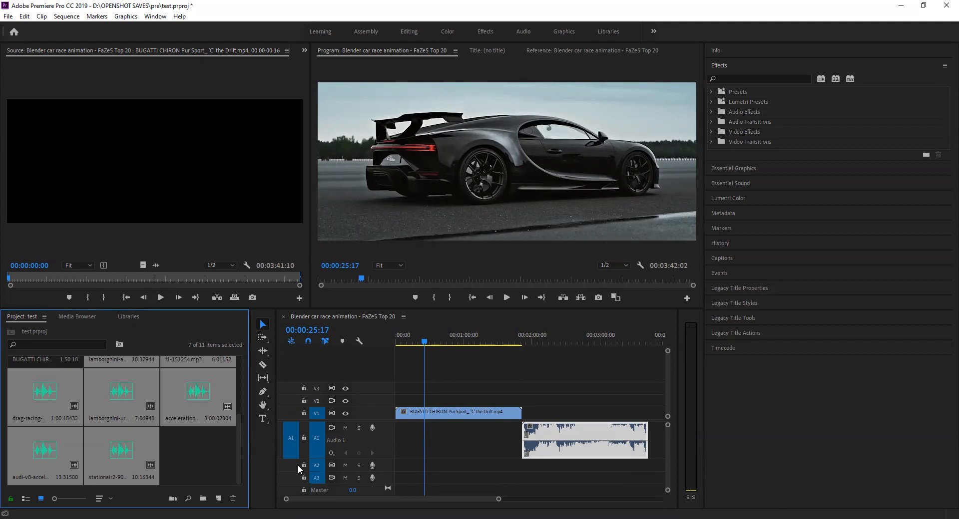
# Step: Look through the imported car sound clips in the project bin
pyautogui.click(175, 453)
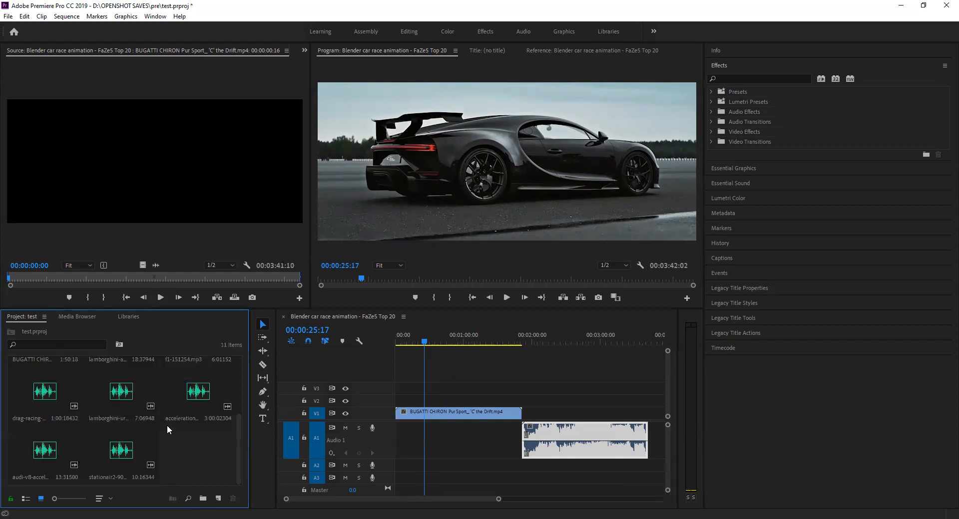
pyautogui.scroll(2, 168, 426)
pyautogui.click(145, 431)
pyautogui.scroll(-1, 152, 430)
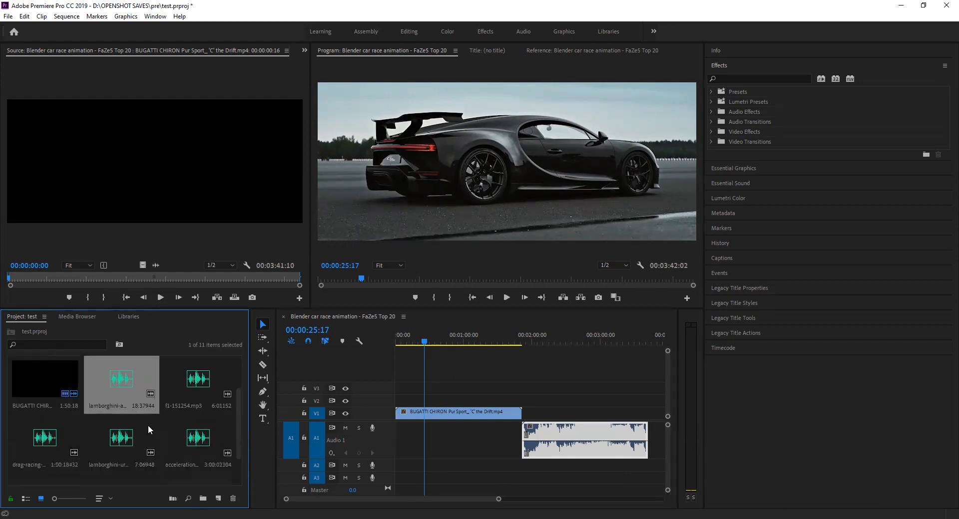
pyautogui.click(51, 442)
pyautogui.scroll(-1, 149, 418)
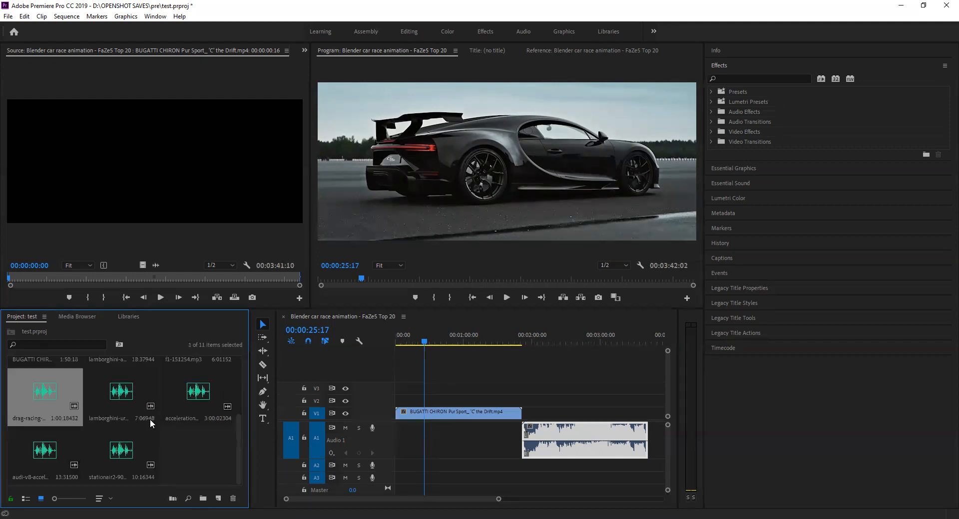
pyautogui.scroll(1, 114, 456)
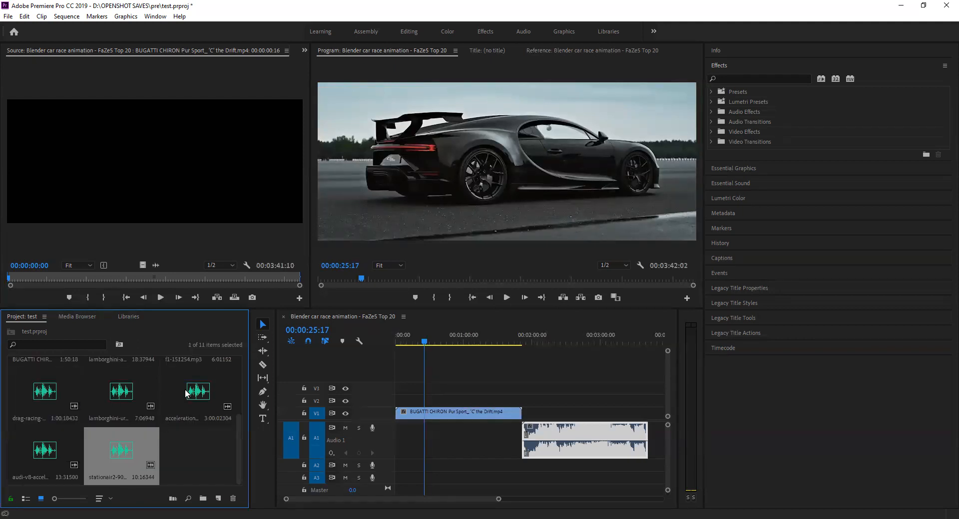
pyautogui.scroll(-1, 185, 389)
# Step: Move the original audio along Audio 1 to about 00:04:00:00 and place acceleration-1-6916.mp3 at the track's start
pyautogui.moveTo(233, 398); pyautogui.dragTo(397, 434)
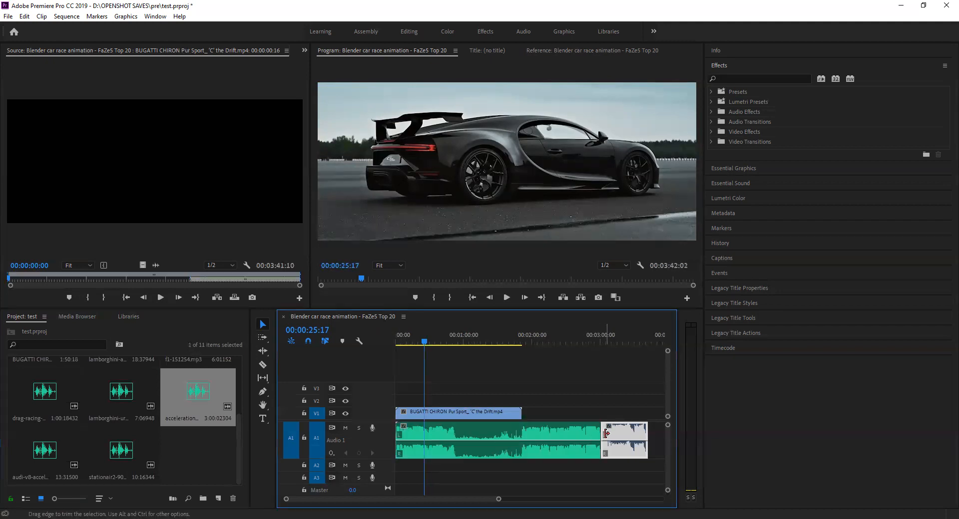
pyautogui.hotkey('ctrl', 'z')
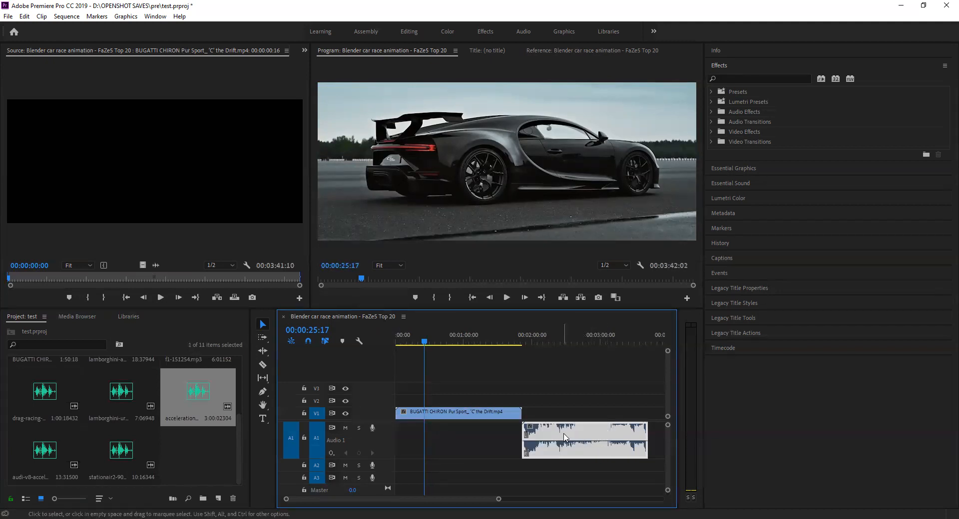
pyautogui.moveTo(626, 434); pyautogui.dragTo(674, 435)
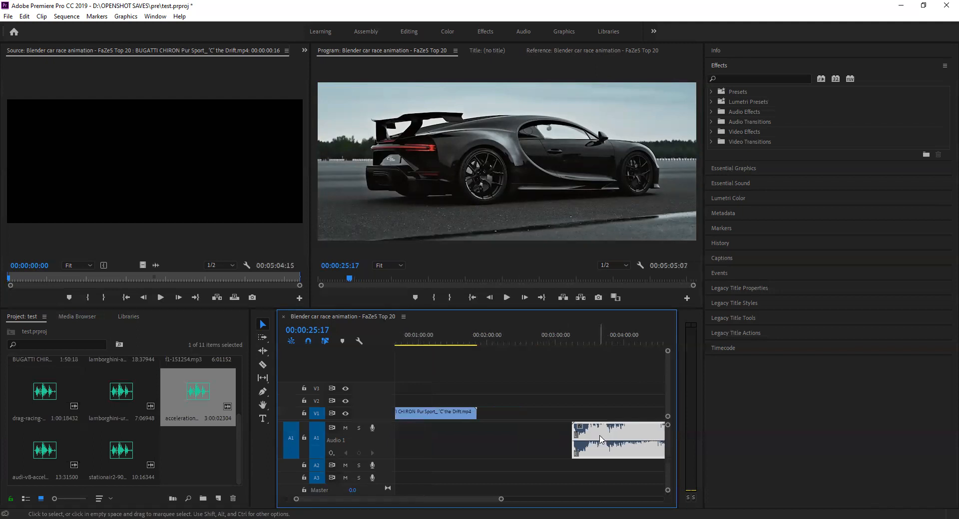
pyautogui.moveTo(497, 499); pyautogui.dragTo(530, 500)
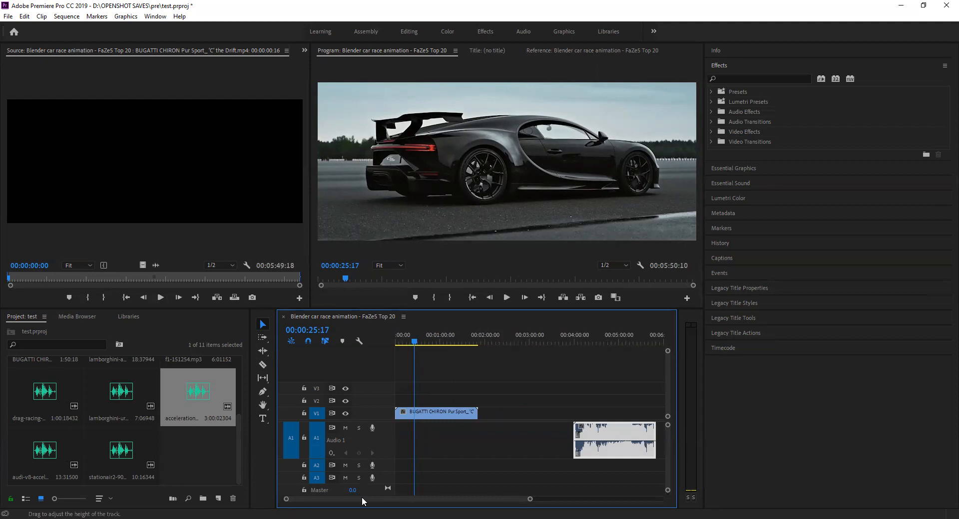
pyautogui.moveTo(205, 396); pyautogui.dragTo(400, 425)
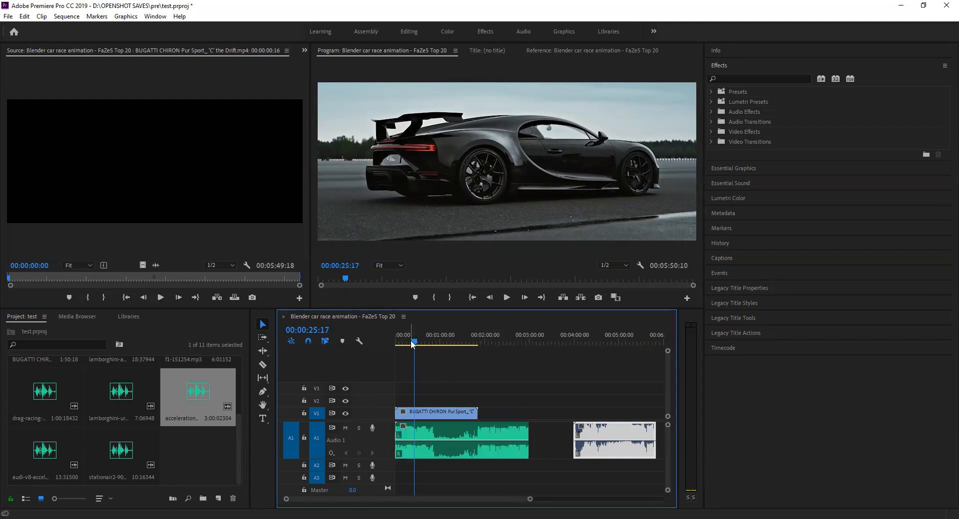
# Step: Play the sequence from its start twice to hear the acceleration sound against the opening shot
pyautogui.moveTo(411, 341); pyautogui.dragTo(390, 341)
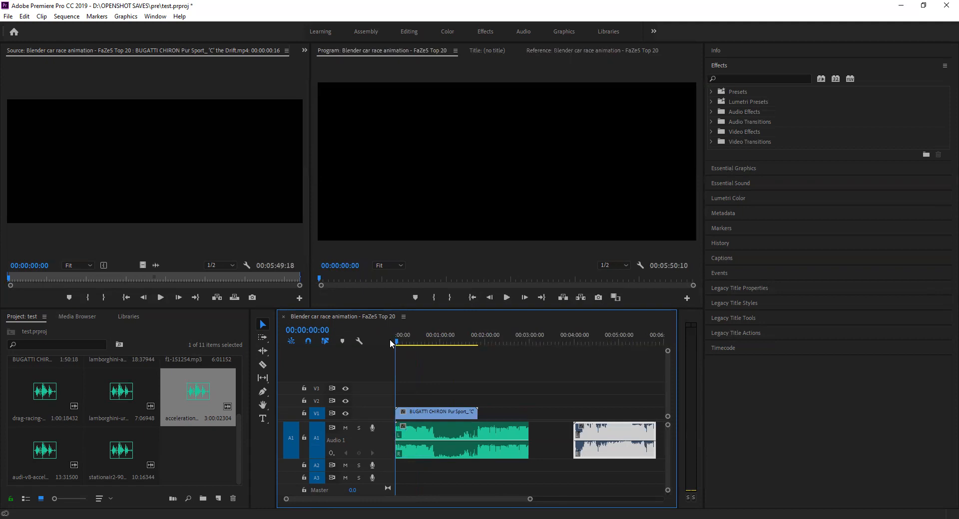
pyautogui.press('space')
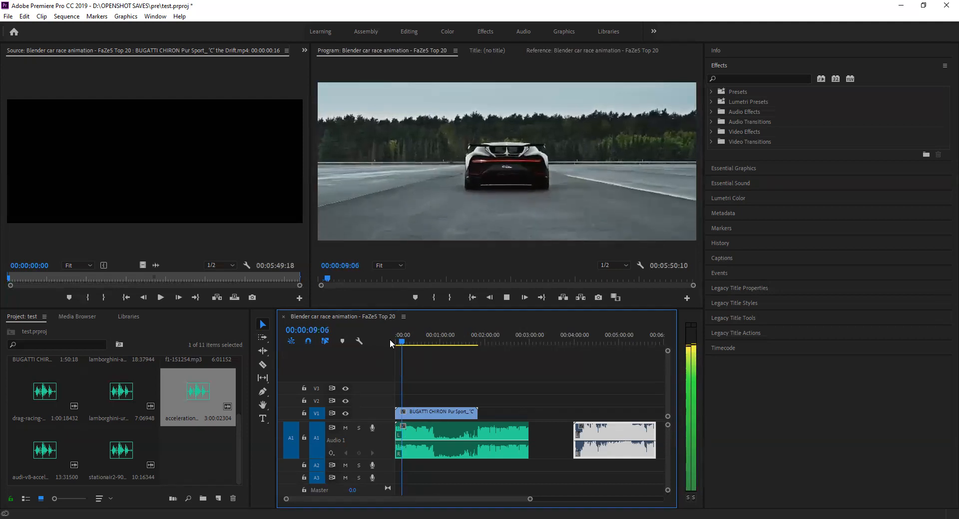
pyautogui.press('space')
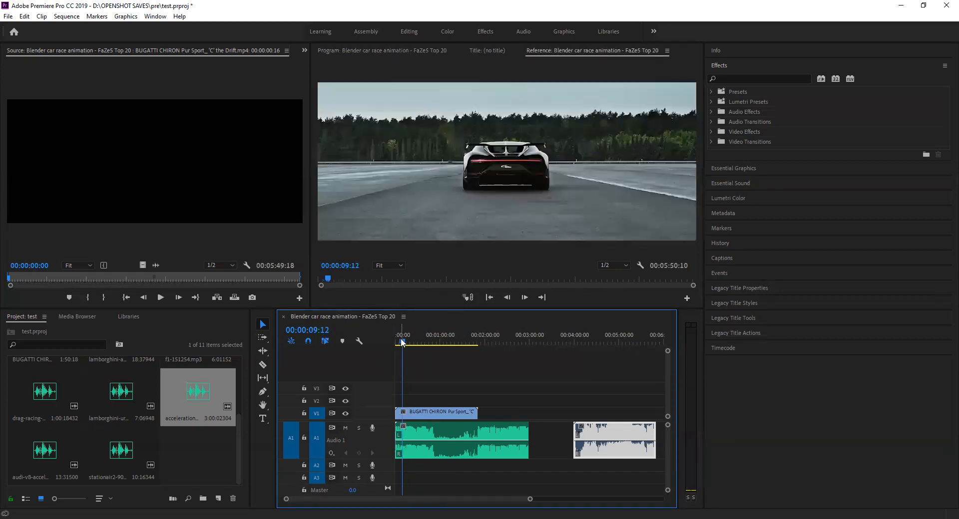
pyautogui.moveTo(402, 342); pyautogui.dragTo(384, 335)
pyautogui.press('space')
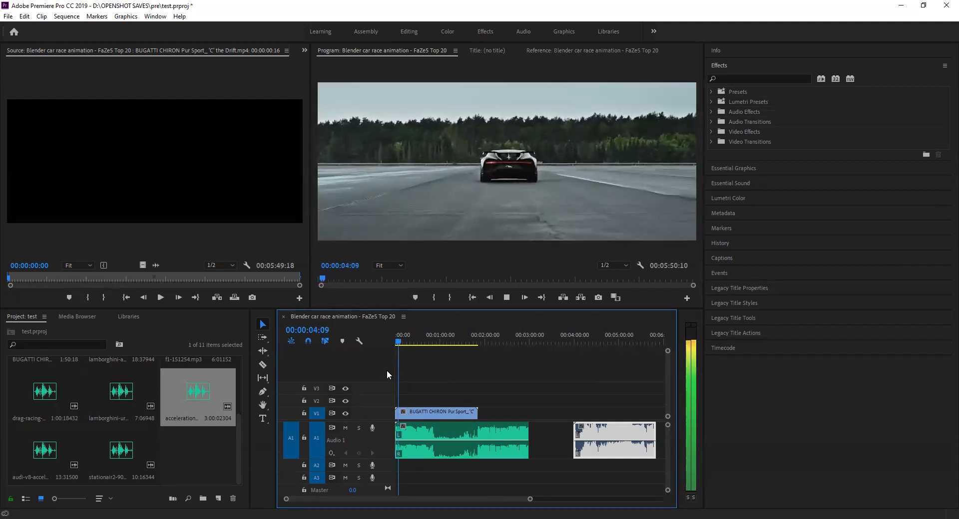
# Step: Preview the acceleration sound over the drifting shots around 00:00:58:23 and from 00:01:43:20 past the video's end
pyautogui.click(464, 342)
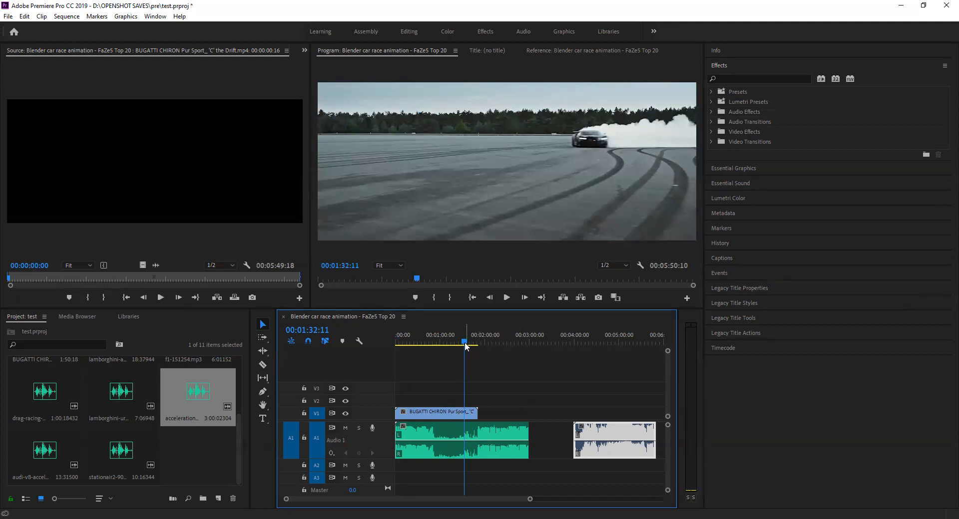
pyautogui.click(439, 342)
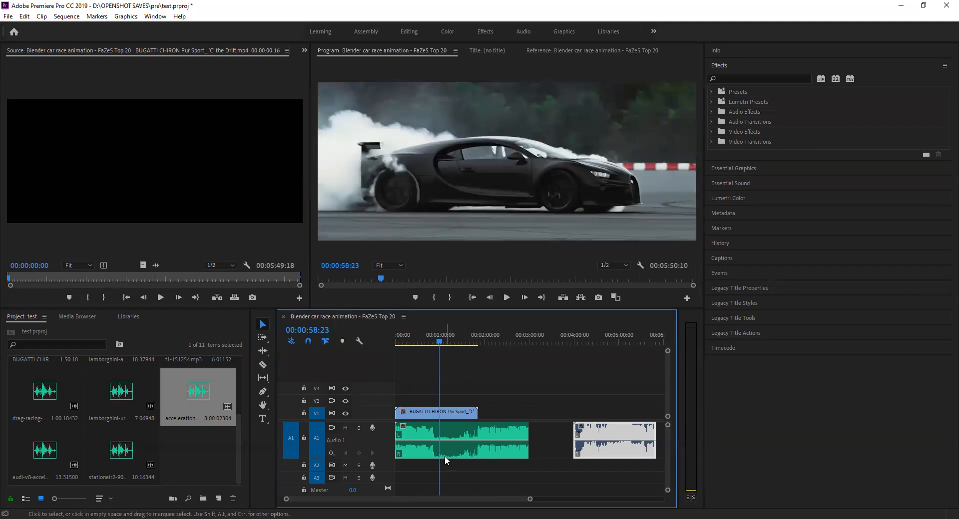
pyautogui.press('space')
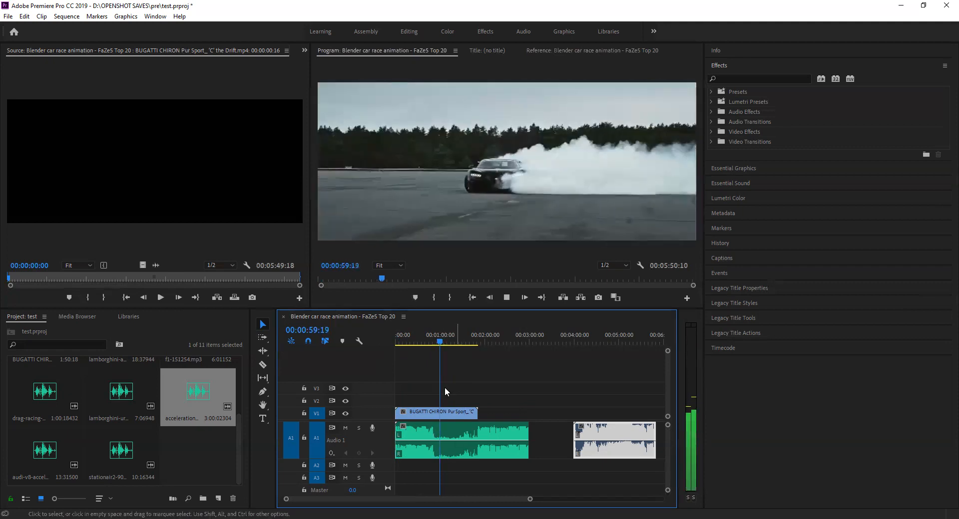
pyautogui.click(432, 340)
pyautogui.click(431, 340)
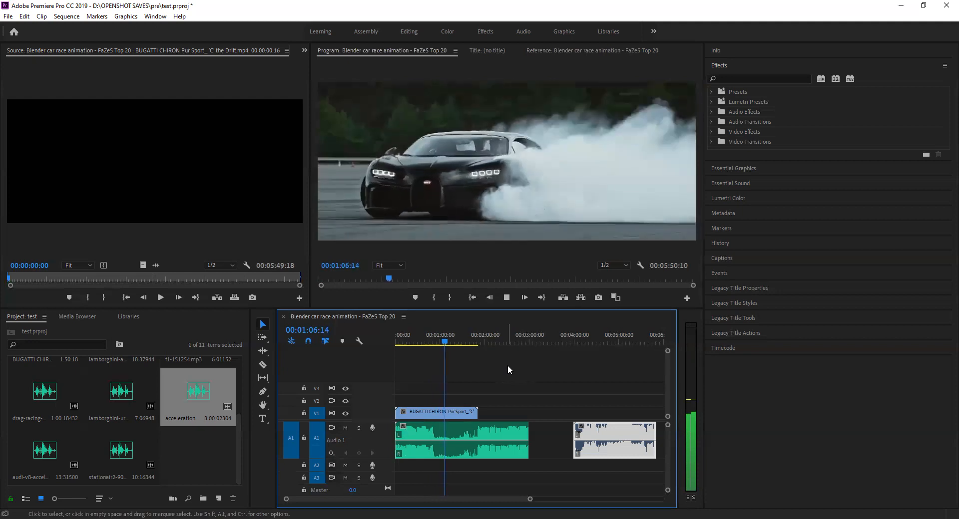
pyautogui.moveTo(450, 340); pyautogui.dragTo(475, 349)
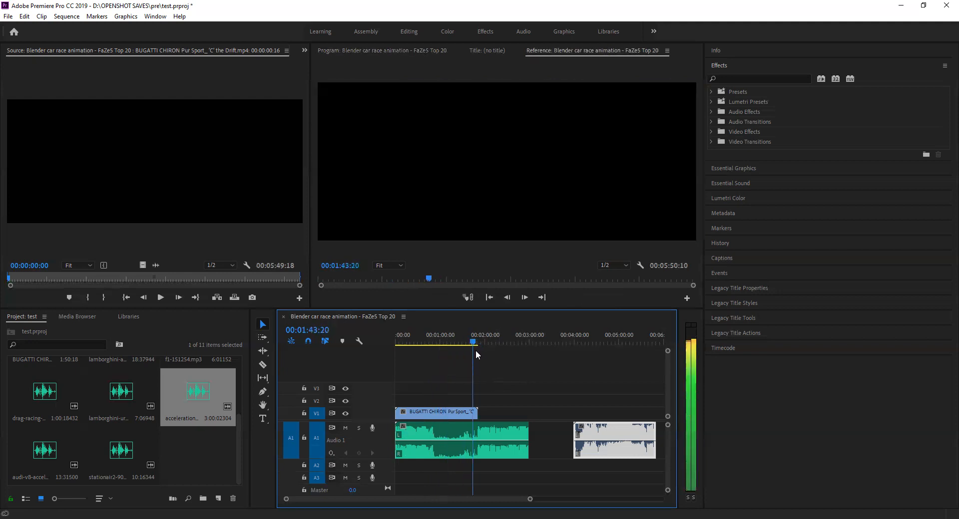
pyautogui.press('space')
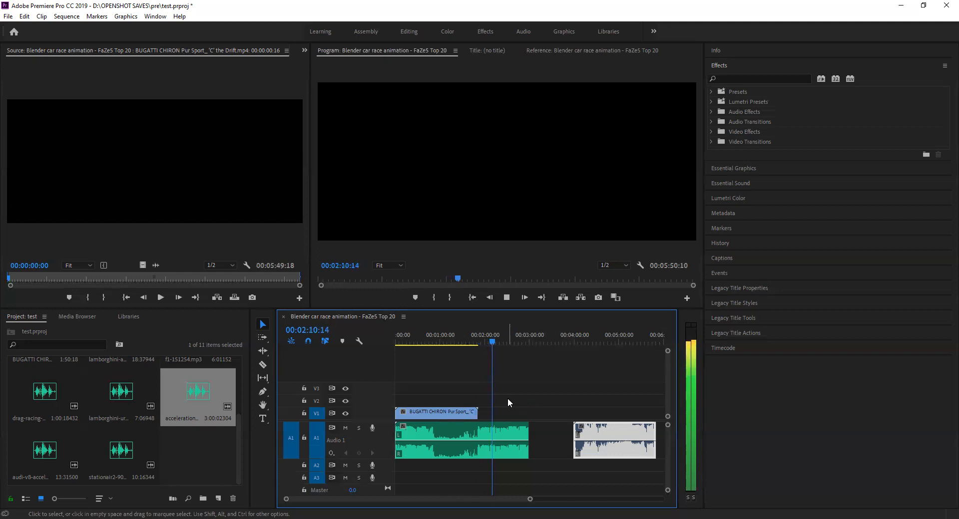
pyautogui.press('space')
# Step: Replay the sequence from the start in short stretches and stop at 00:00:08:01
pyautogui.moveTo(493, 343); pyautogui.dragTo(373, 361)
pyautogui.press('space')
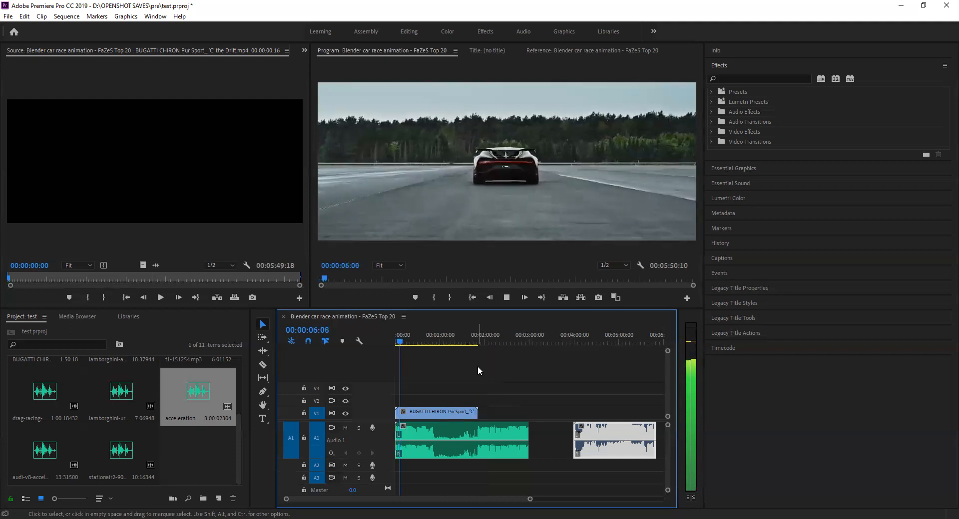
pyautogui.press('space')
pyautogui.press('space')
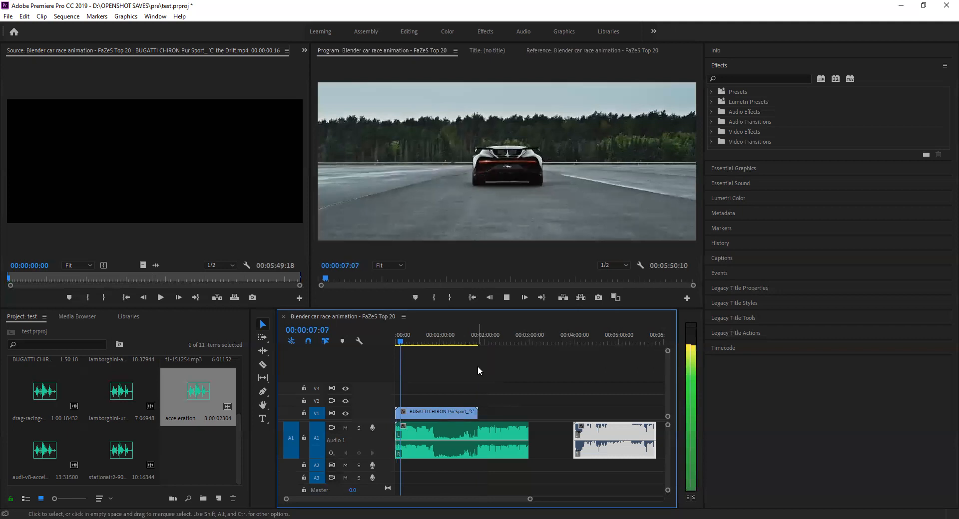
pyautogui.press('space')
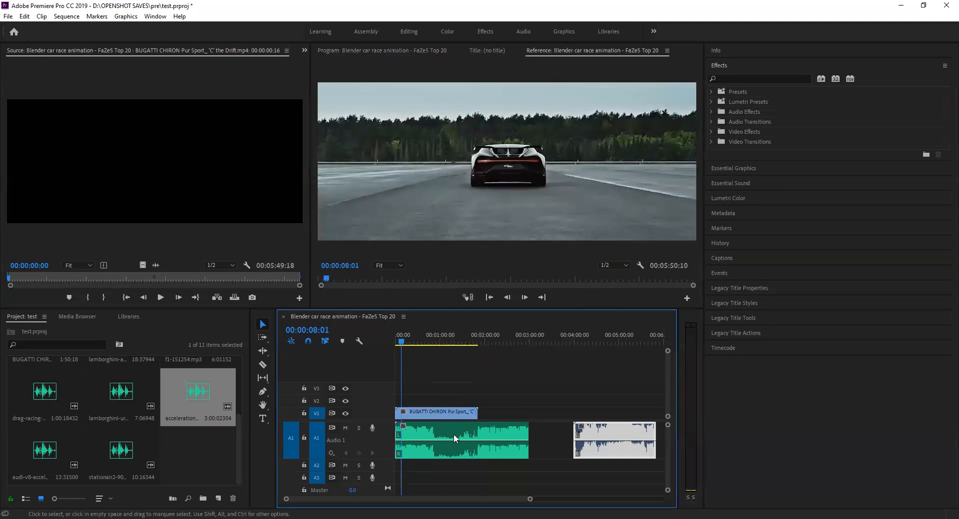
# Step: Step the playhead back frame by frame to 00:00:06:23 while listening to the acceleration sound
pyautogui.press('Left')
pyautogui.press('Left')
pyautogui.press('Left')
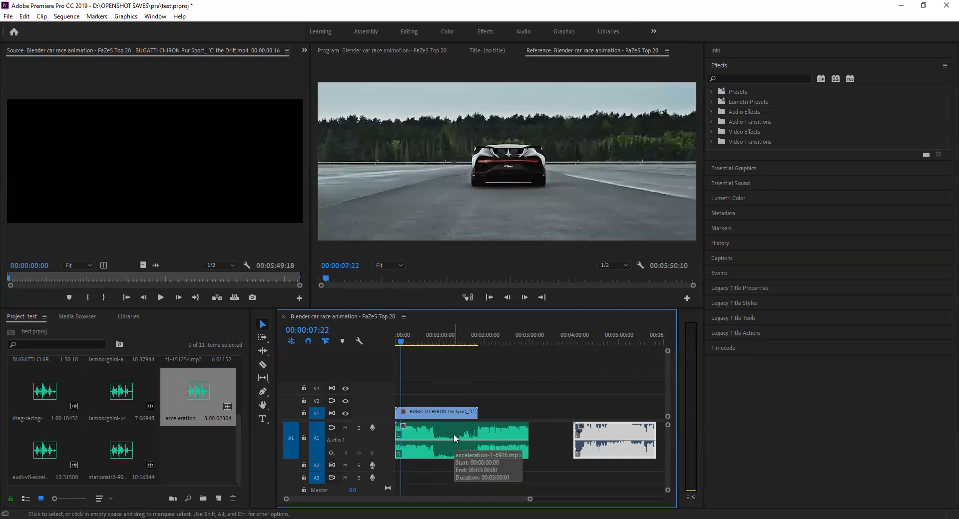
pyautogui.press('Left')
pyautogui.press('Left')
pyautogui.press('Left')
pyautogui.press('Left')
pyautogui.press('Left')
pyautogui.press('Left')
pyautogui.press('Left')
pyautogui.press('Left')
pyautogui.press('Left')
pyautogui.press('Left')
pyautogui.press('Left')
pyautogui.press('Left')
pyautogui.press('Left')
pyautogui.press('Left')
pyautogui.press('Left')
pyautogui.press('Left')
pyautogui.press('Left')
pyautogui.press('Left')
pyautogui.press('Left')
pyautogui.press('Left')
pyautogui.press('Left')
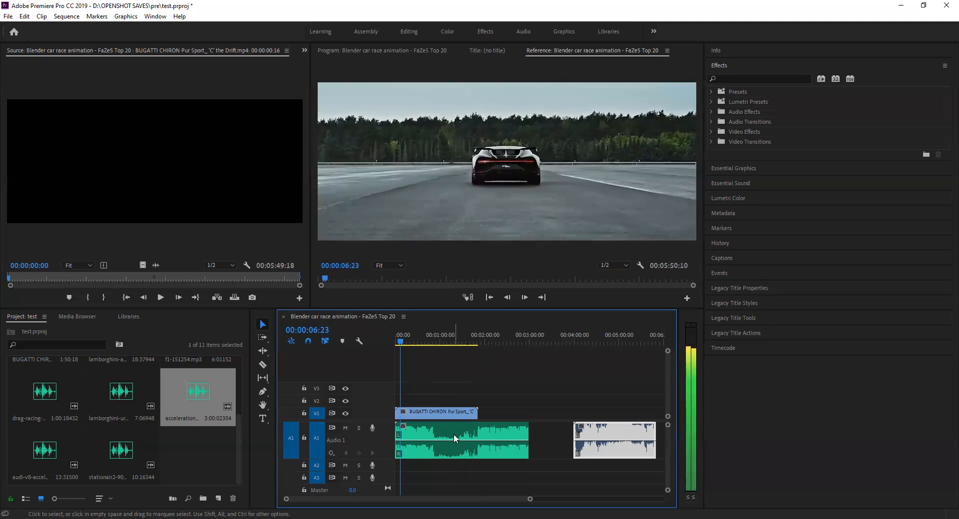
pyautogui.press('space')
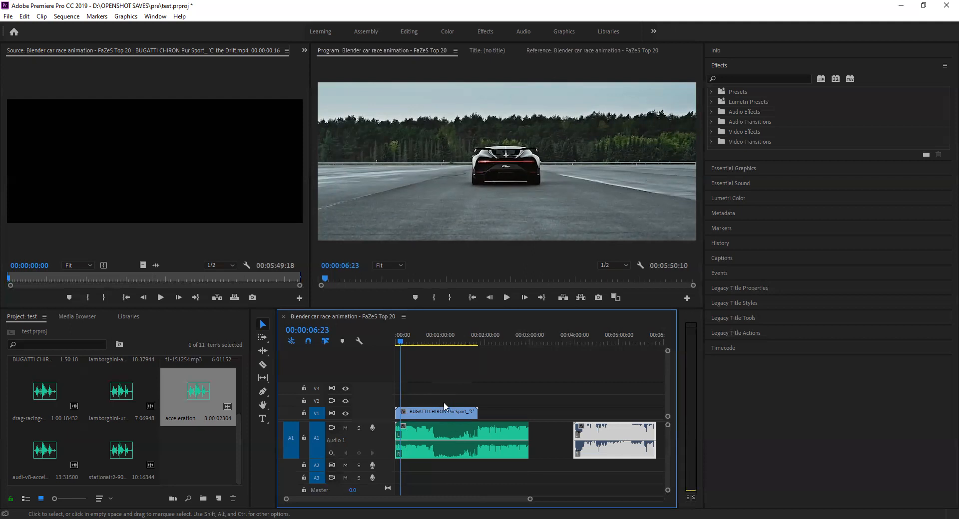
# Step: Move the BUGATTI CHIRON video clip on V1 back to the very start of the sequence
pyautogui.moveTo(530, 500); pyautogui.dragTo(469, 492)
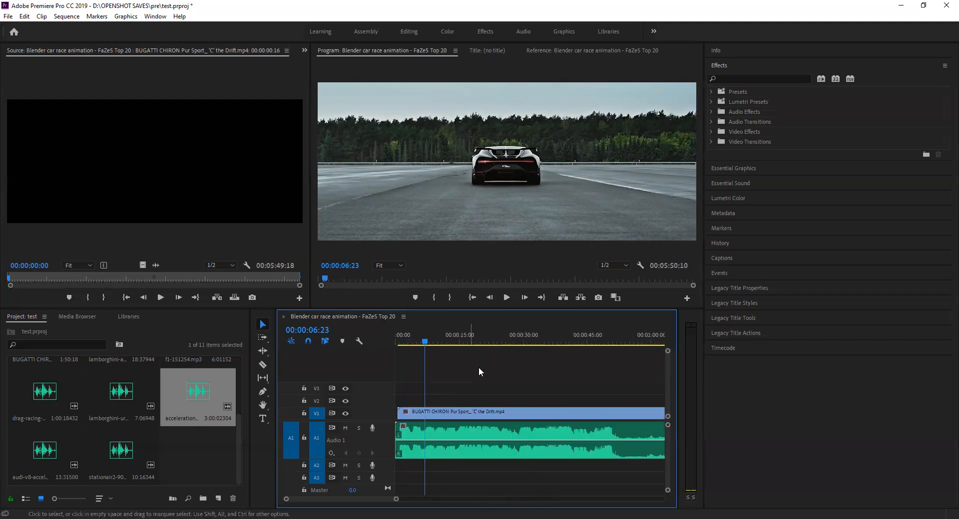
pyautogui.click(408, 412)
pyautogui.moveTo(404, 410); pyautogui.dragTo(402, 410)
# Step: Replay the opening to find the cut point and split acceleration-1-6916.mp3 on Audio 1 at 00:00:07:05 with the Razor tool
pyautogui.moveTo(405, 334); pyautogui.dragTo(395, 332)
pyautogui.press('space')
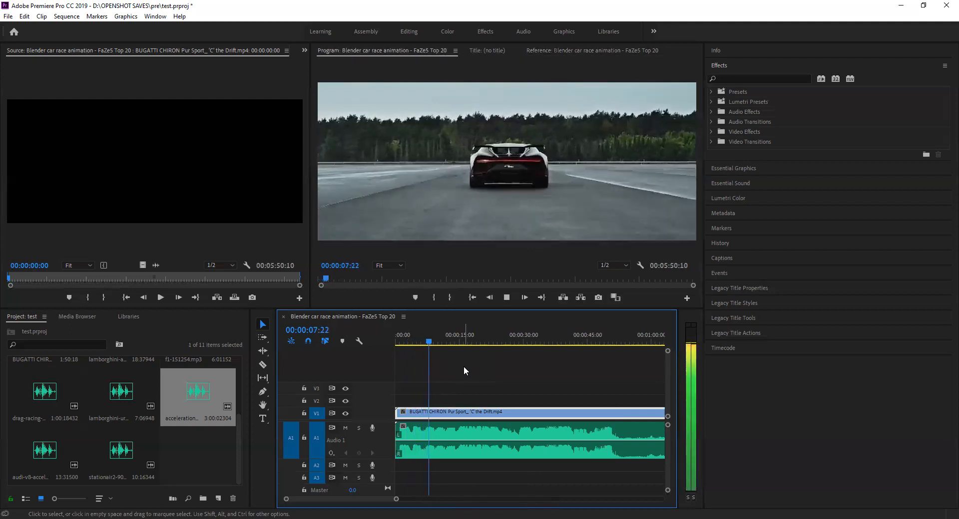
pyautogui.press('space')
pyautogui.press('j')
pyautogui.press('space')
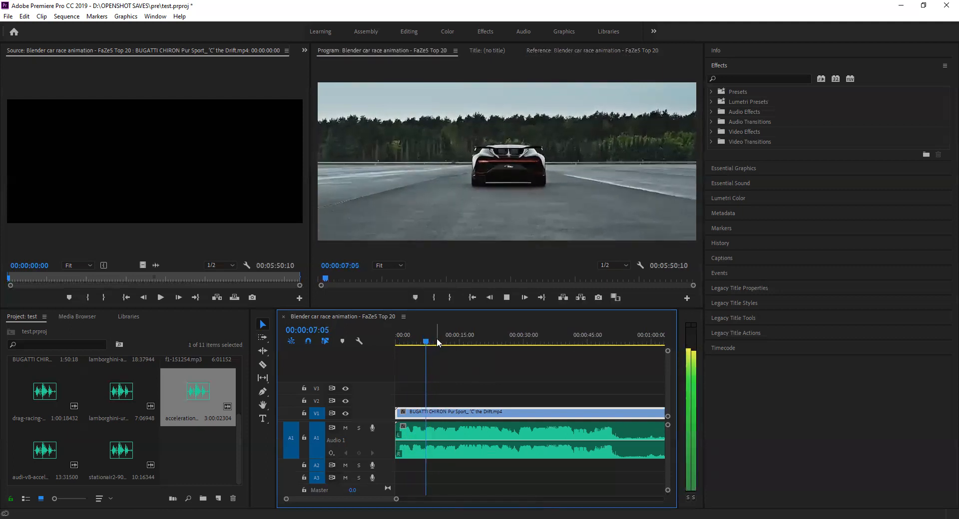
pyautogui.press('Left')
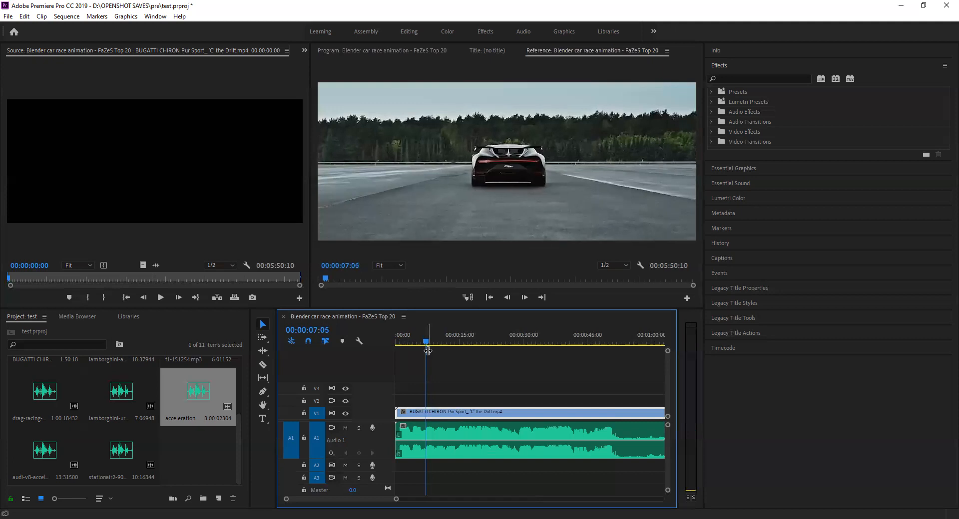
pyautogui.click(263, 364)
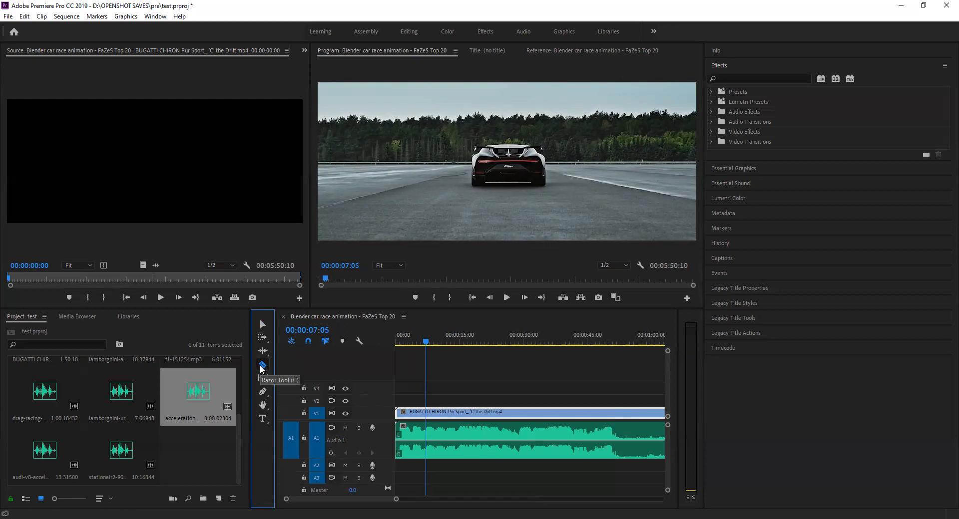
pyautogui.click(430, 441)
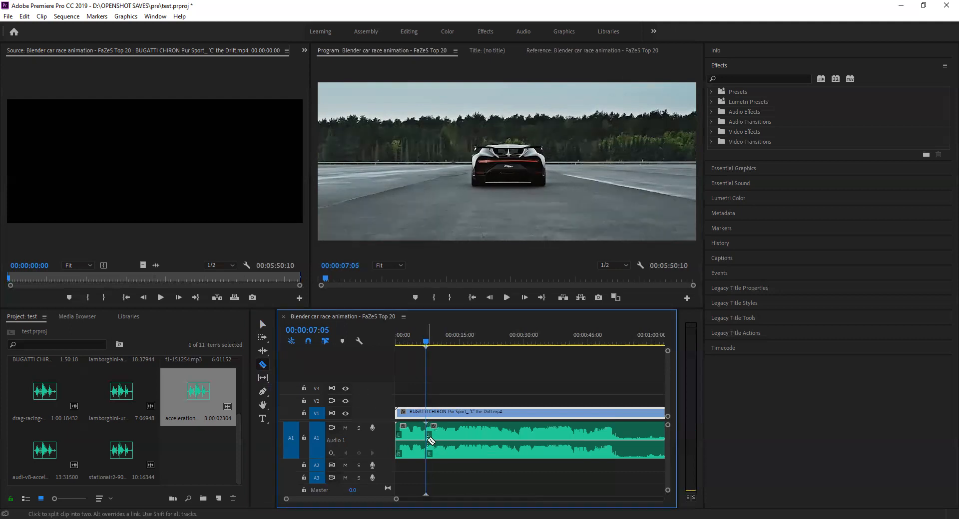
# Step: Move the second acceleration-1-6916.mp3 segment on Audio 1 to start at about 22 seconds, and replay the opening from the start
pyautogui.click(262, 324)
pyautogui.click(444, 440)
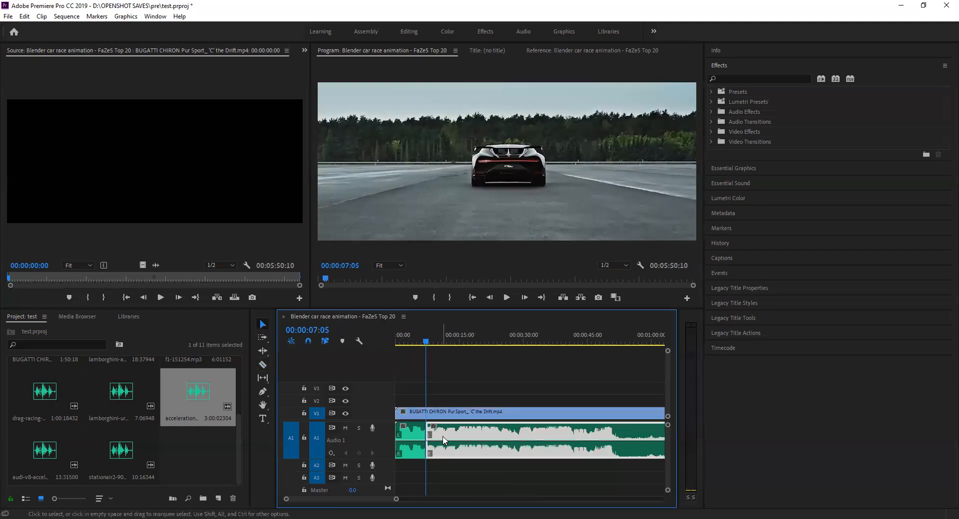
pyautogui.moveTo(505, 442); pyautogui.dragTo(568, 443)
pyautogui.moveTo(409, 343); pyautogui.dragTo(391, 340)
pyautogui.press('space')
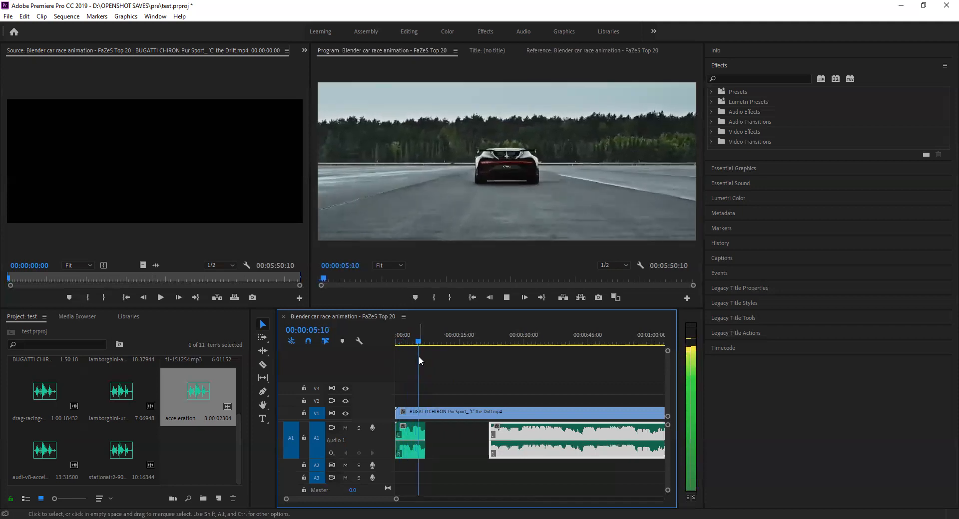
pyautogui.press('space')
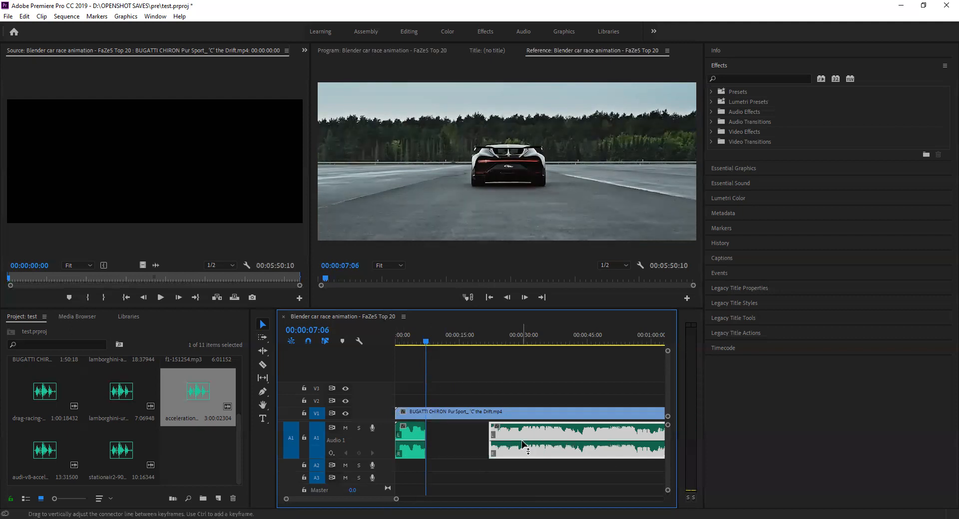
# Step: Move the BUGATTI CHIRON video clip from track V1 up to V2
pyautogui.moveTo(522, 442)
pyautogui.click(436, 413)
pyautogui.hotkey('alt', 'Up')
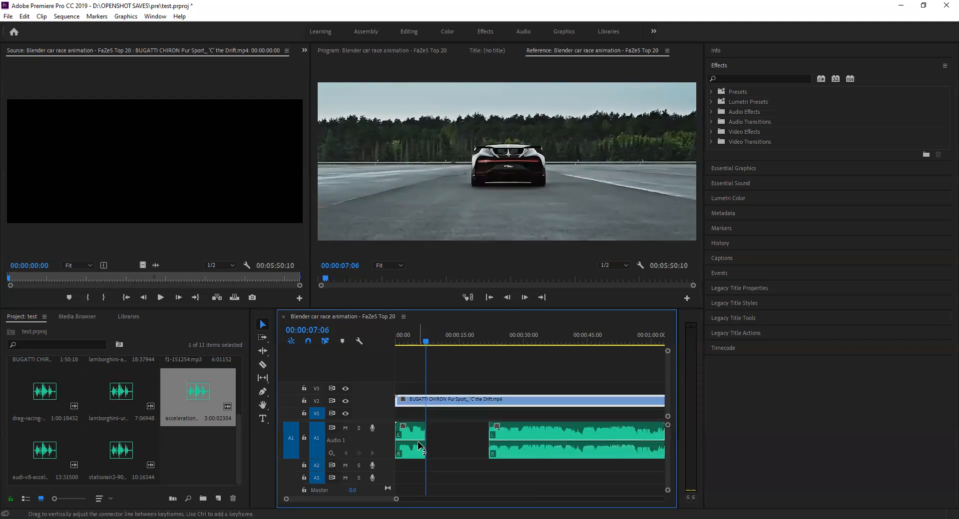
# Step: Try a lower volume level on the first acceleration segment on Audio 1, playing it from the sequence start
pyautogui.click(413, 441)
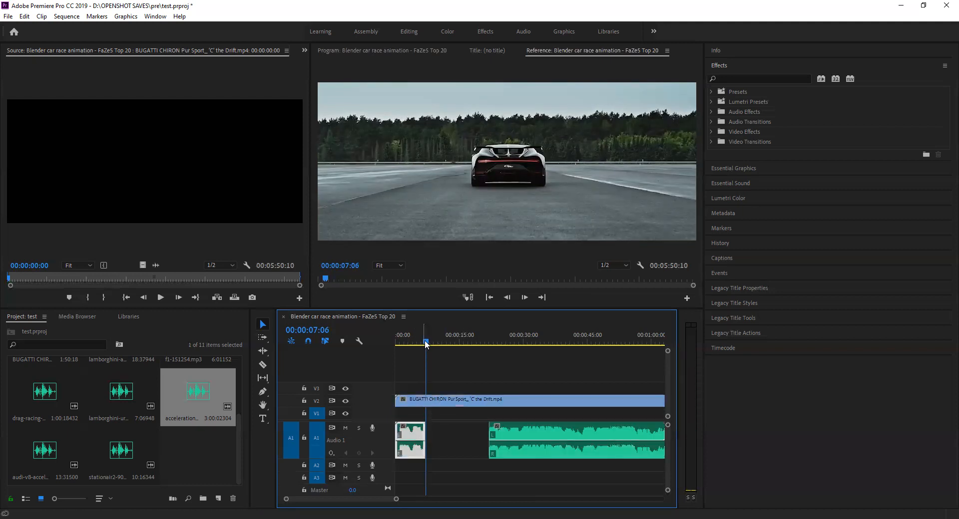
pyautogui.click(332, 272)
pyautogui.moveTo(396, 499); pyautogui.dragTo(366, 491)
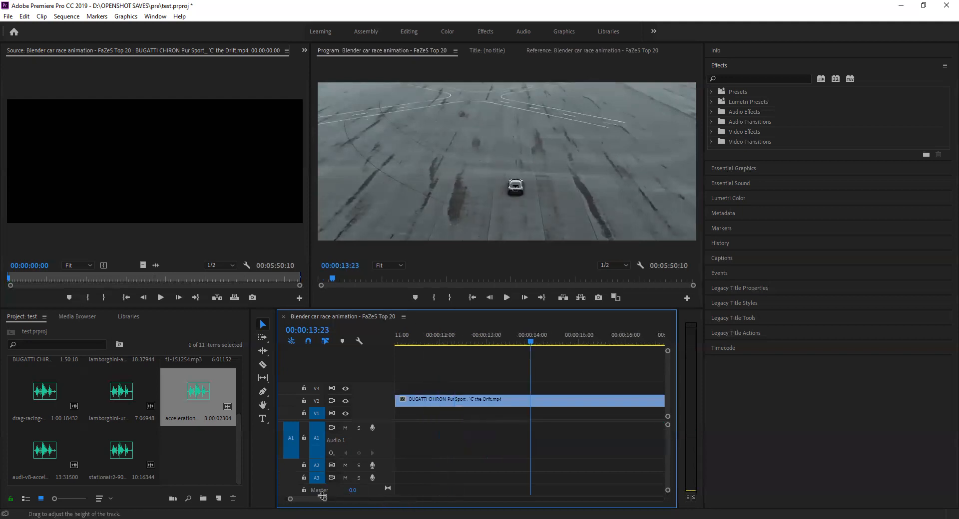
pyautogui.moveTo(308, 501); pyautogui.dragTo(341, 500)
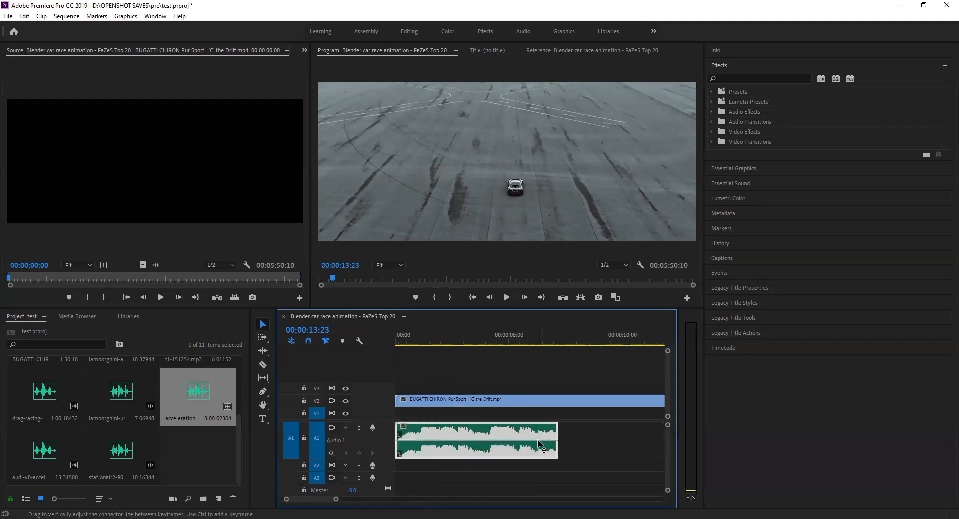
pyautogui.moveTo(538, 440)
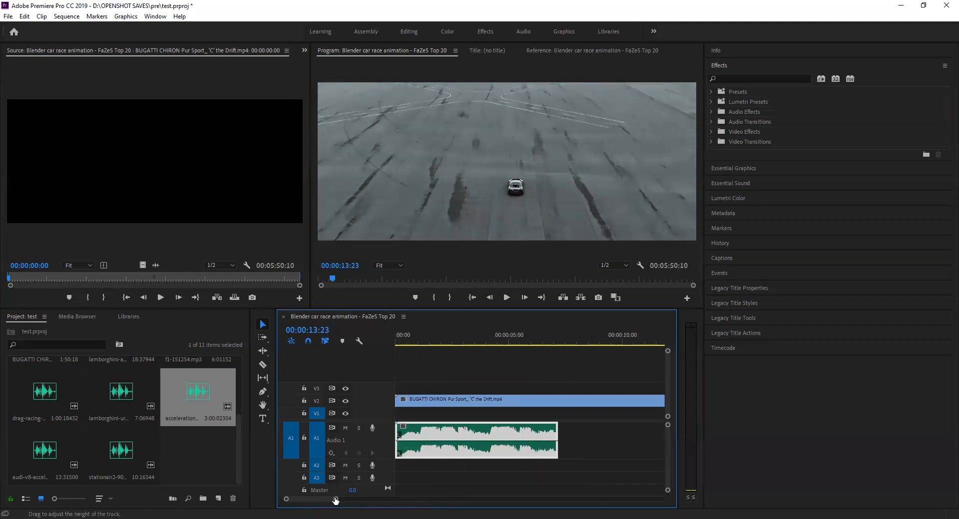
pyautogui.moveTo(334, 500); pyautogui.dragTo(353, 499)
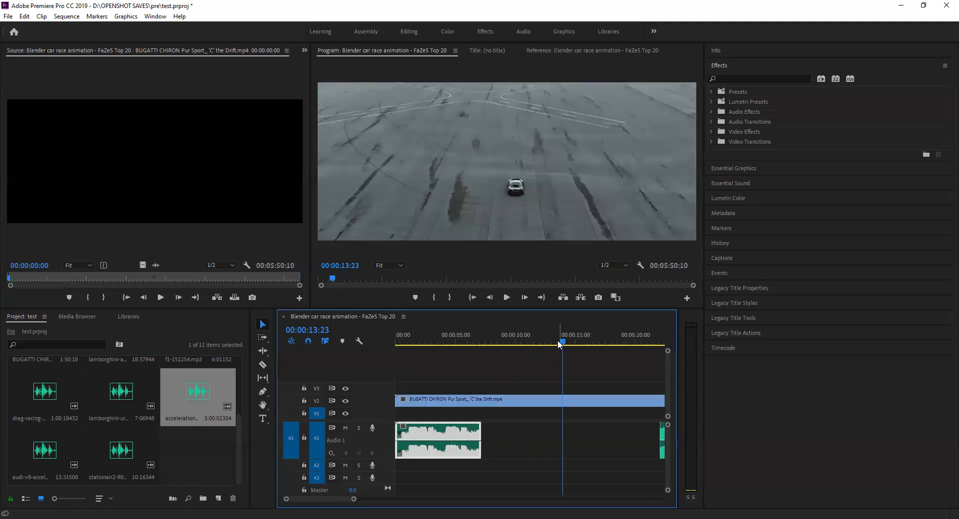
pyautogui.moveTo(498, 338); pyautogui.dragTo(396, 340)
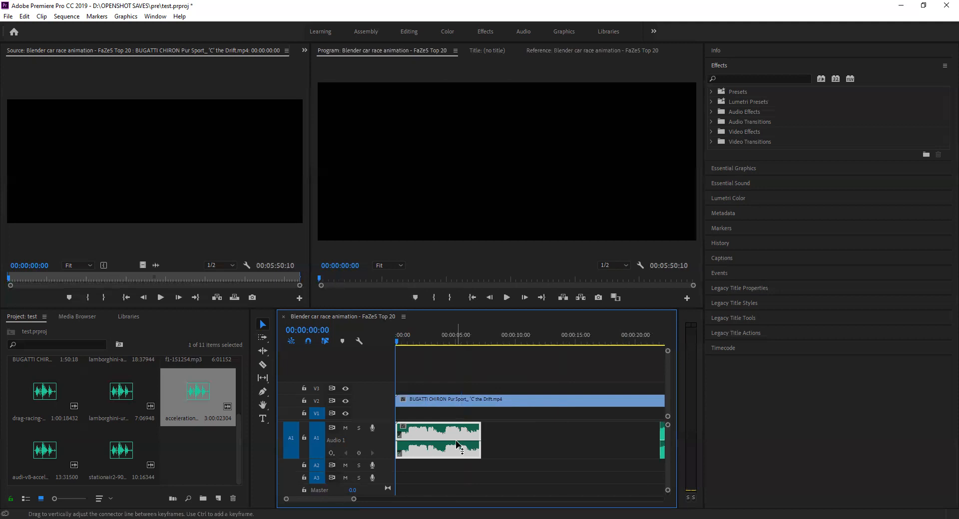
pyautogui.moveTo(456, 441); pyautogui.dragTo(455, 437)
pyautogui.press('space')
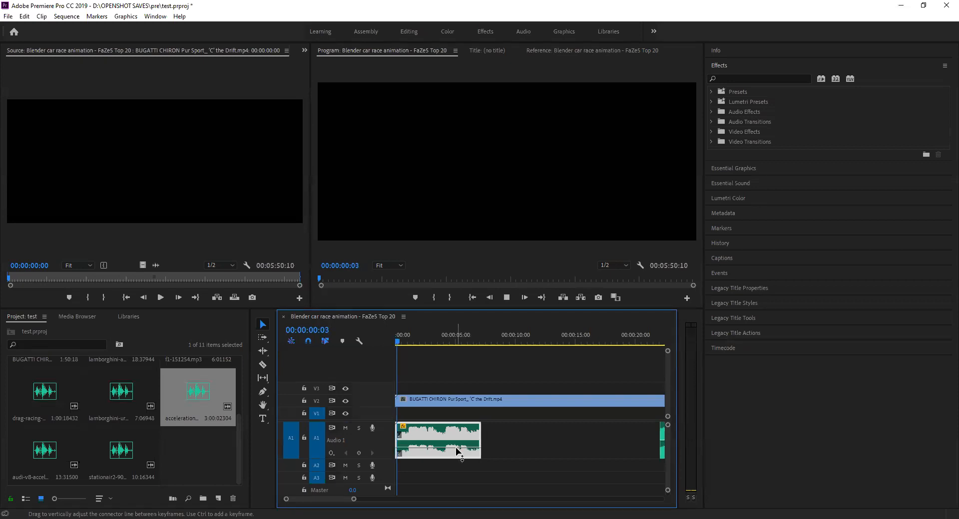
# Step: Try raising the first acceleration segment's volume level to about 5 dB and replay it from the start
pyautogui.moveTo(456, 448); pyautogui.dragTo(452, 428)
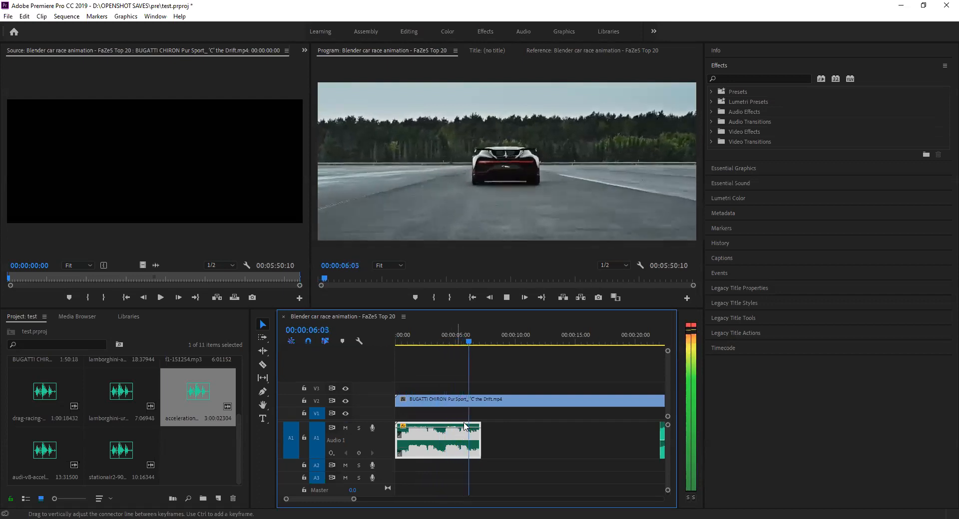
pyautogui.press('space')
pyautogui.moveTo(469, 428); pyautogui.dragTo(469, 442)
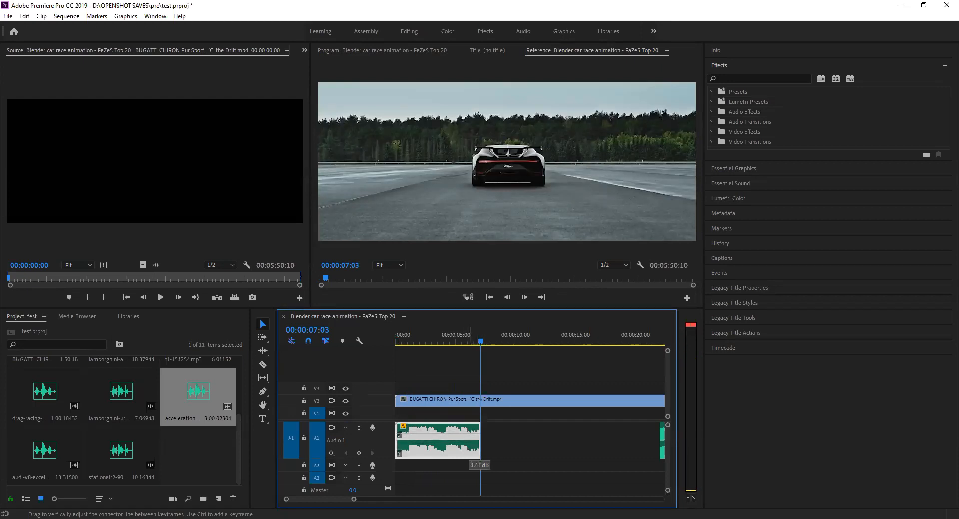
pyautogui.moveTo(480, 343); pyautogui.dragTo(388, 333)
pyautogui.press('space')
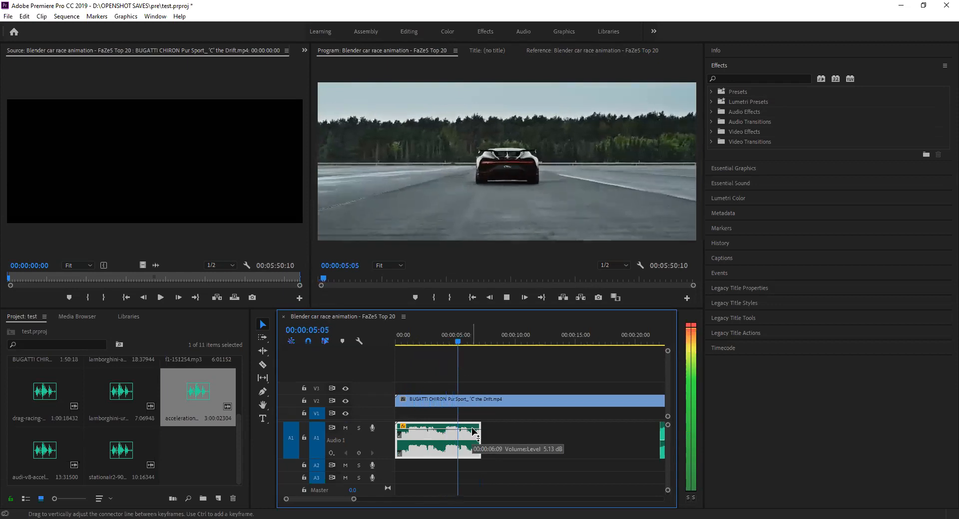
pyautogui.press('space')
# Step: Try a much lower volume level on the first acceleration segment and replay the opening from the start
pyautogui.moveTo(473, 430); pyautogui.dragTo(477, 452)
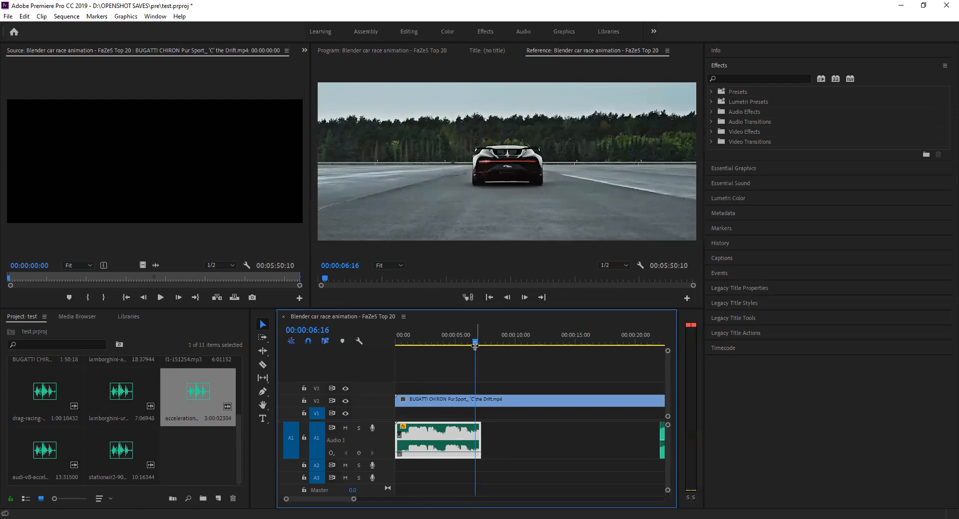
pyautogui.moveTo(408, 334); pyautogui.dragTo(382, 328)
pyautogui.press('space')
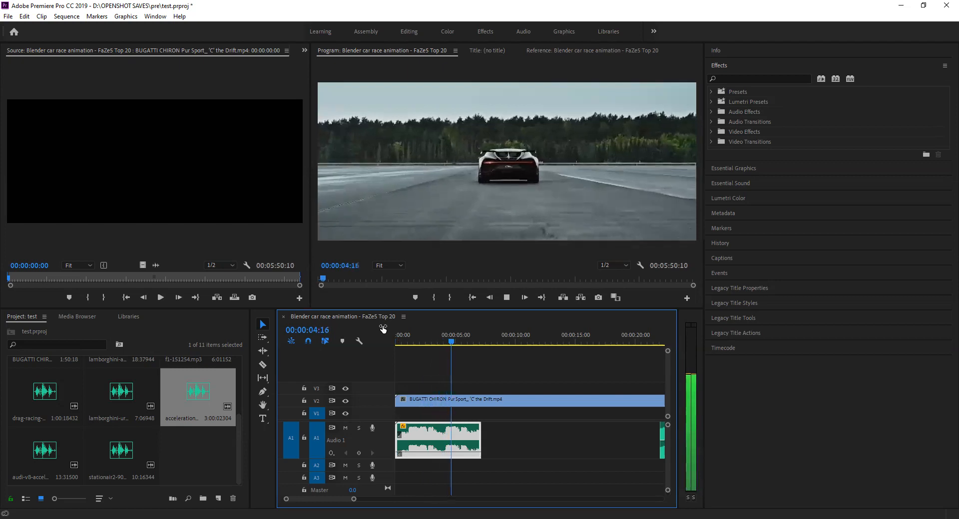
pyautogui.press('space')
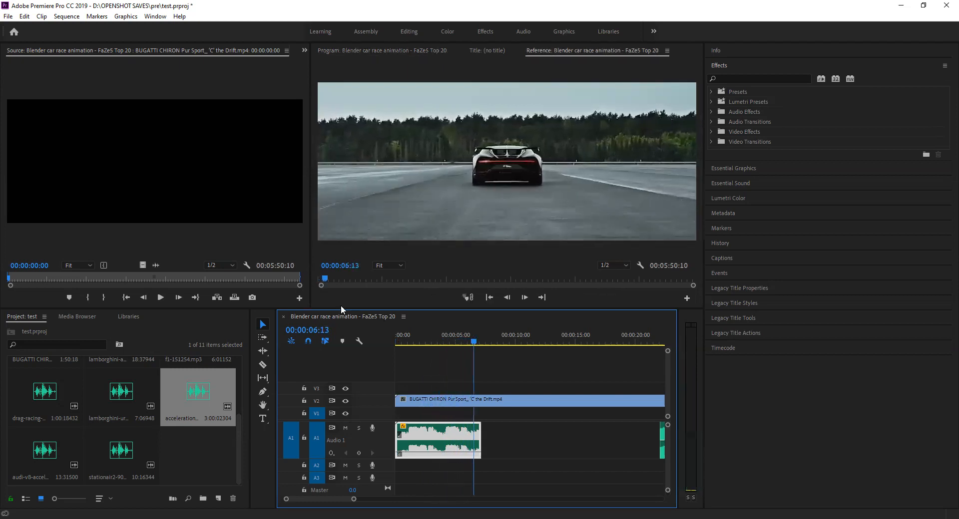
# Step: Raise the first acceleration segment's volume level to a moderate setting and check it by playing from the start to 00:00:07:21
pyautogui.moveTo(441, 469); pyautogui.dragTo(440, 443)
pyautogui.press('Home')
pyautogui.press('space')
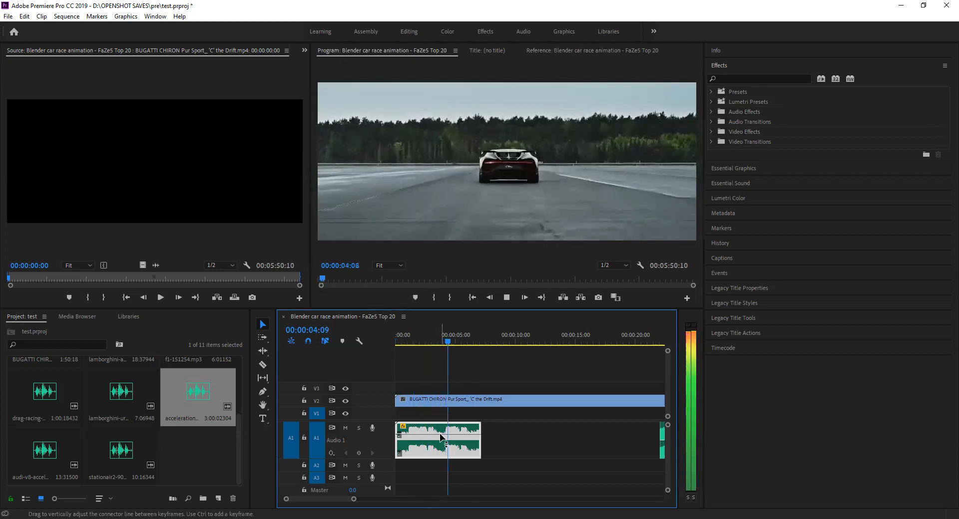
pyautogui.press('space')
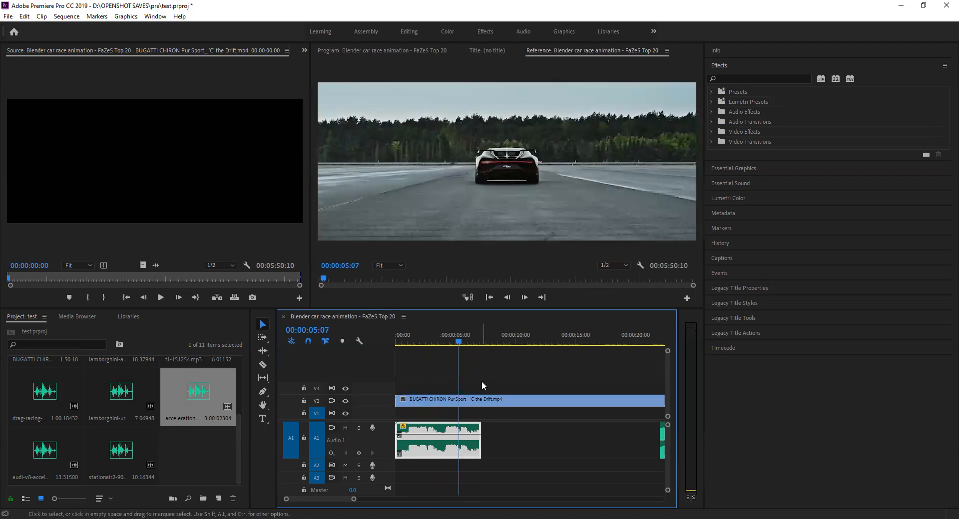
pyautogui.press('space')
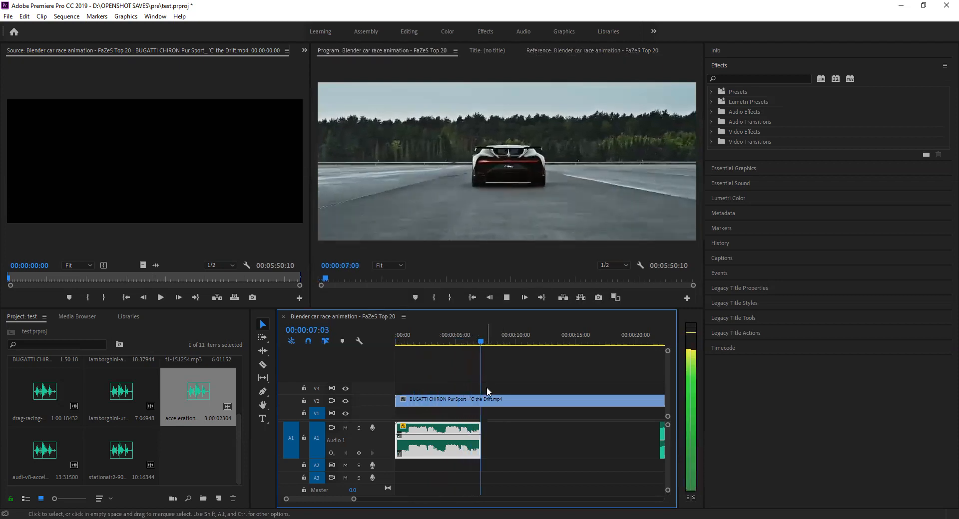
pyautogui.press('space')
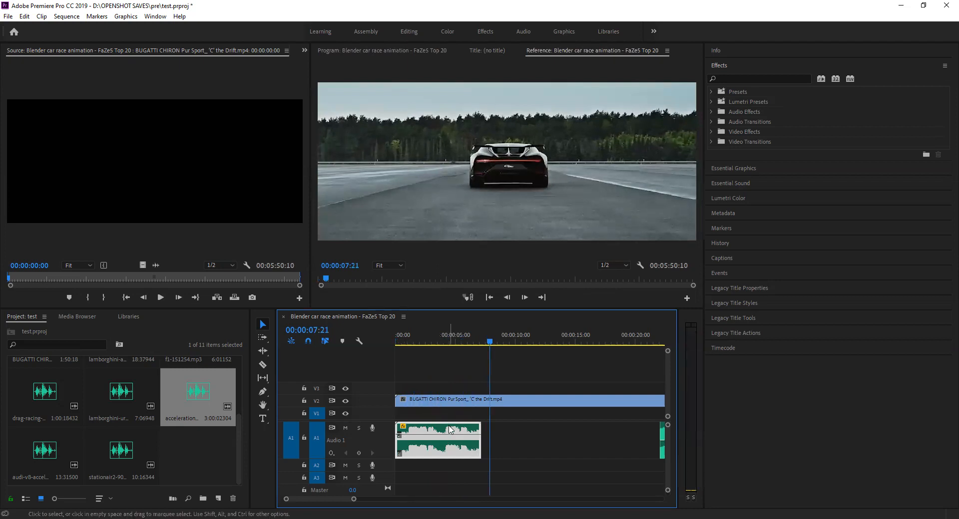
# Step: Paste a copy of the first acceleration segment on Audio 1 at 00:00:07:21 and ripple-delete the gap between the two
pyautogui.click(503, 431)
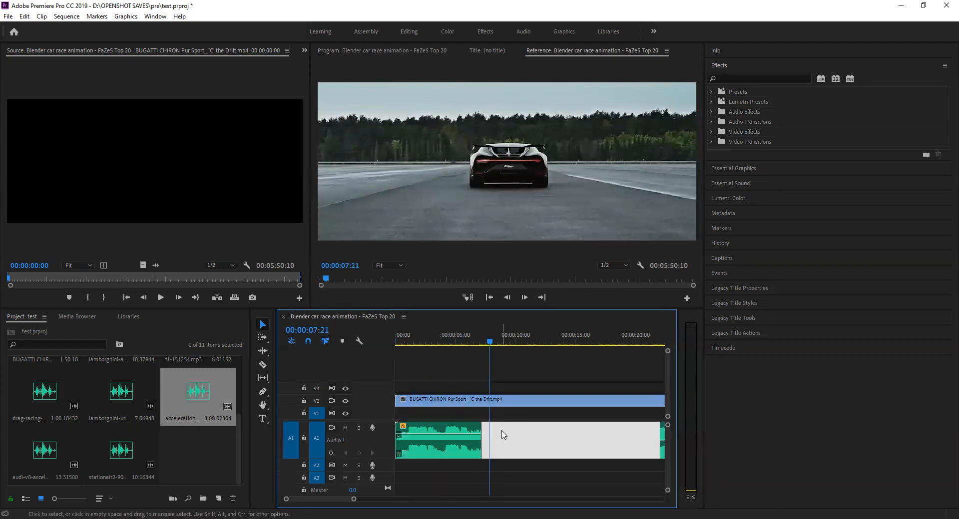
pyautogui.hotkey('ctrl', 'v')
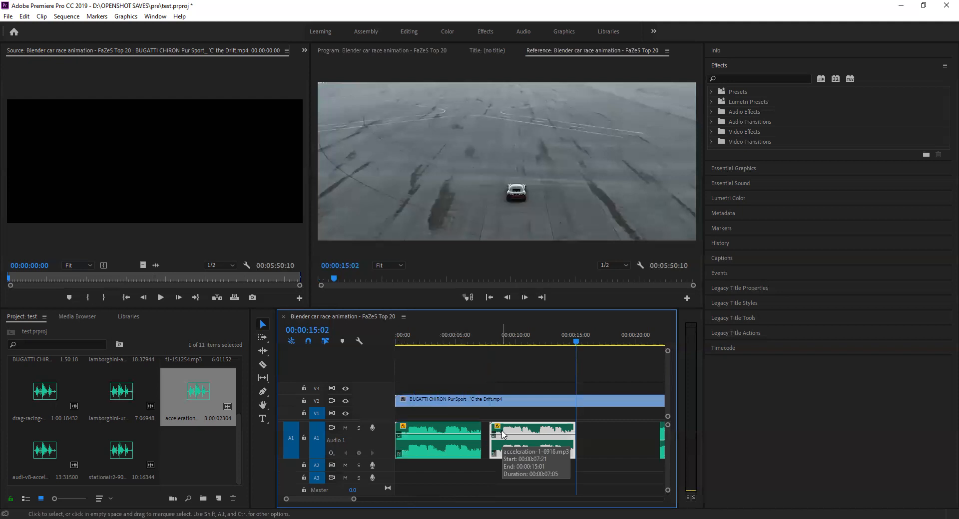
pyautogui.click(486, 428)
pyautogui.rightClick(486, 428)
pyautogui.click(495, 435)
# Step: Play across the join from 00:00:02:09 and raise the second acceleration segment's volume level close to the maximum
pyautogui.click(424, 342)
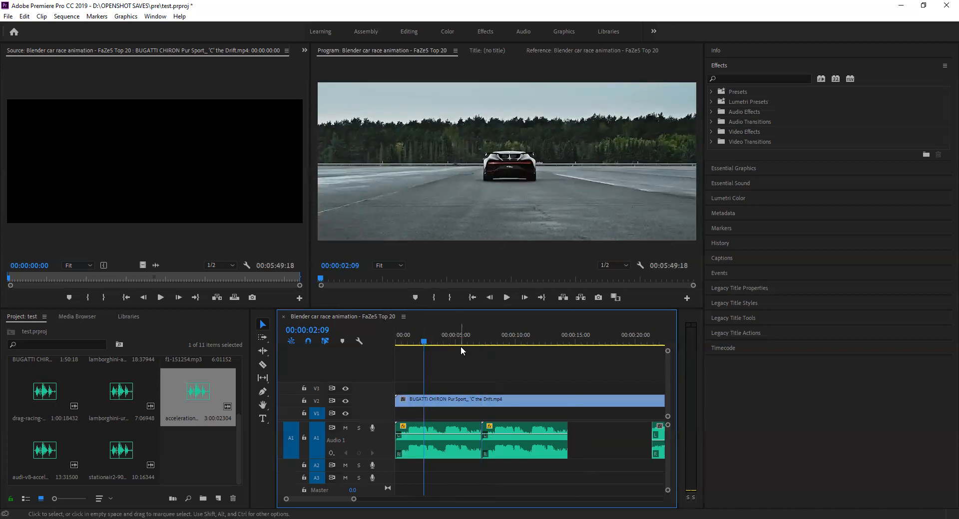
pyautogui.press('space')
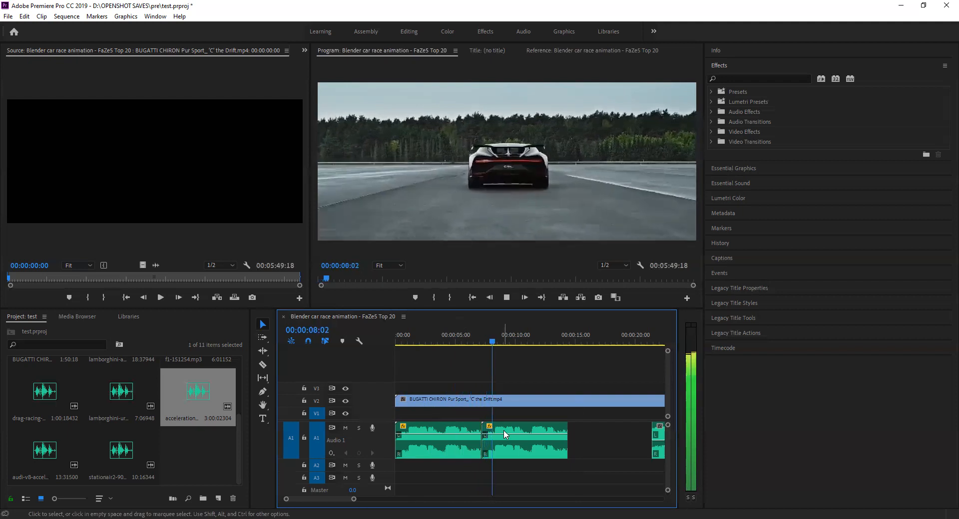
pyautogui.press('space')
pyautogui.moveTo(504, 433); pyautogui.dragTo(504, 429)
pyautogui.press('space')
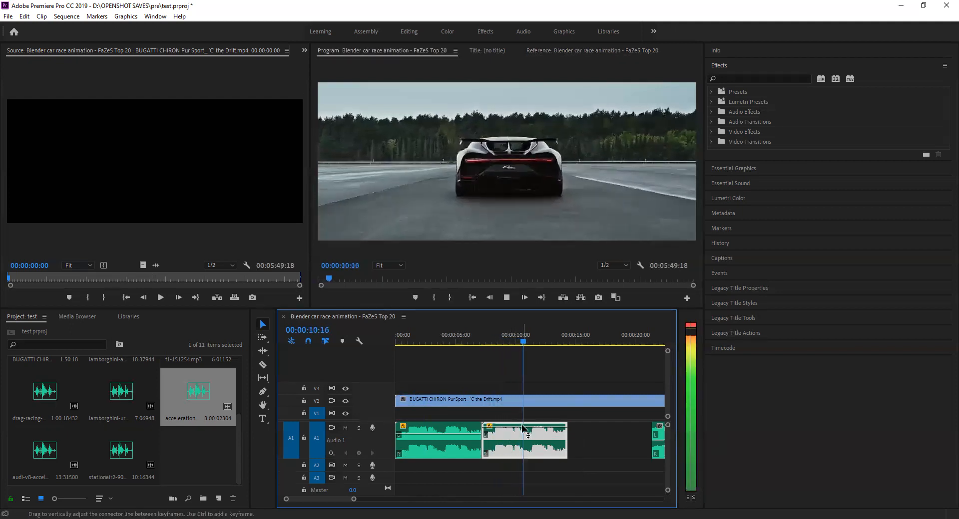
pyautogui.moveTo(524, 426); pyautogui.dragTo(526, 423)
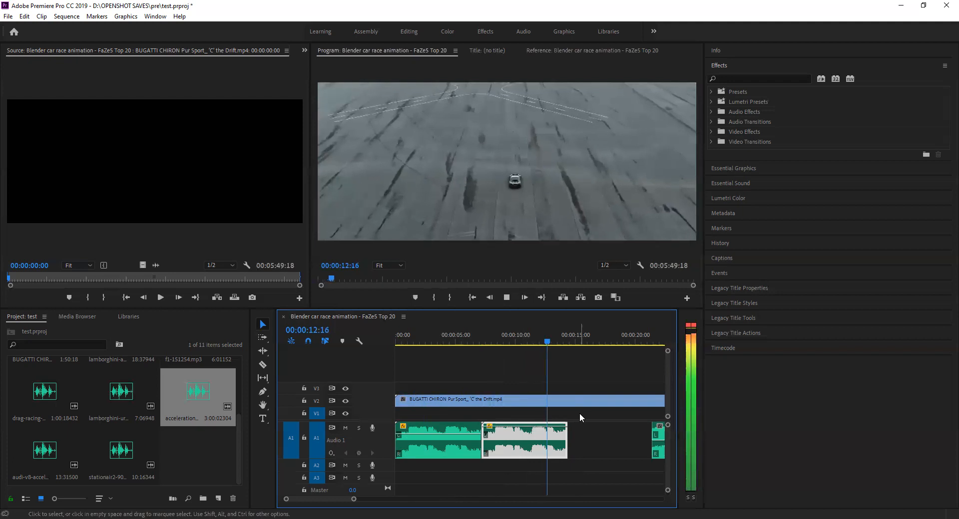
# Step: Find the shot change frame by frame and split the second acceleration segment on Audio 1 at 00:00:12:00 with the Razor tool
pyautogui.press('space')
pyautogui.moveTo(557, 338); pyautogui.dragTo(559, 350)
pyautogui.press('Left')
pyautogui.press('Left')
pyautogui.press('Left')
pyautogui.press('Left')
pyautogui.press('Left')
pyautogui.press('Left')
pyautogui.press('Left')
pyautogui.press('Left')
pyautogui.press('Left')
pyautogui.press('Left')
pyautogui.press('Left')
pyautogui.press('Left')
pyautogui.press('Left')
pyautogui.press('Left')
pyautogui.press('Left')
pyautogui.press('Left')
pyautogui.press('Left')
pyautogui.press('Left')
pyautogui.press('Left')
pyautogui.press('Left')
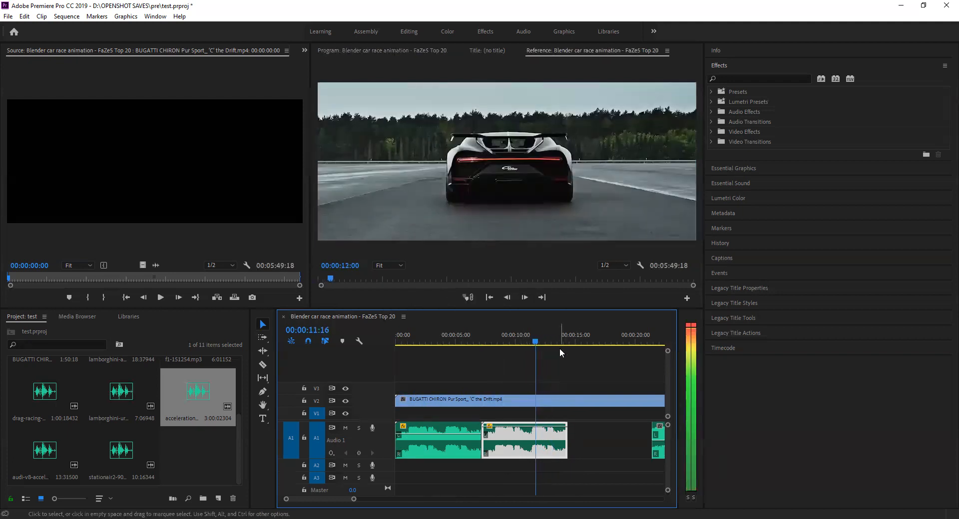
pyautogui.press('Right')
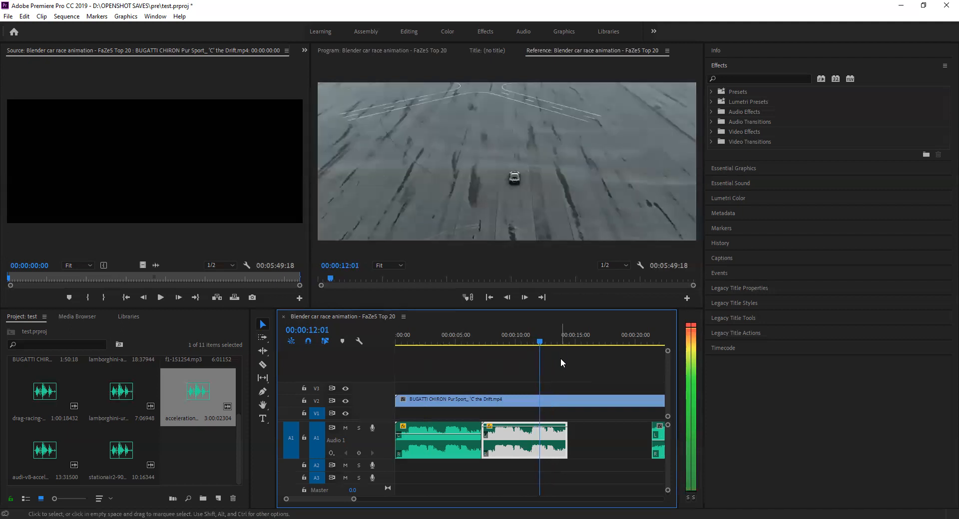
pyautogui.press('Left')
pyautogui.click(263, 365)
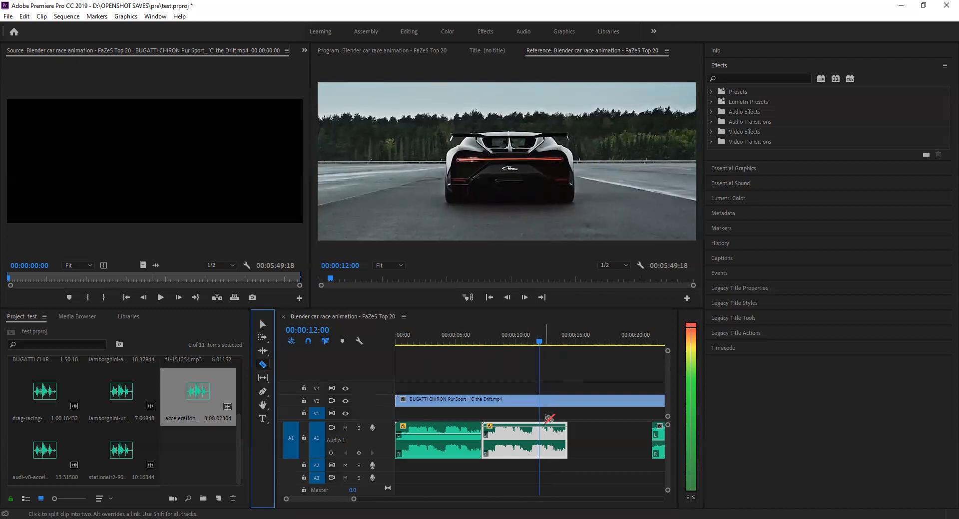
pyautogui.click(540, 439)
pyautogui.click(263, 324)
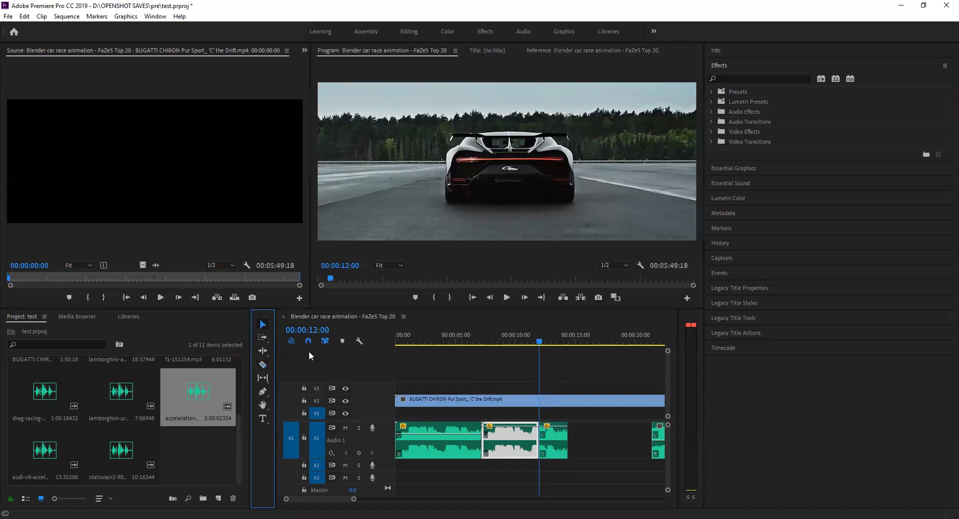
# Step: Delete the acceleration piece that follows the cut at 00:00:12:00 and replay the join between the first two segments
pyautogui.click(558, 436)
pyautogui.press('Delete')
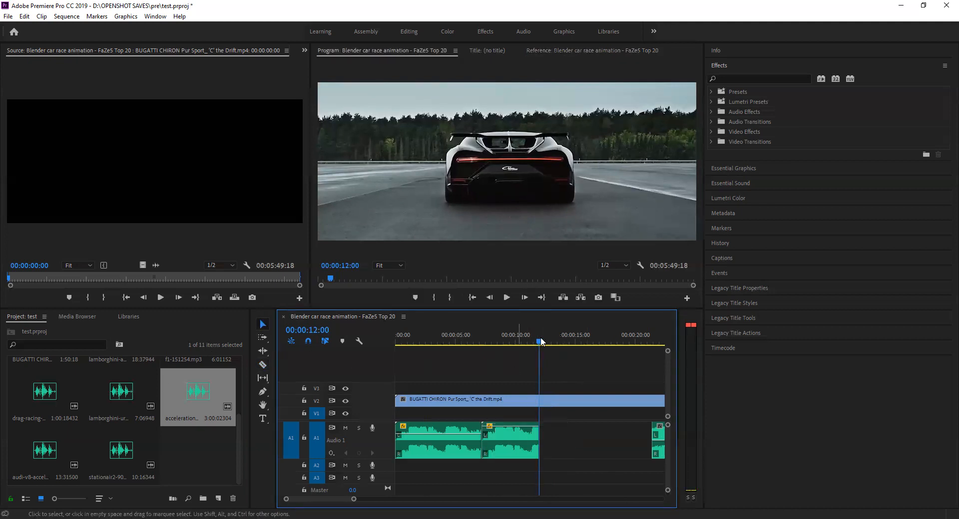
pyautogui.moveTo(539, 340); pyautogui.dragTo(465, 351)
pyautogui.press('space')
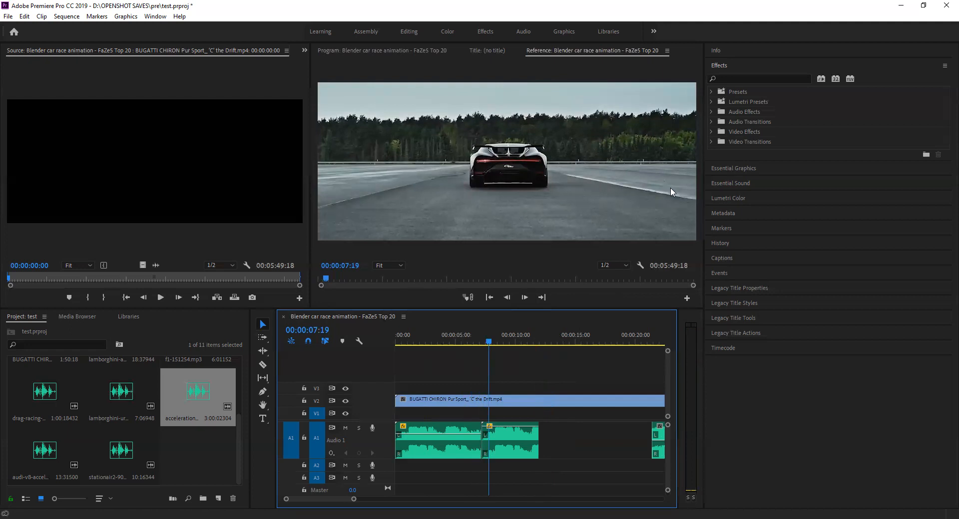
# Step: Browse the audio effects and try Pitch Shifter on the second acceleration segment on Audio 1, accepting the newer version and playing the result
pyautogui.click(712, 110)
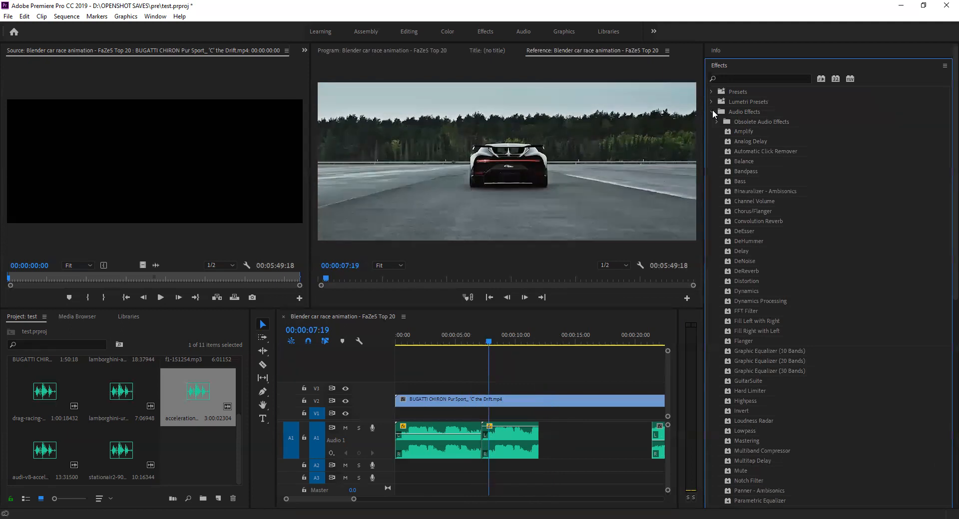
pyautogui.click(747, 78)
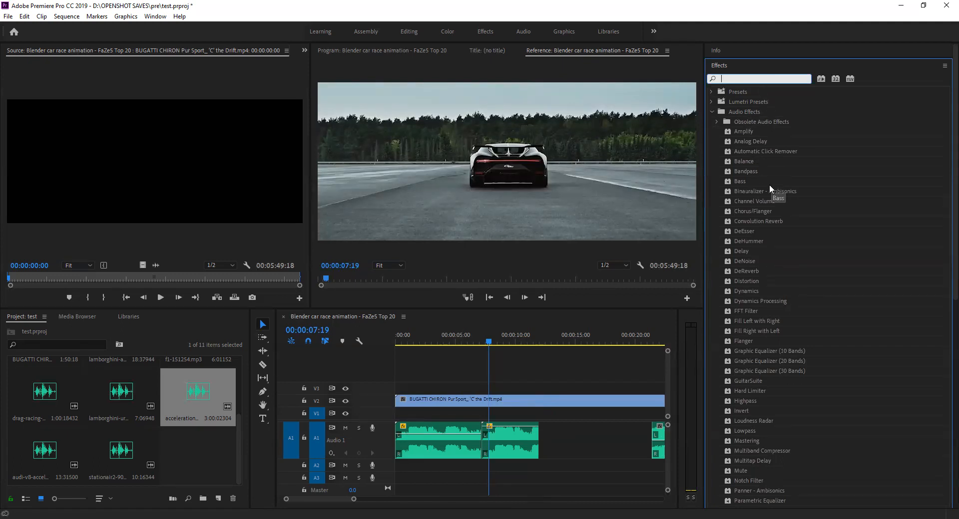
pyautogui.click(711, 112)
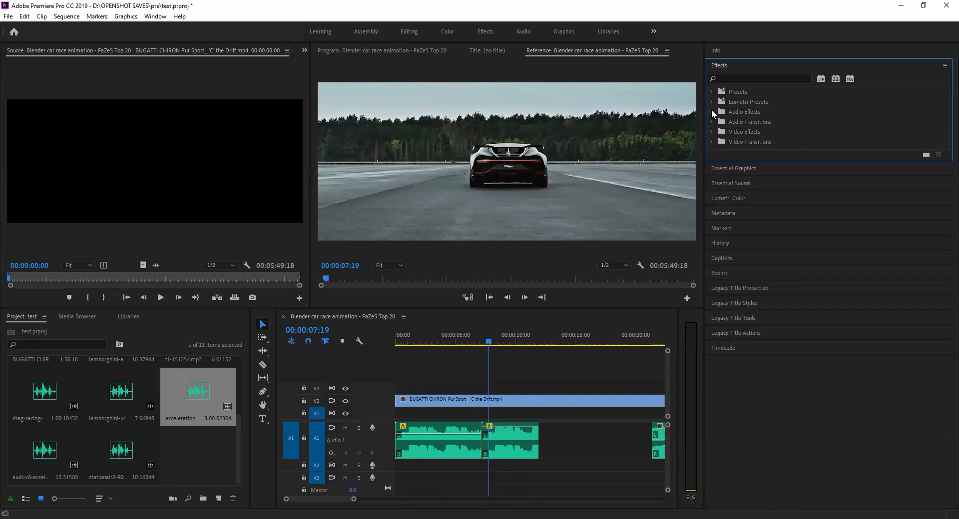
pyautogui.click(712, 112)
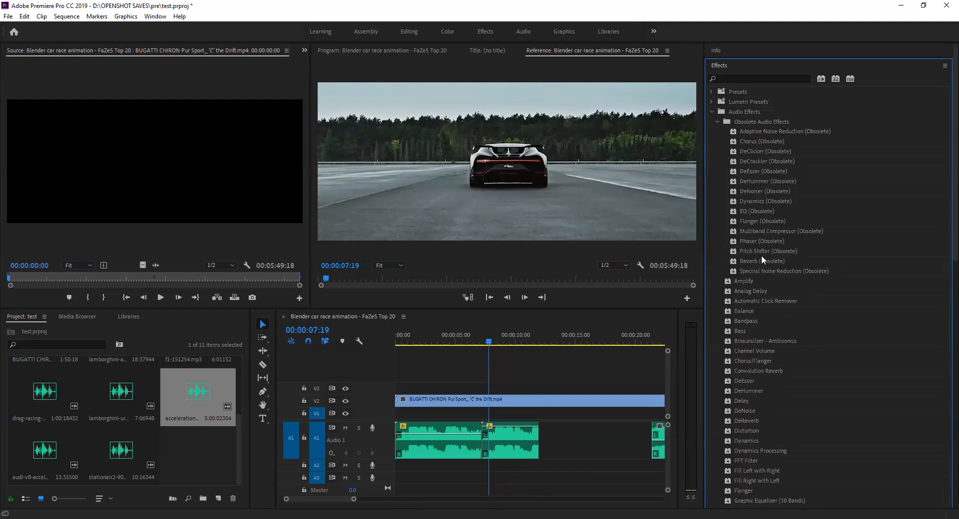
pyautogui.scroll(-10, 752, 343)
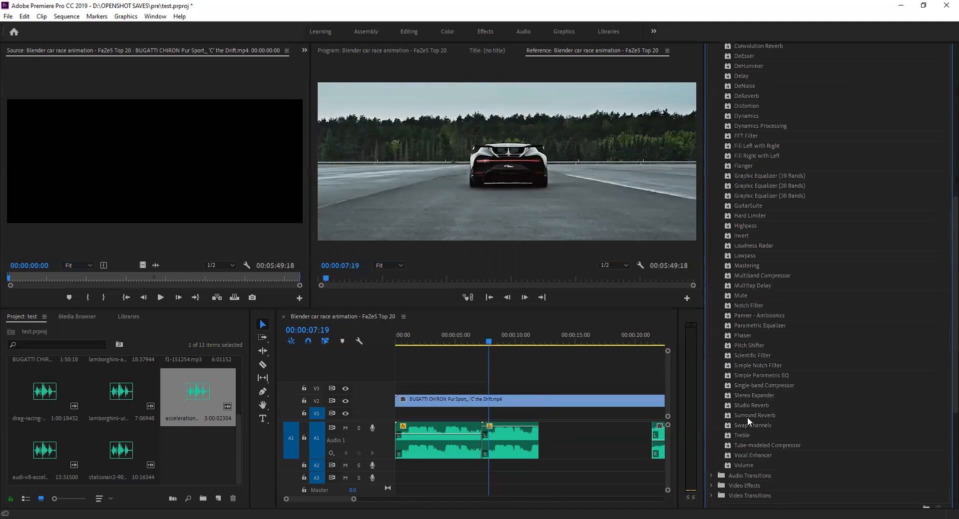
pyautogui.scroll(4, 754, 286)
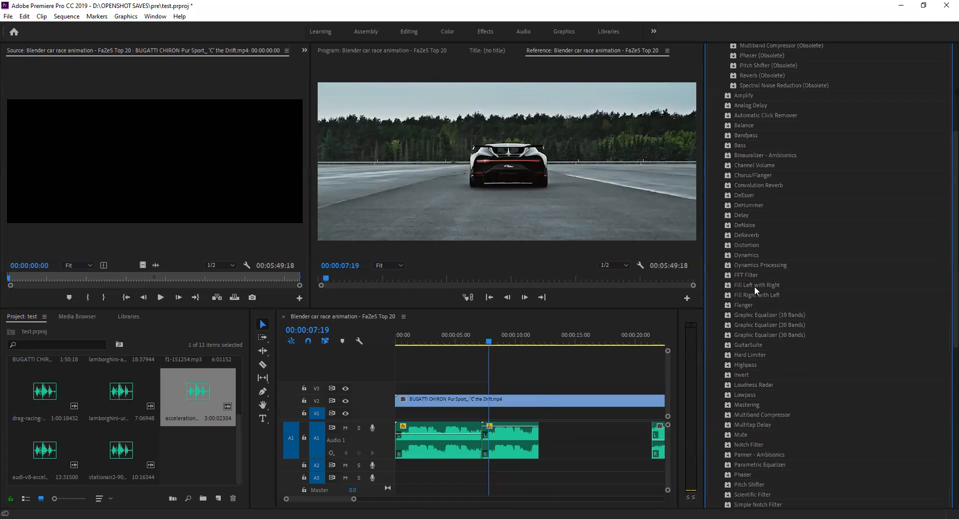
pyautogui.scroll(5, 755, 286)
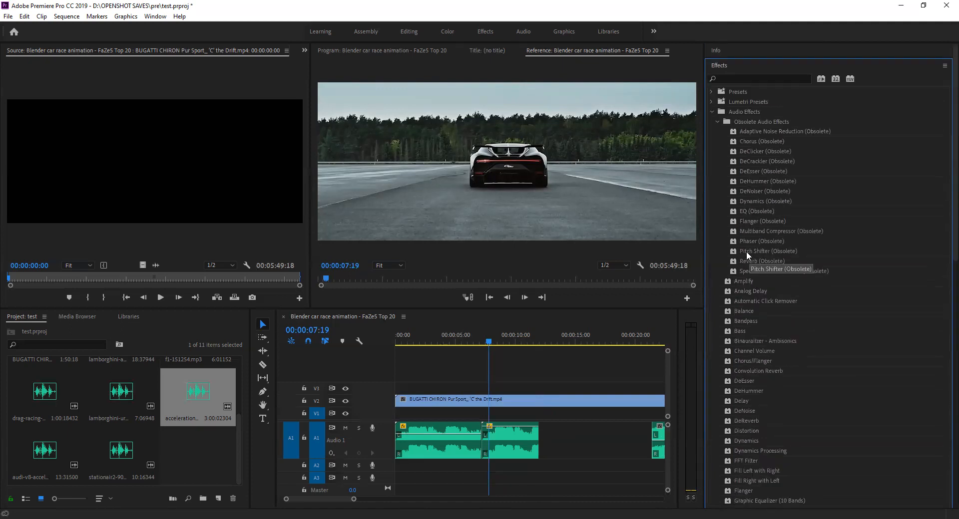
pyautogui.moveTo(746, 250); pyautogui.dragTo(487, 443)
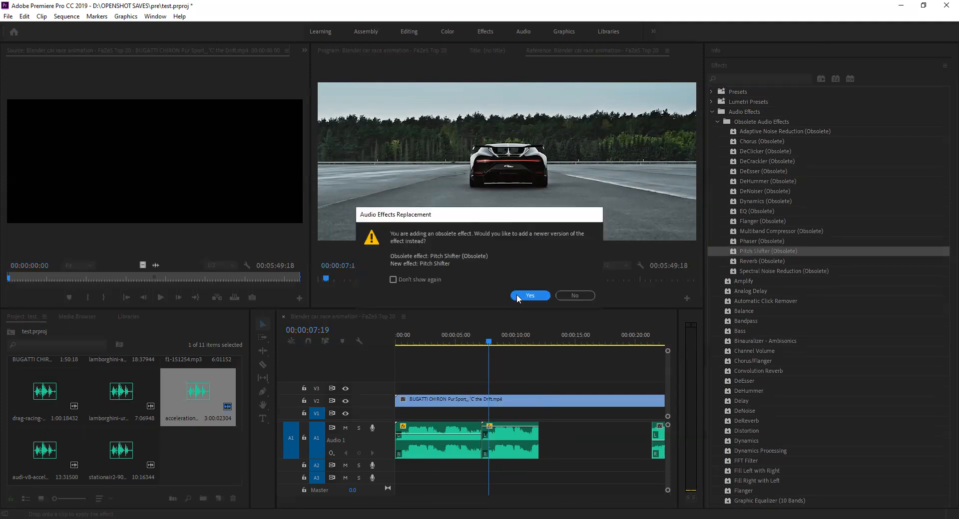
pyautogui.click(517, 294)
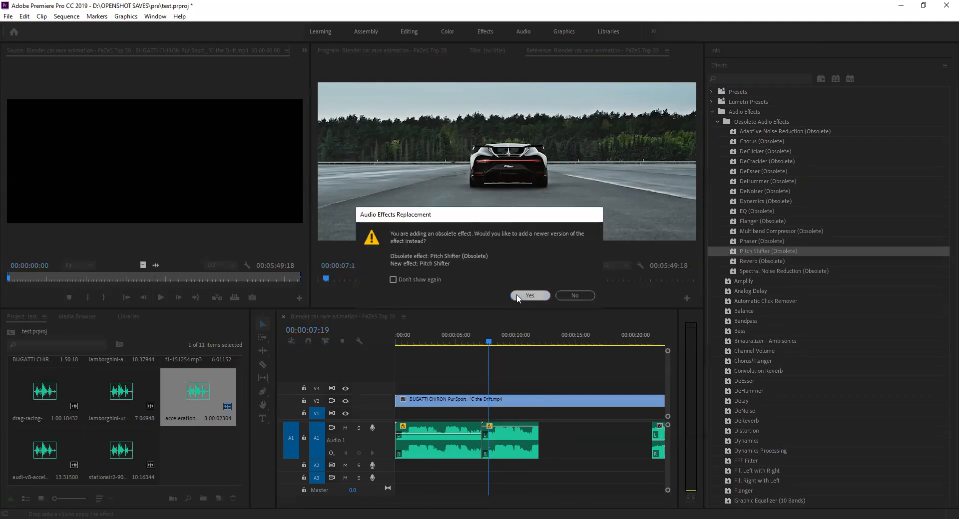
pyautogui.click(487, 342)
pyautogui.press('space')
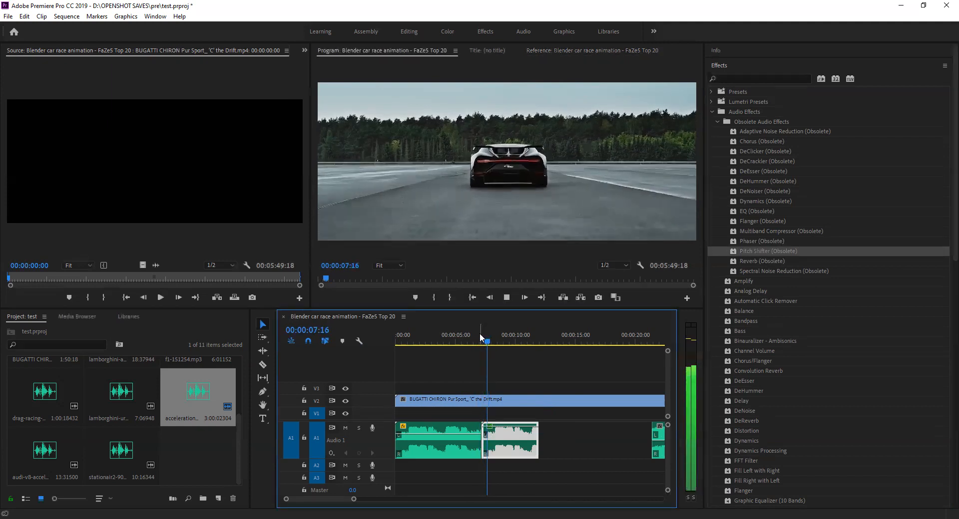
# Step: Undo the Pitch Shifter effect and delete the restored acceleration piece after 00:00:12:00 on Audio 1
pyautogui.press('space')
pyautogui.hotkey('ctrl', 'z')
pyautogui.hotkey('ctrl', 'z')
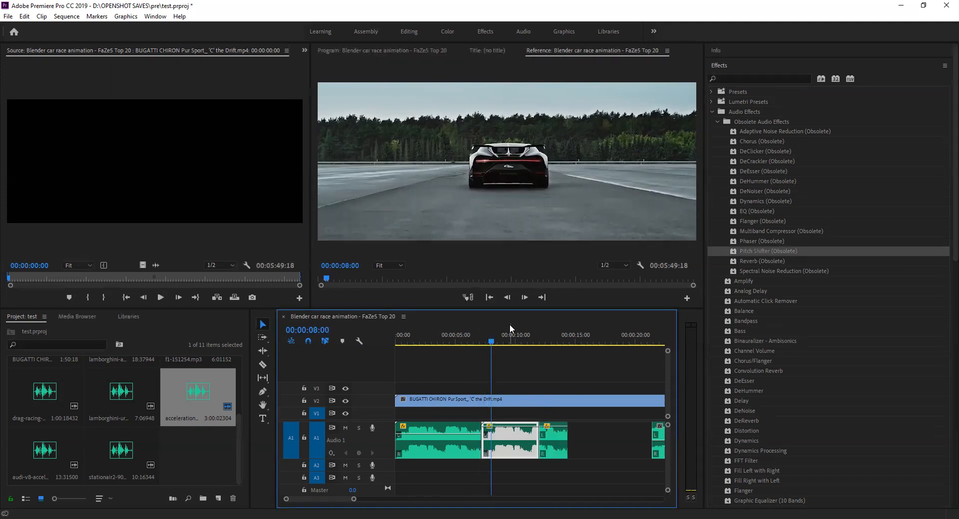
pyautogui.click(547, 433)
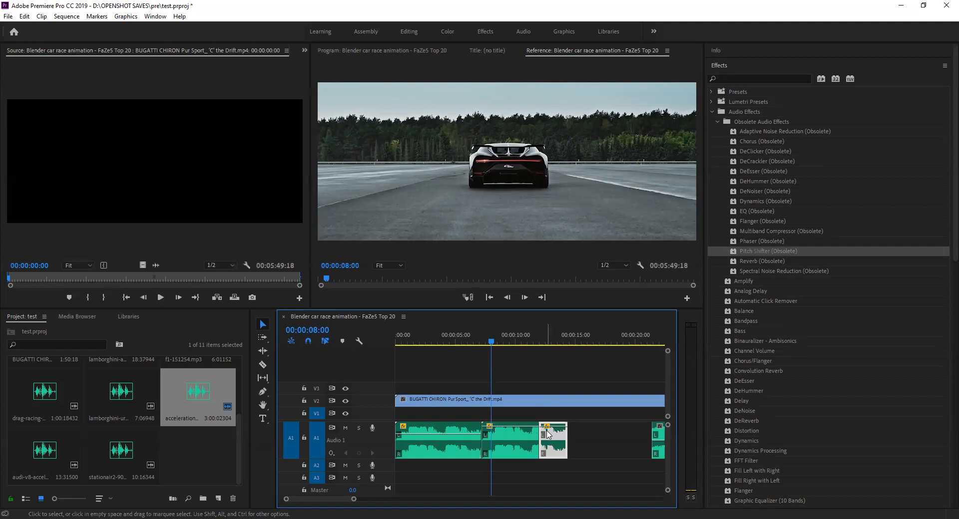
pyautogui.press('Delete')
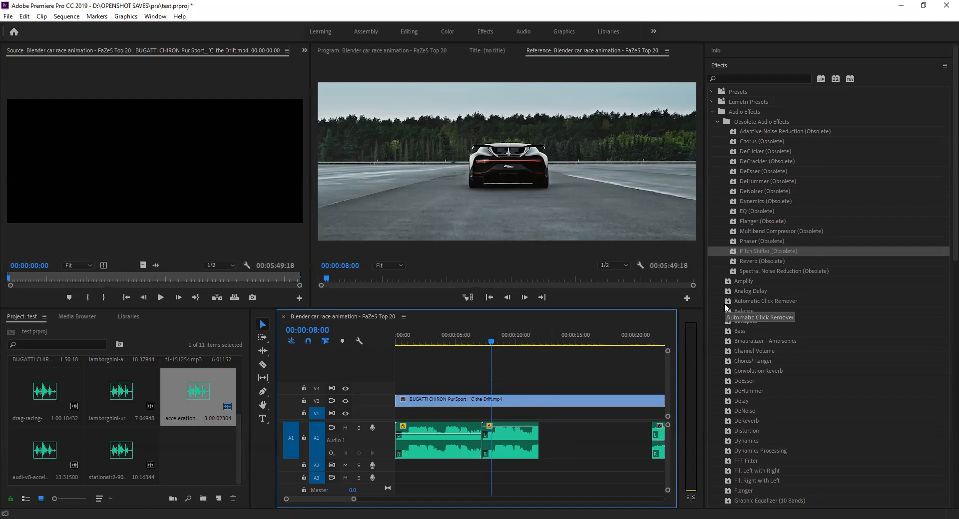
# Step: Apply the Constant Power crossfade to the join between the two acceleration segments on Audio 1
pyautogui.scroll(-10, 729, 325)
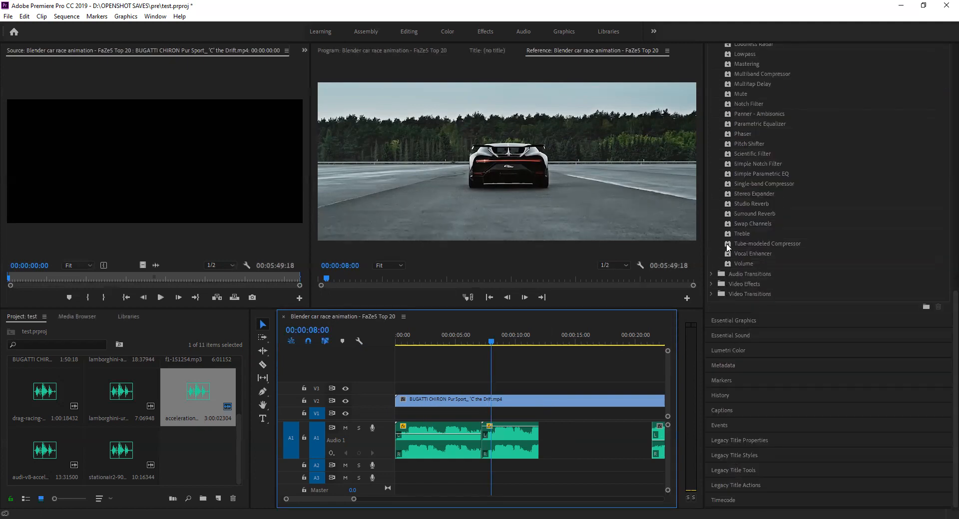
pyautogui.click(712, 274)
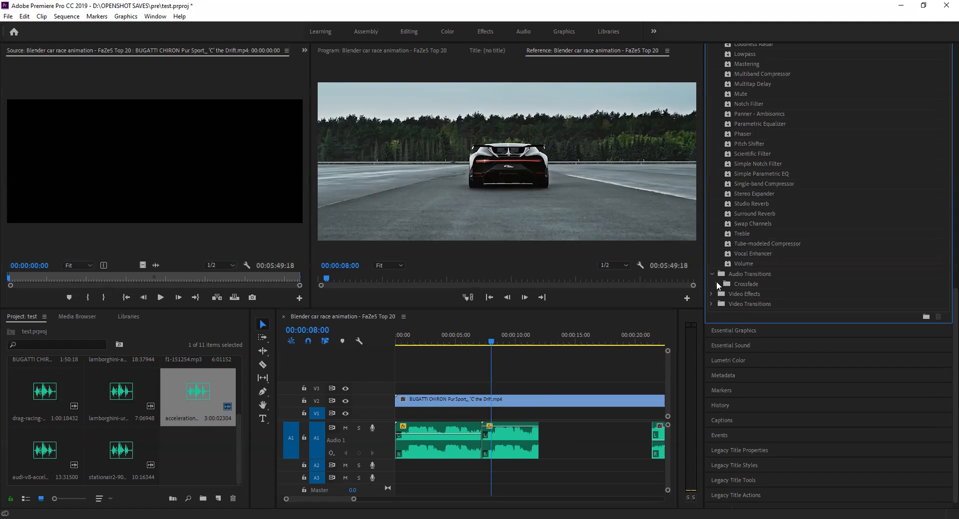
pyautogui.click(717, 283)
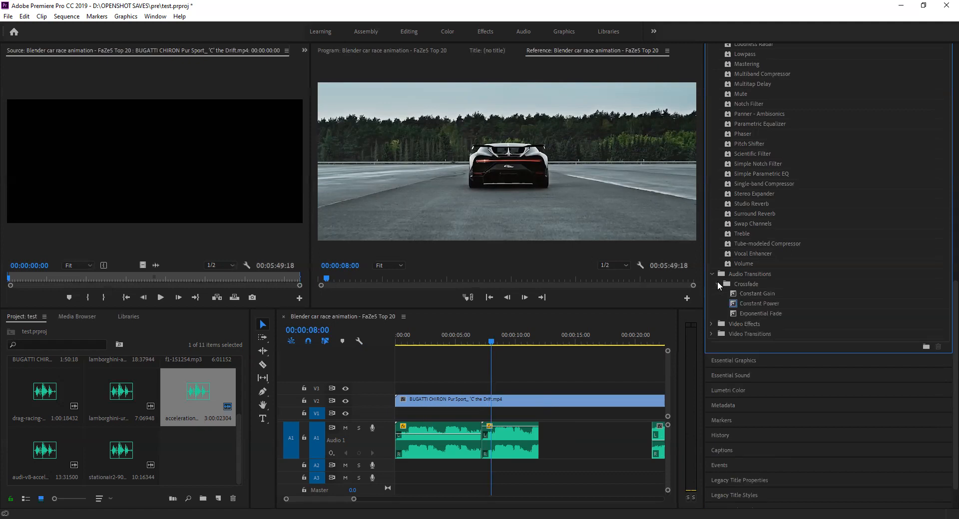
pyautogui.click(754, 302)
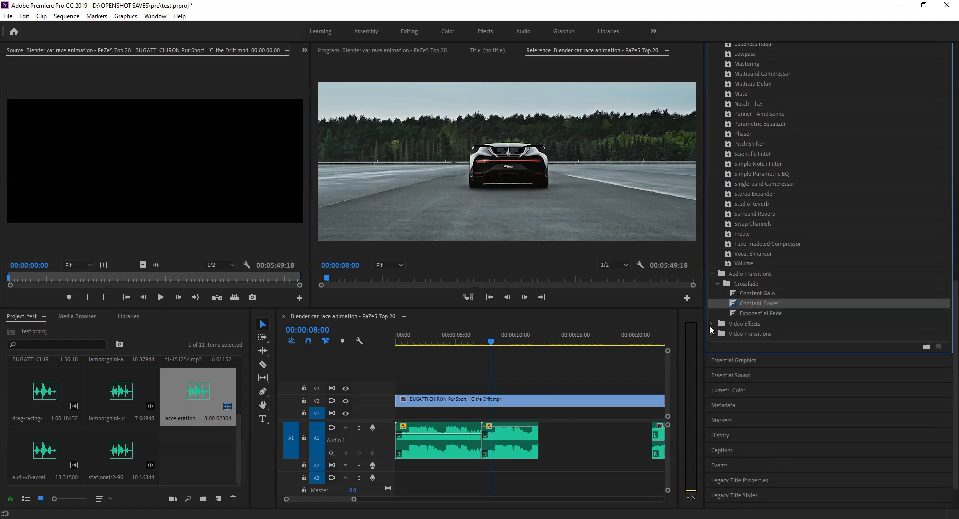
pyautogui.moveTo(747, 303); pyautogui.dragTo(477, 440)
pyautogui.moveTo(745, 303); pyautogui.dragTo(489, 448)
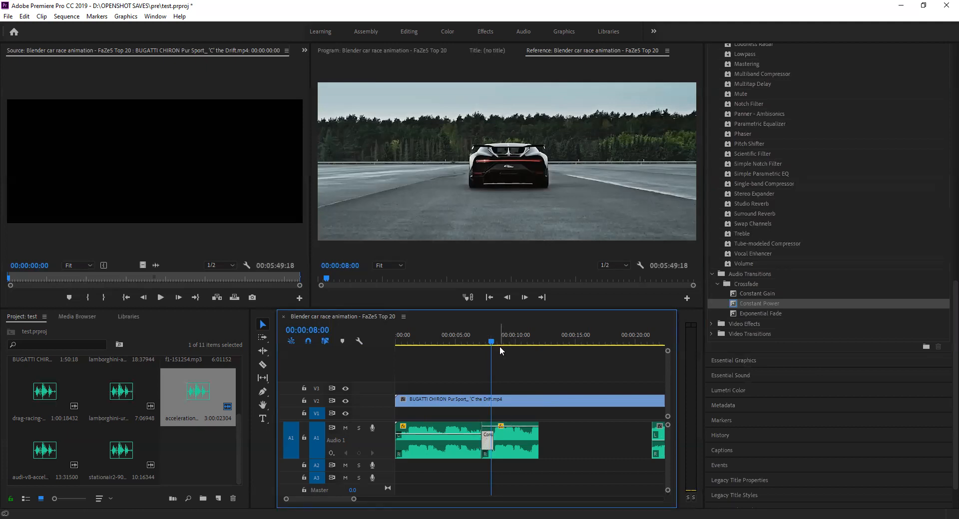
# Step: Replay the crossfaded join, and play the sequence from the start to past the end of the second acceleration segment
pyautogui.moveTo(491, 341); pyautogui.dragTo(477, 342)
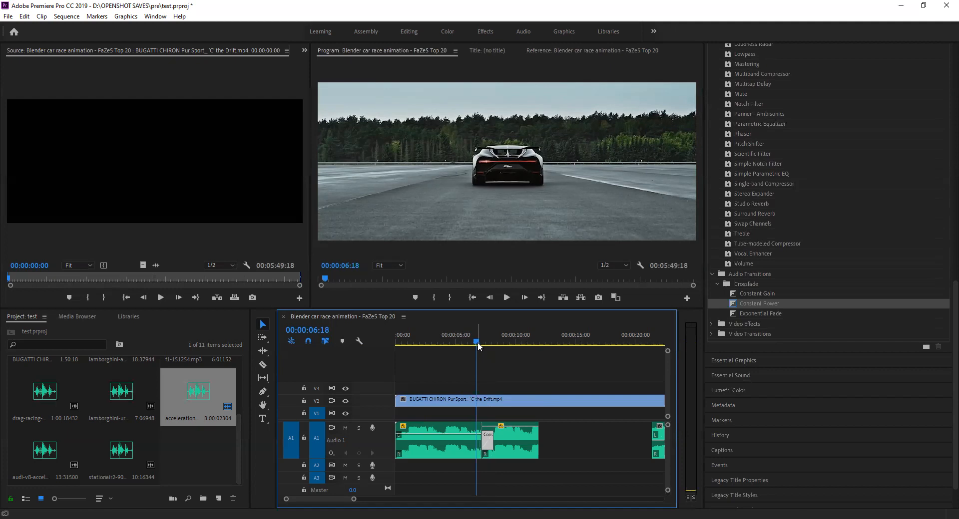
pyautogui.press('space')
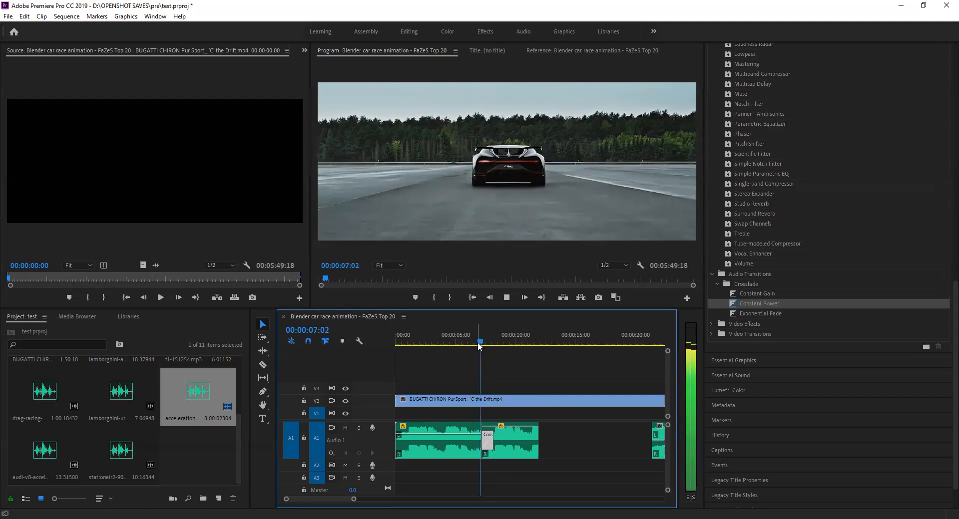
pyautogui.press('space')
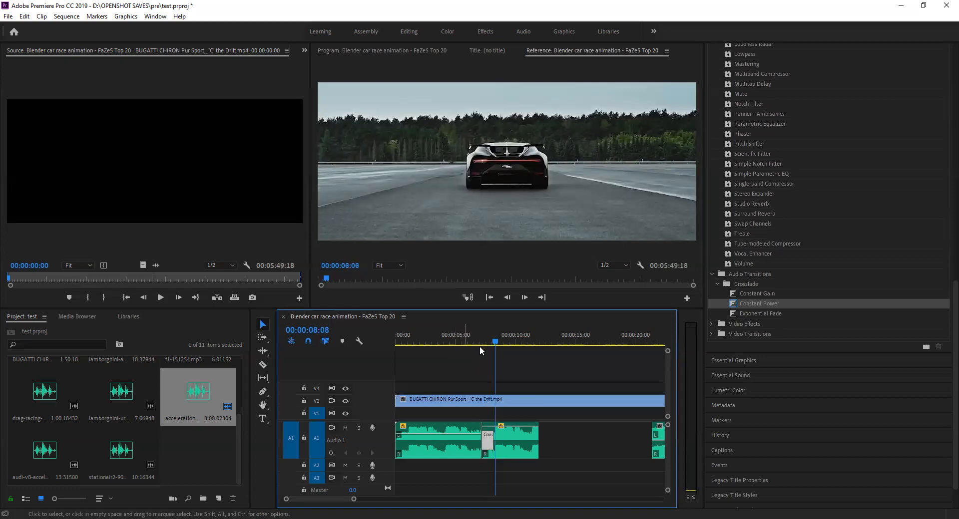
pyautogui.click(470, 334)
pyautogui.press('space')
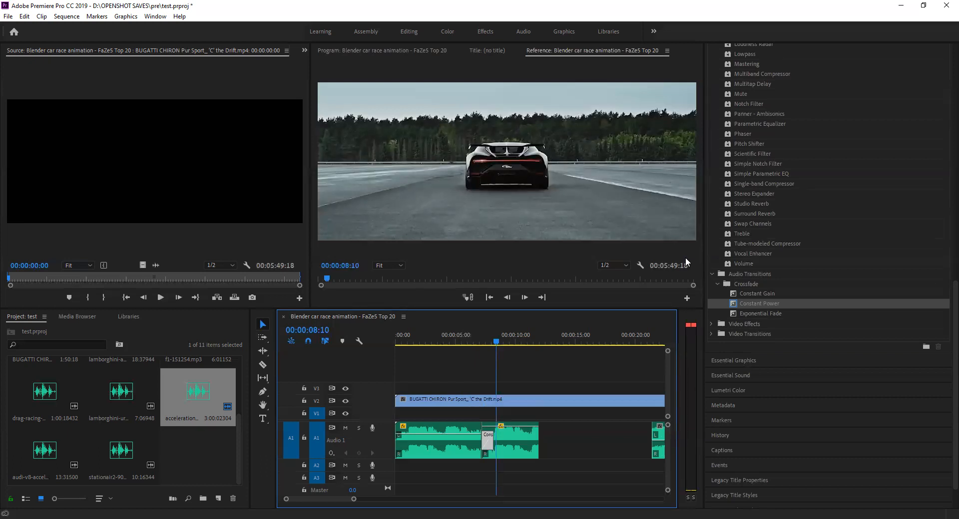
pyautogui.moveTo(495, 342); pyautogui.dragTo(392, 362)
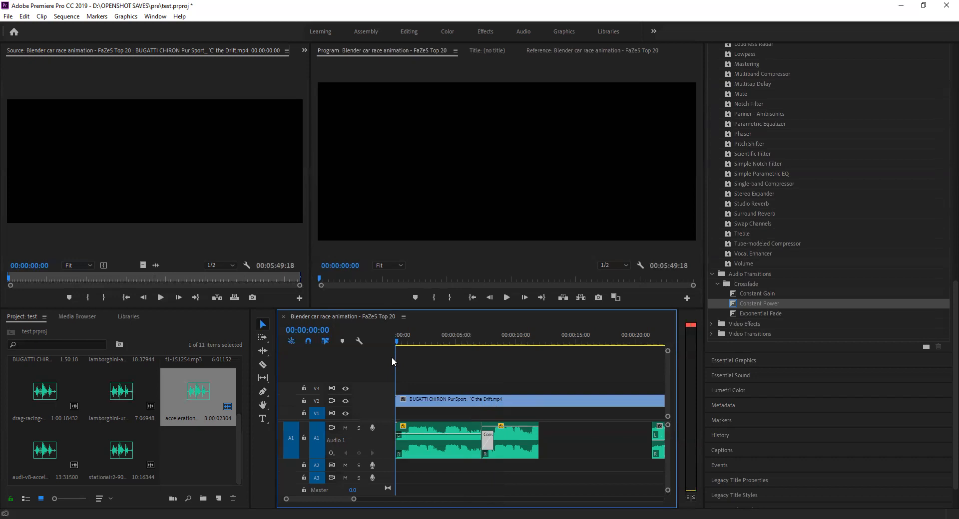
pyautogui.press('space')
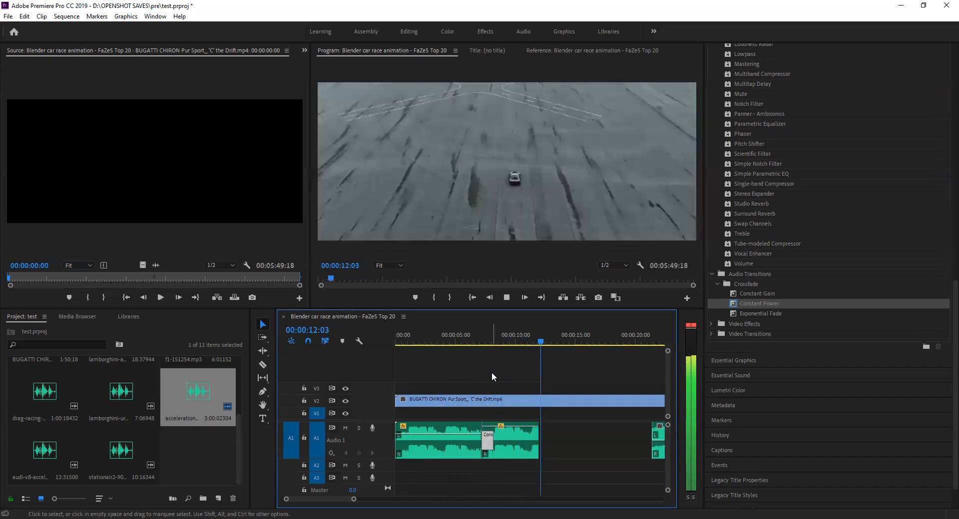
pyautogui.press('space')
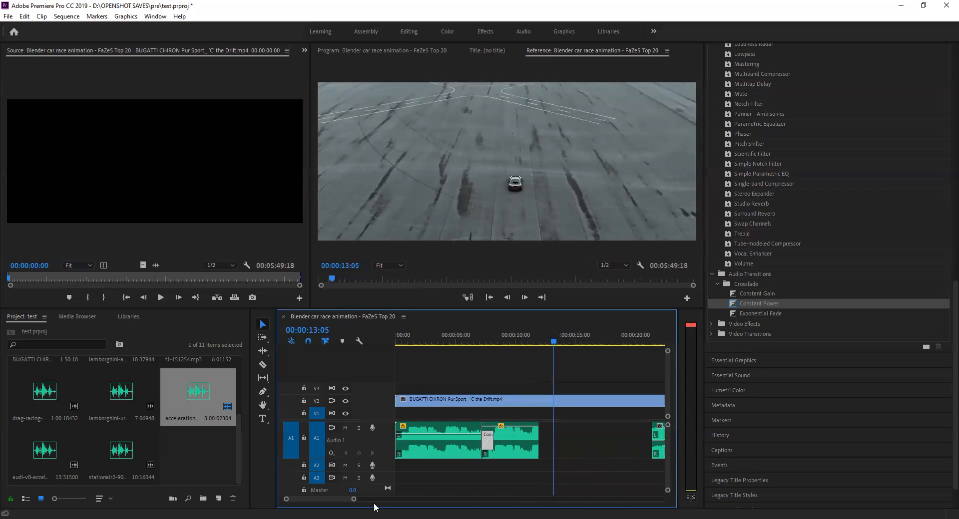
# Step: Play the long sound clip after the gap on Audio 1 against the picture and move its start to about 00:00:27:03
pyautogui.moveTo(353, 499); pyautogui.dragTo(355, 500)
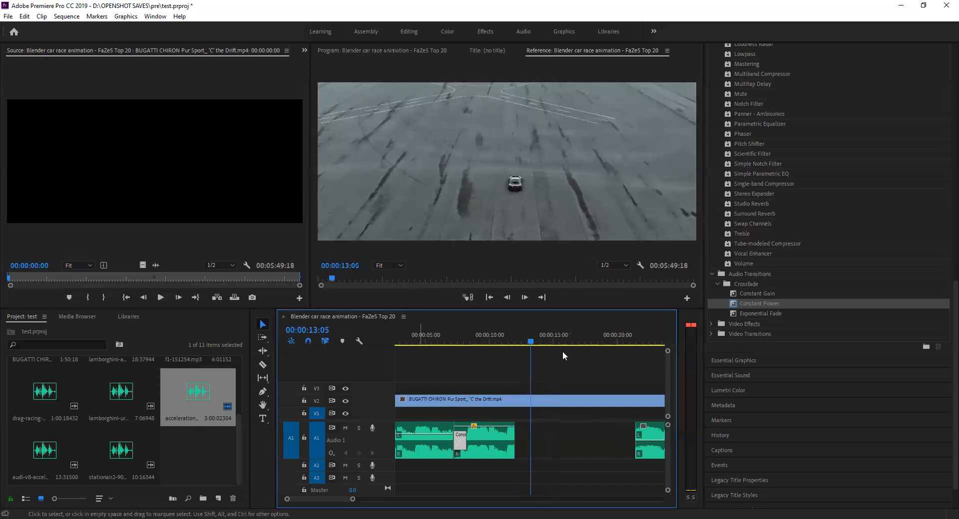
pyautogui.click(646, 431)
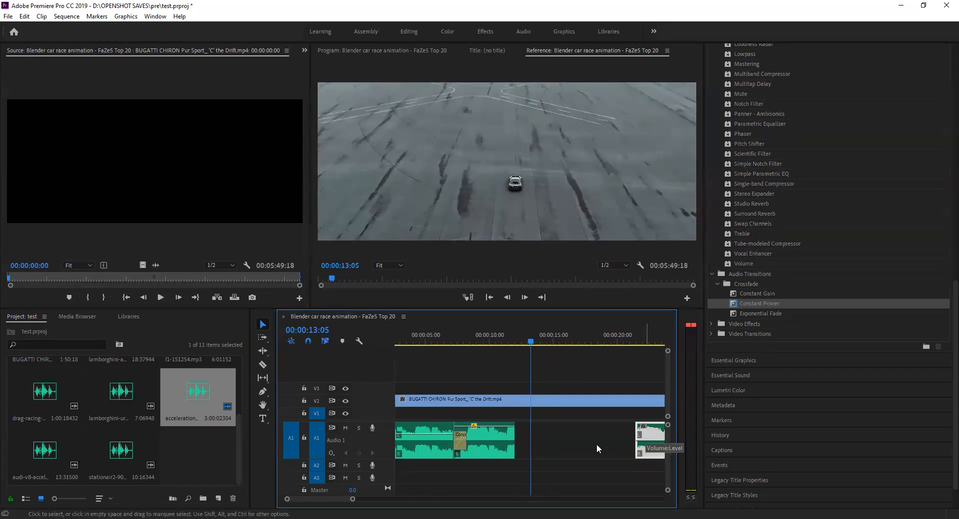
pyautogui.moveTo(351, 501); pyautogui.dragTo(391, 499)
pyautogui.moveTo(461, 344); pyautogui.dragTo(487, 354)
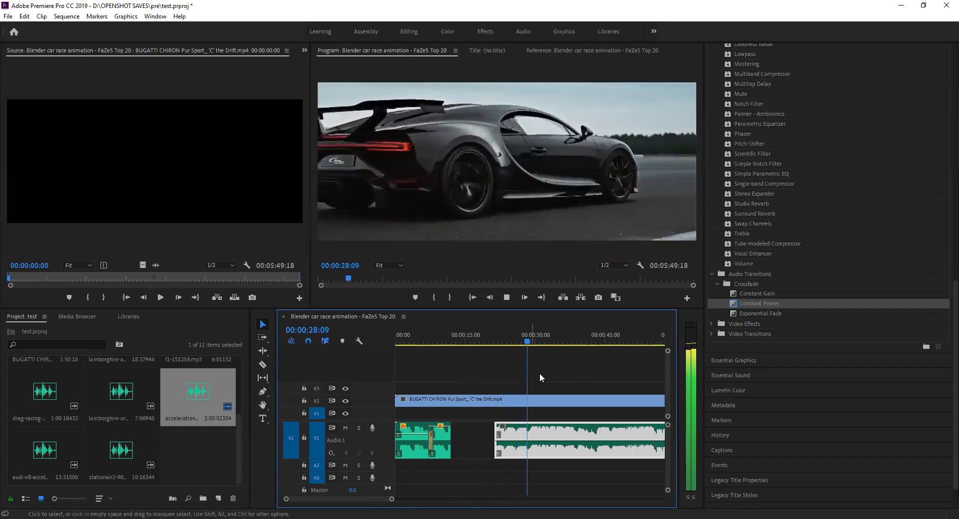
pyautogui.press('space')
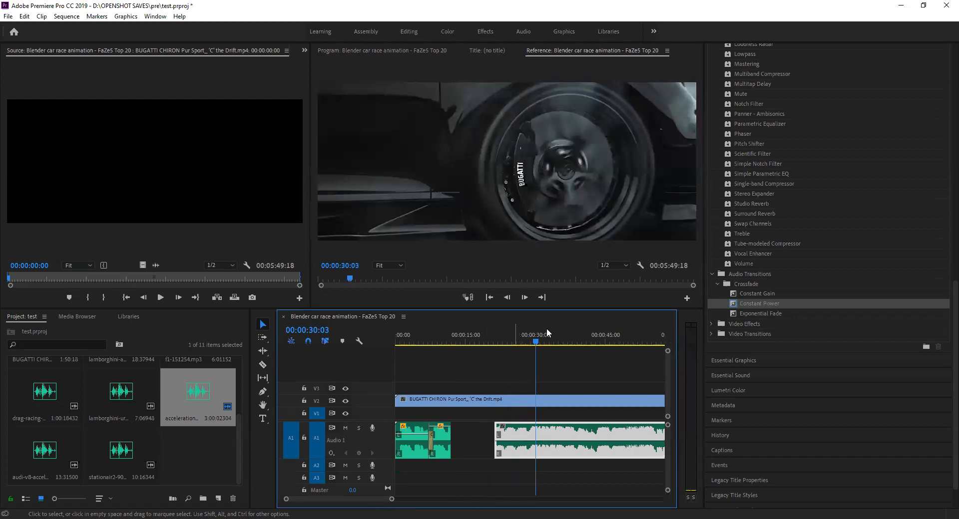
pyautogui.hotkey('ctrl', 'z')
pyautogui.moveTo(524, 341); pyautogui.dragTo(515, 336)
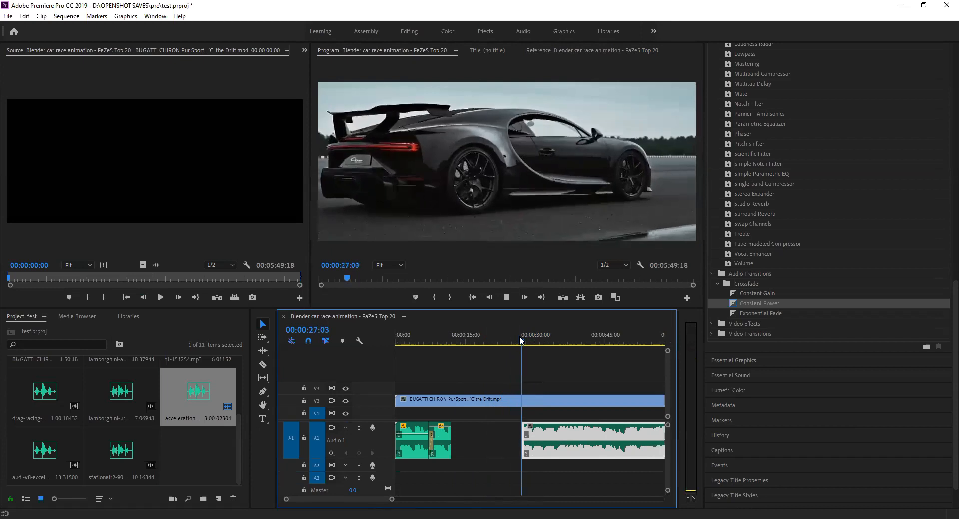
pyautogui.press('space')
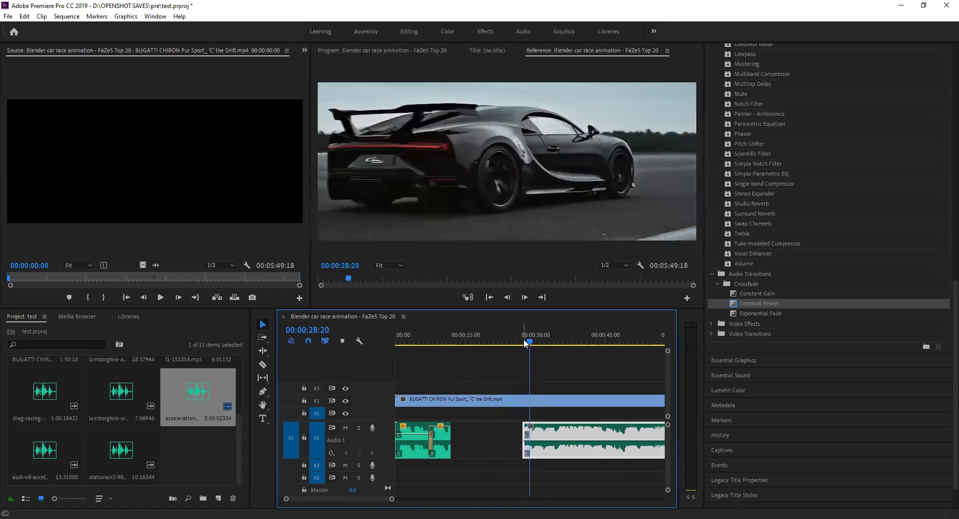
# Step: Find the matching moment frame by frame and move the long sound clip on Audio 1 to start at 00:00:28:05
pyautogui.moveTo(546, 440); pyautogui.dragTo(554, 440)
pyautogui.click(534, 345)
pyautogui.moveTo(534, 343); pyautogui.dragTo(530, 344)
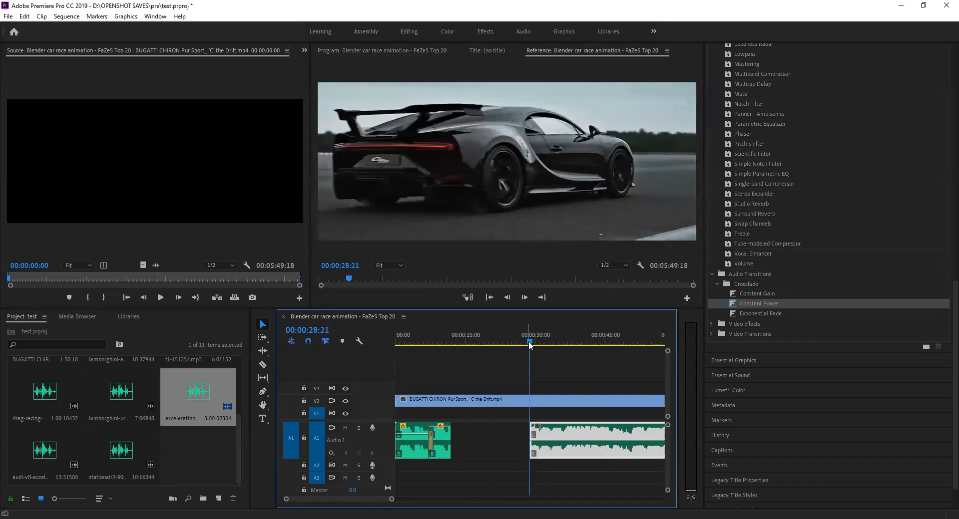
pyautogui.press('Left')
pyautogui.press('Left')
pyautogui.press('Left')
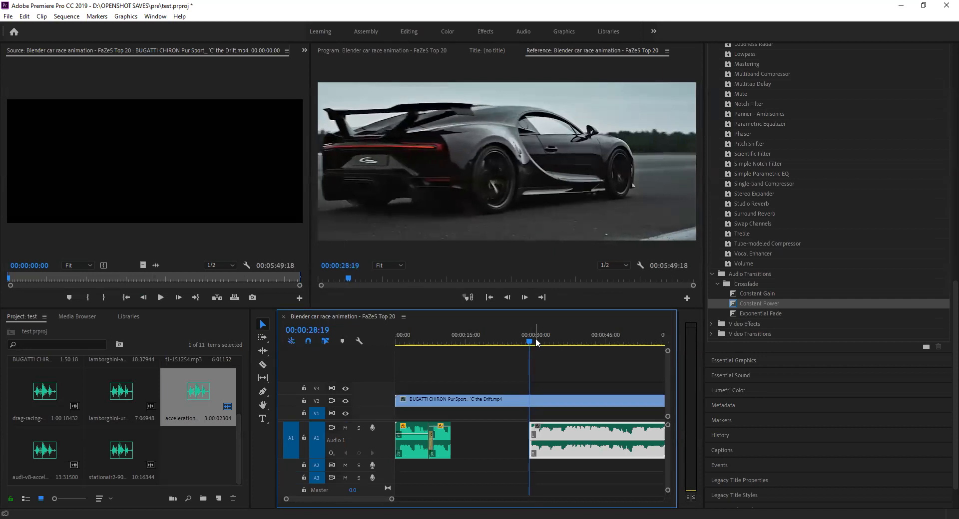
pyautogui.press('Left')
pyautogui.press('Left')
pyautogui.press('Left')
pyautogui.press('Left')
pyautogui.press('Left')
pyautogui.press('Left')
pyautogui.press('Left')
pyautogui.press('Left')
pyautogui.press('Left')
pyautogui.press('Left')
pyautogui.press('Left')
pyautogui.press('Left')
pyautogui.press('Left')
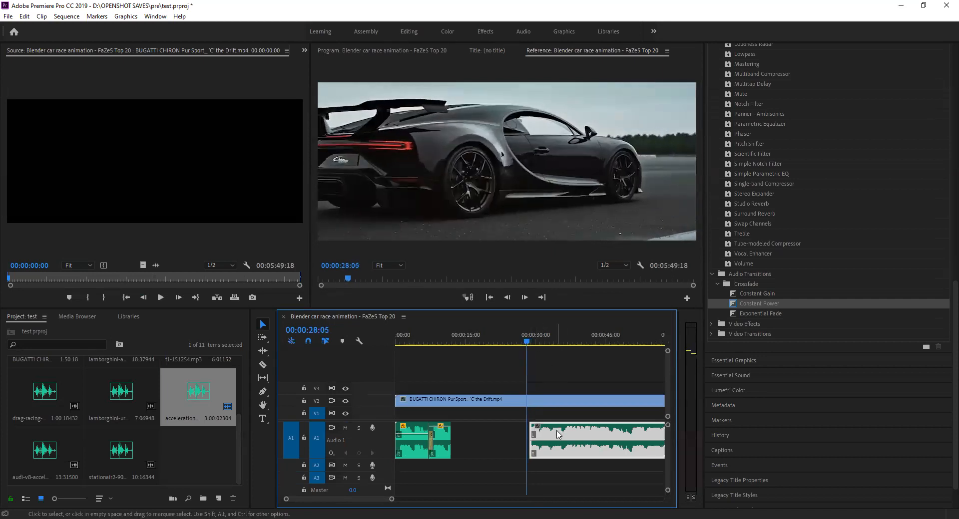
pyautogui.moveTo(554, 433); pyautogui.dragTo(550, 449)
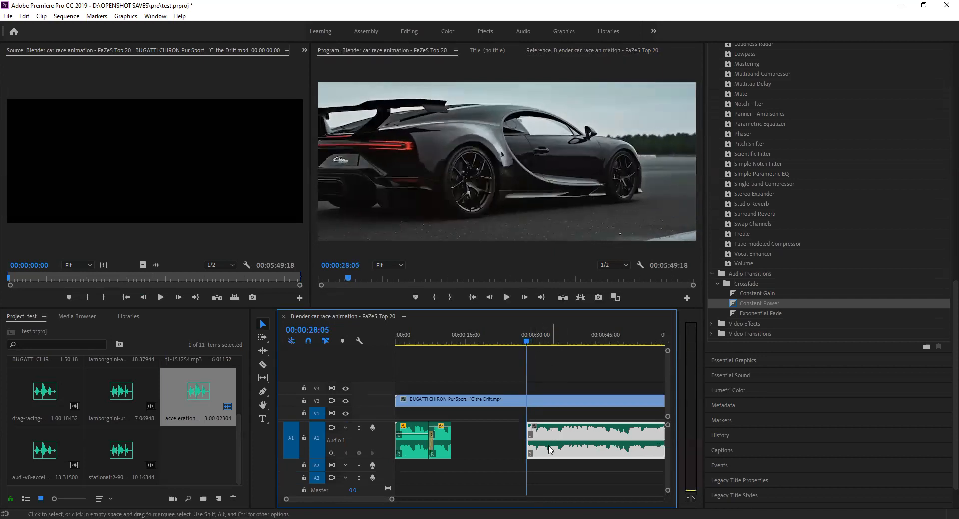
# Step: Raise the volume of the long sound clip after the gap on Audio 1 and replay it from its start to 00:00:37:02
pyautogui.press('space')
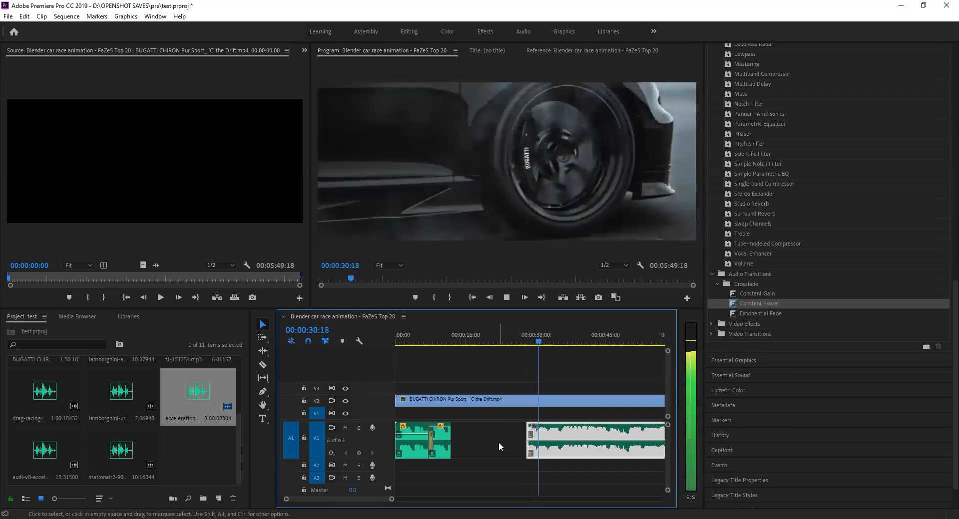
pyautogui.press('space')
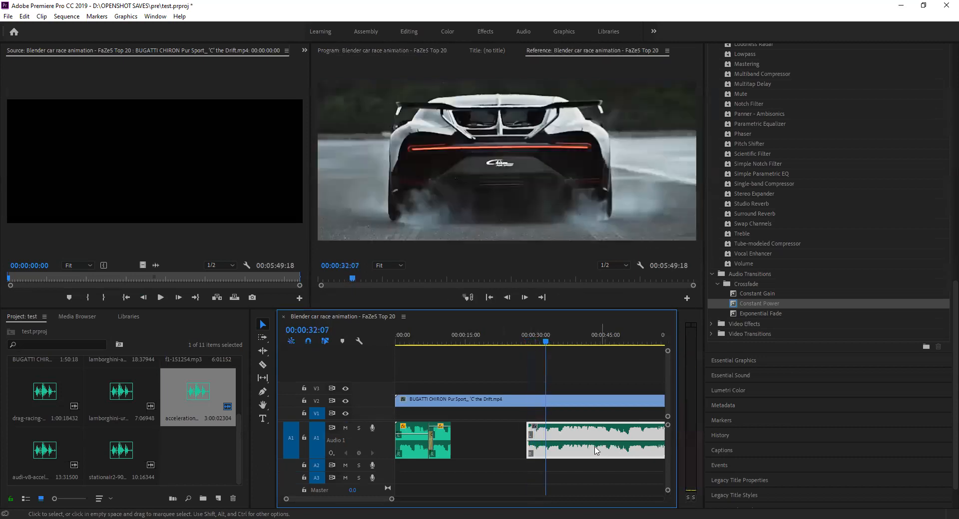
pyautogui.moveTo(583, 440); pyautogui.dragTo(574, 431)
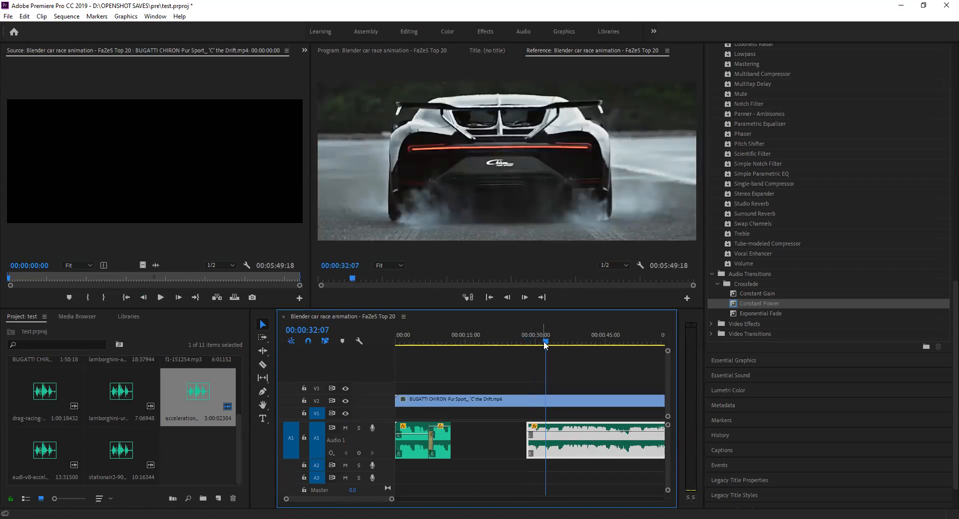
pyautogui.moveTo(544, 343); pyautogui.dragTo(521, 339)
pyautogui.press('space')
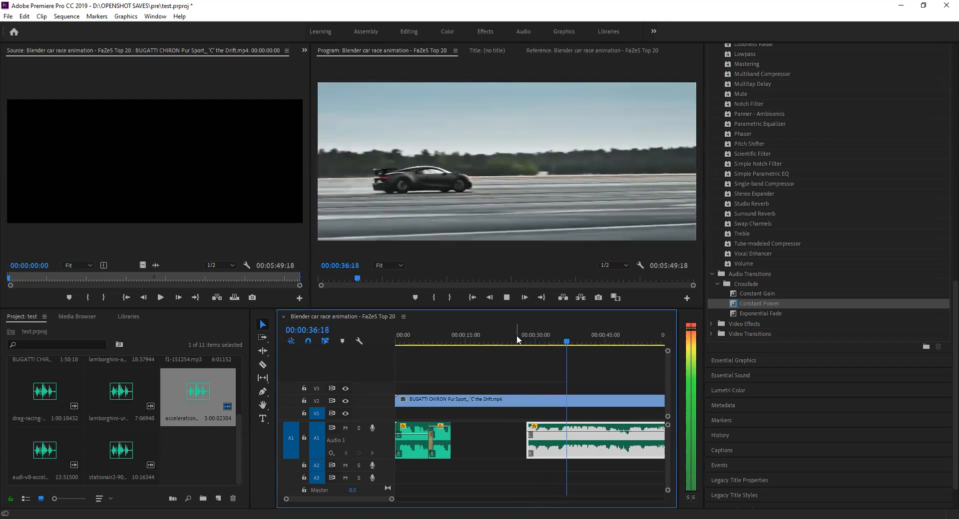
pyautogui.press('space')
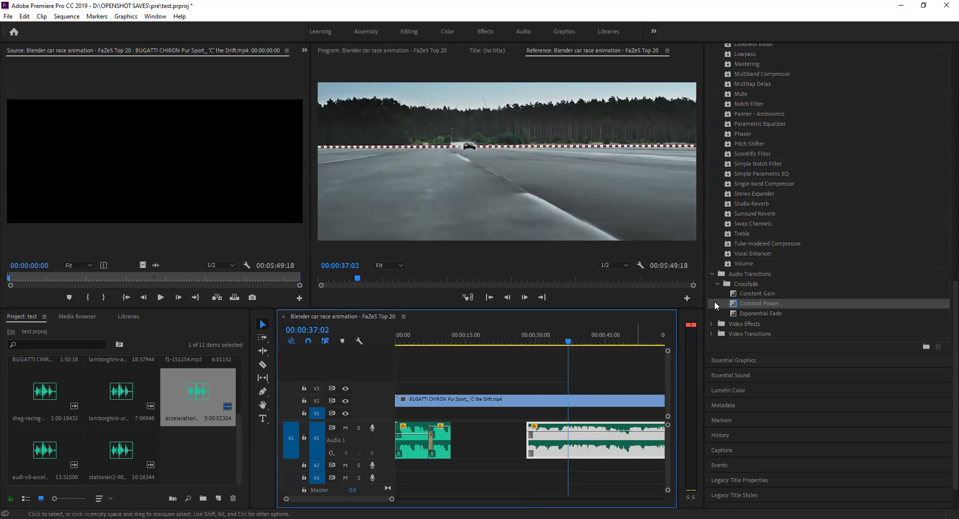
# Step: Try to apply the Constant Power and Constant Gain crossfades to the uncut long sound clip on Audio 1
pyautogui.click(761, 304)
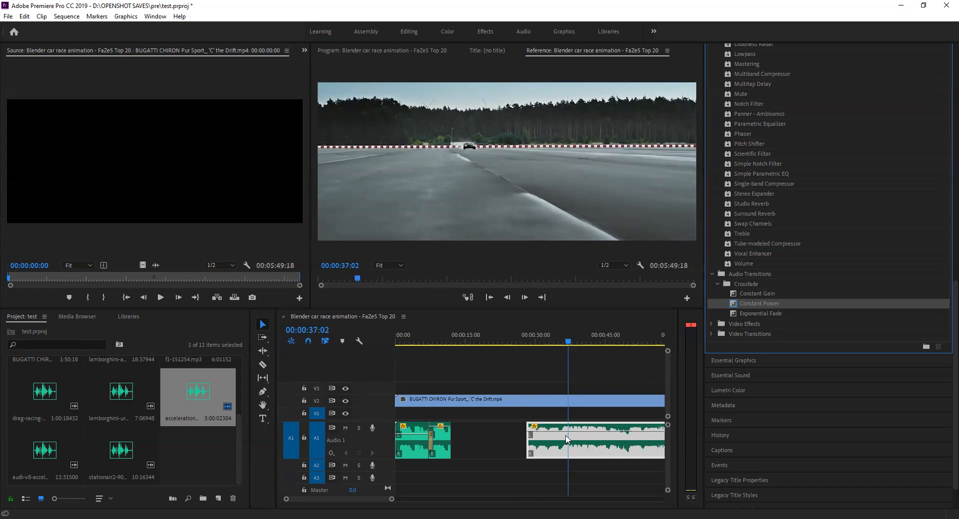
pyautogui.scroll(-1, 591, 408)
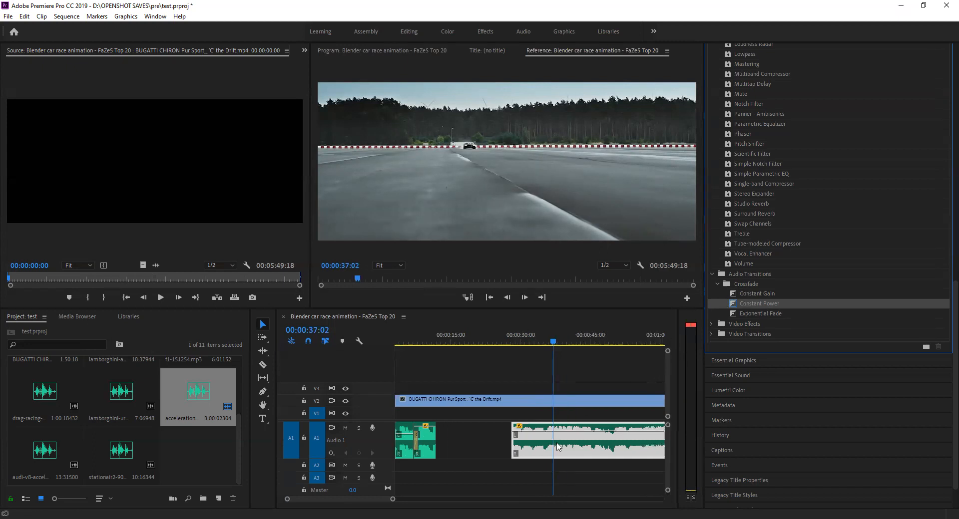
pyautogui.click(547, 441)
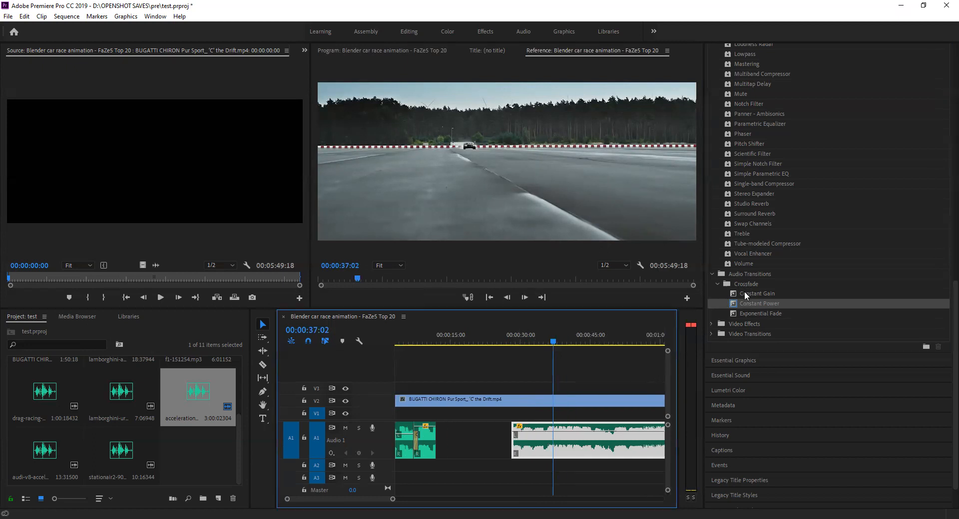
pyautogui.moveTo(741, 303); pyautogui.dragTo(532, 423)
pyautogui.click(756, 302)
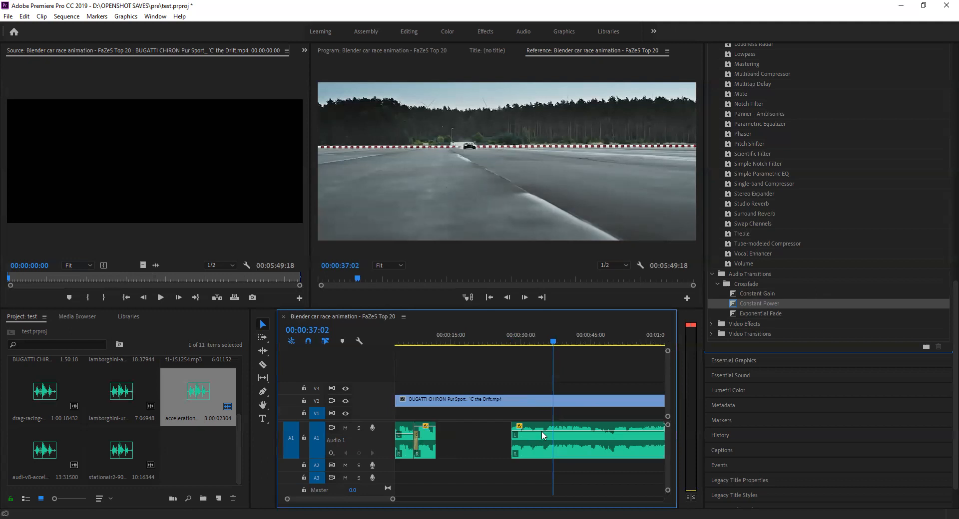
pyautogui.moveTo(742, 293); pyautogui.dragTo(562, 434)
pyautogui.click(472, 442)
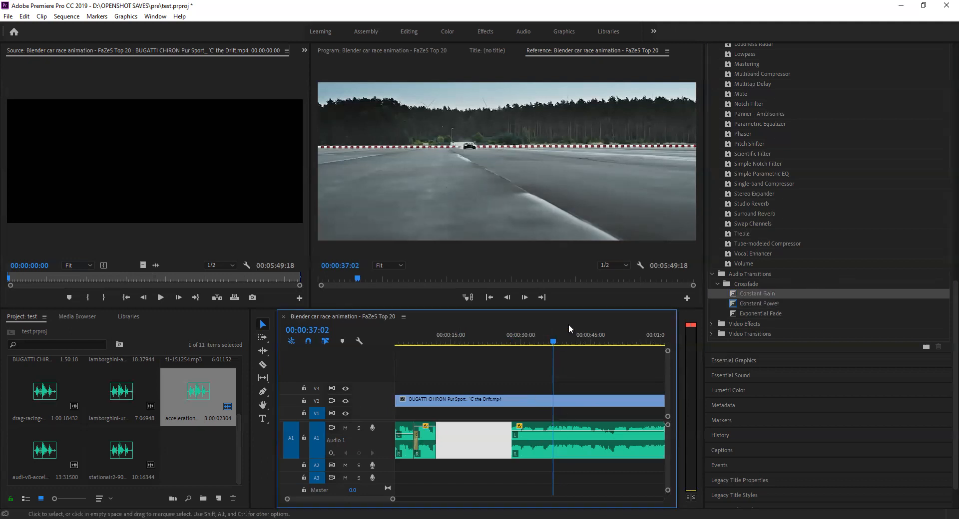
pyautogui.click(551, 342)
pyautogui.moveTo(551, 343); pyautogui.dragTo(503, 346)
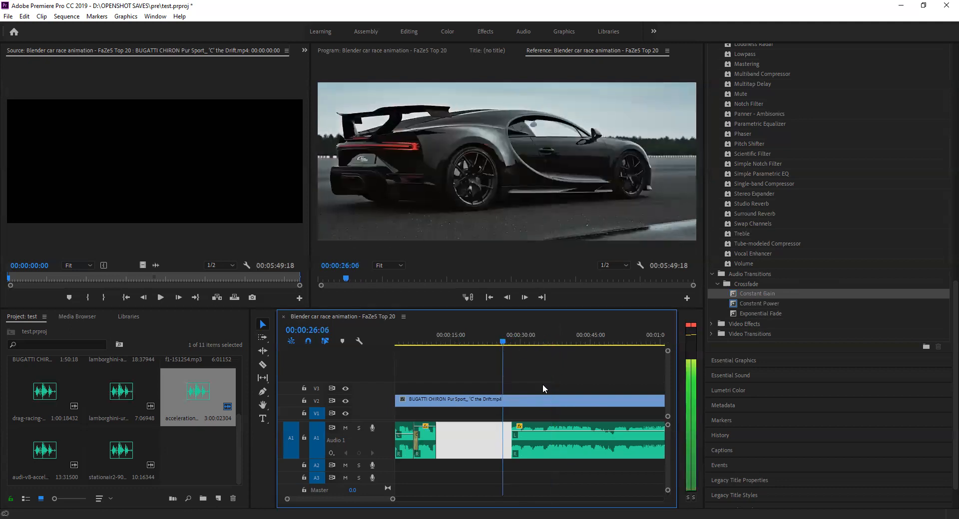
pyautogui.click(555, 415)
pyautogui.click(758, 304)
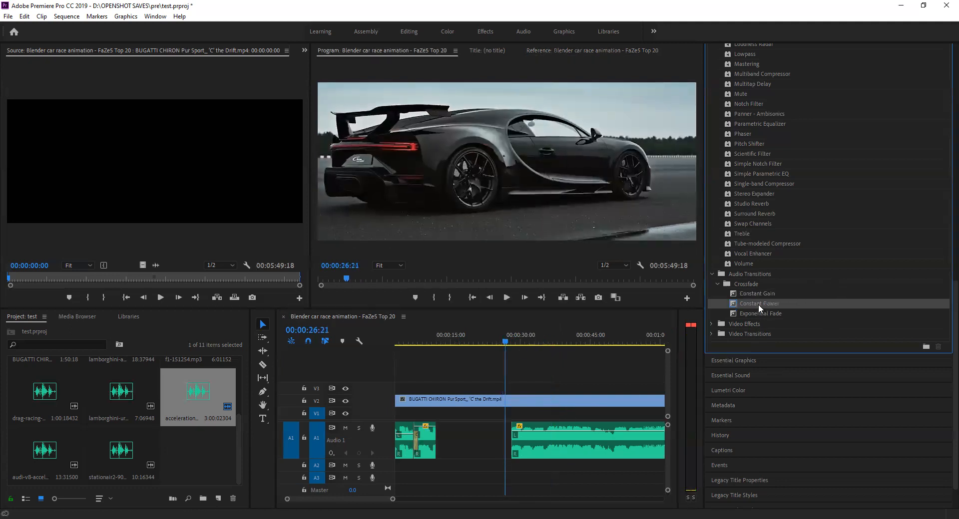
pyautogui.moveTo(595, 420); pyautogui.dragTo(591, 434)
pyautogui.click(591, 434)
# Step: Split the long sound clip on Audio 1 at 00:00:33:20 and apply the Constant Power crossfade at the cut
pyautogui.moveTo(504, 342); pyautogui.dragTo(537, 341)
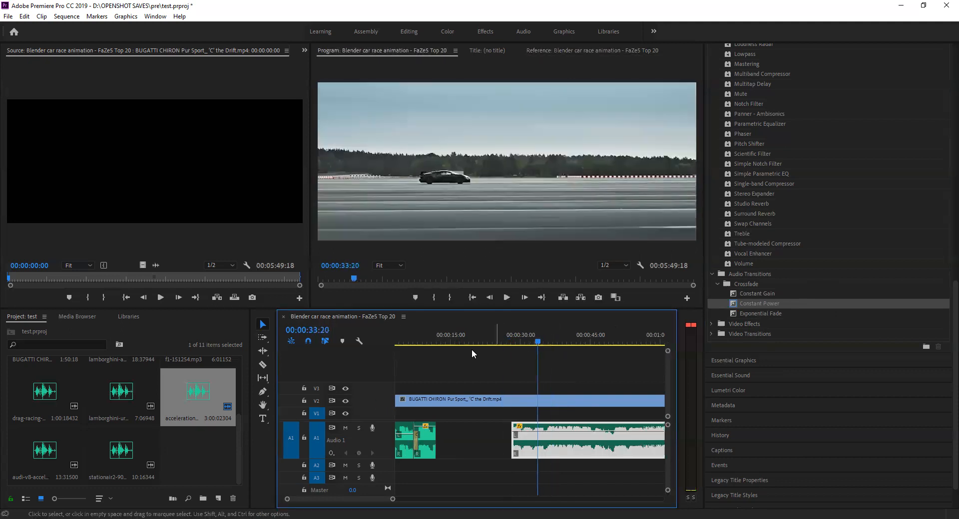
pyautogui.click(260, 367)
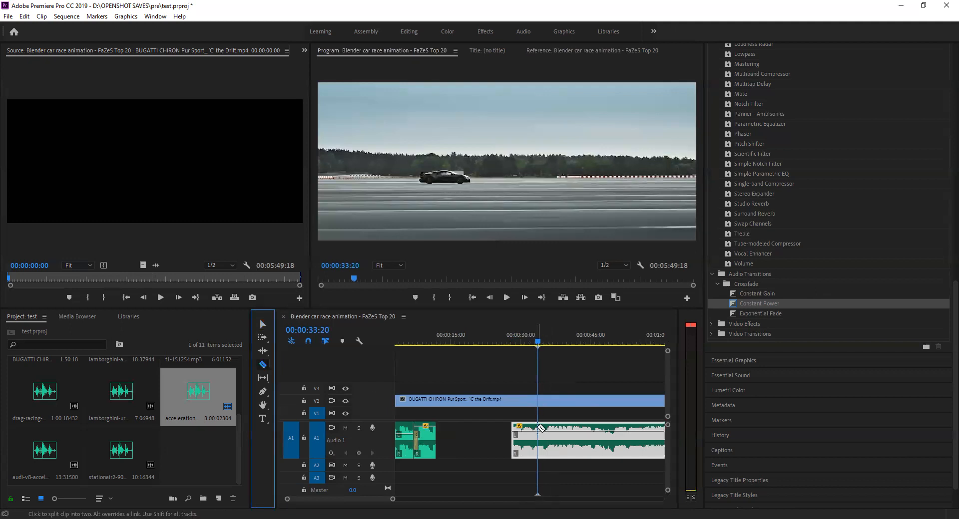
pyautogui.click(538, 435)
pyautogui.click(772, 304)
pyautogui.moveTo(555, 420); pyautogui.dragTo(535, 442)
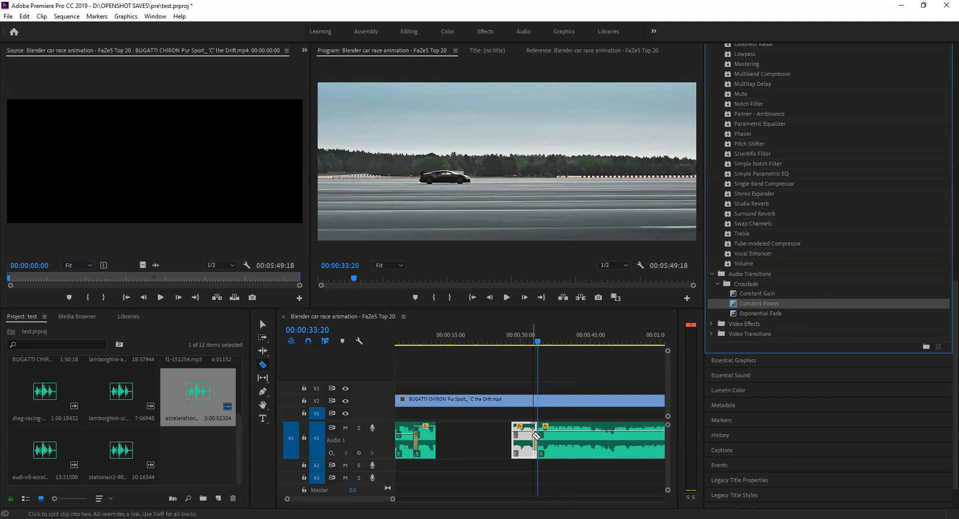
# Step: Lengthen the Constant Power crossfade at the 00:00:33:20 cut so it reaches back to the start of the long sound clip
pyautogui.click(264, 325)
pyautogui.click(530, 441)
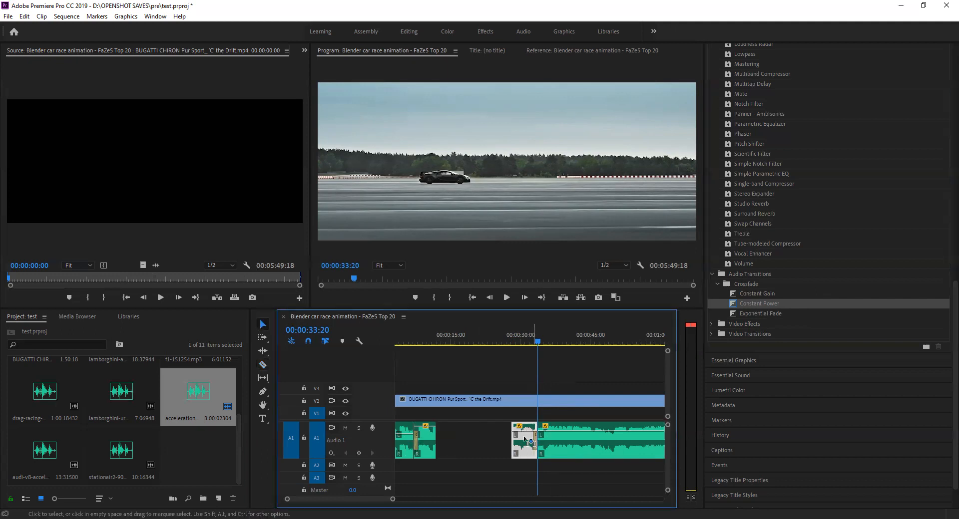
pyautogui.click(659, 414)
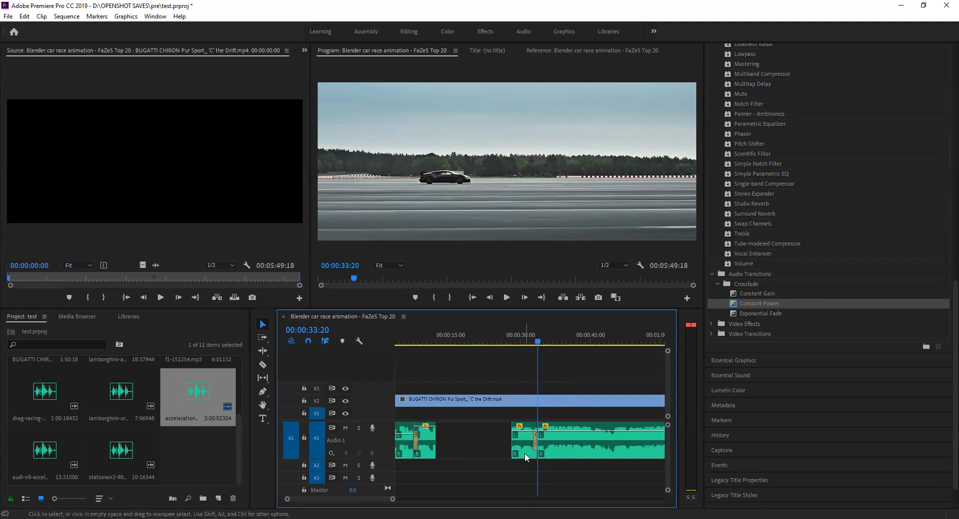
pyautogui.click(532, 442)
pyautogui.click(536, 445)
pyautogui.moveTo(392, 500); pyautogui.dragTo(359, 500)
pyautogui.click(523, 445)
pyautogui.moveTo(509, 438); pyautogui.dragTo(476, 454)
pyautogui.moveTo(358, 500); pyautogui.dragTo(402, 503)
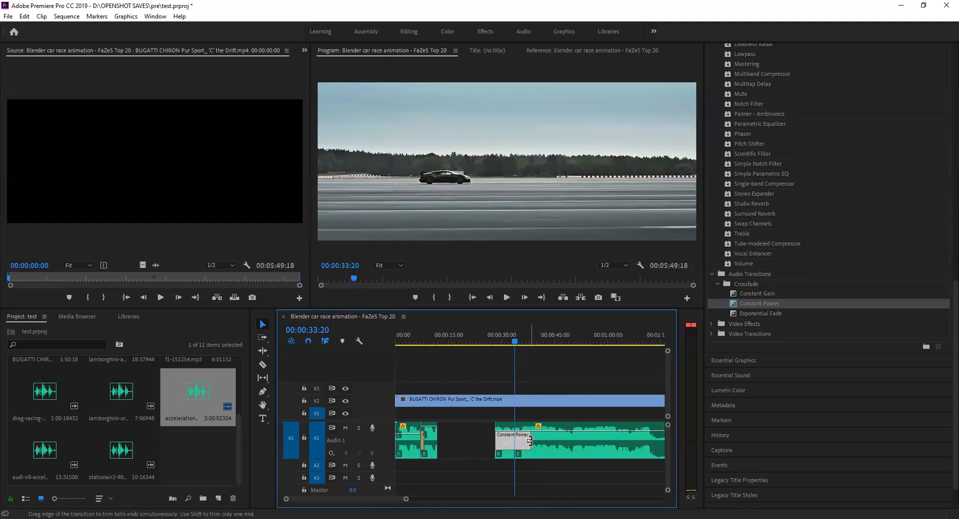
pyautogui.moveTo(531, 441)
pyautogui.mouseDown()
pyautogui.moveTo(574, 444)
pyautogui.moveTo(535, 443)
pyautogui.mouseUp()
# Step: Play through the lengthened crossfade and raise the volume of the sound segment after the 00:00:33:20 cut
pyautogui.moveTo(513, 338); pyautogui.dragTo(483, 329)
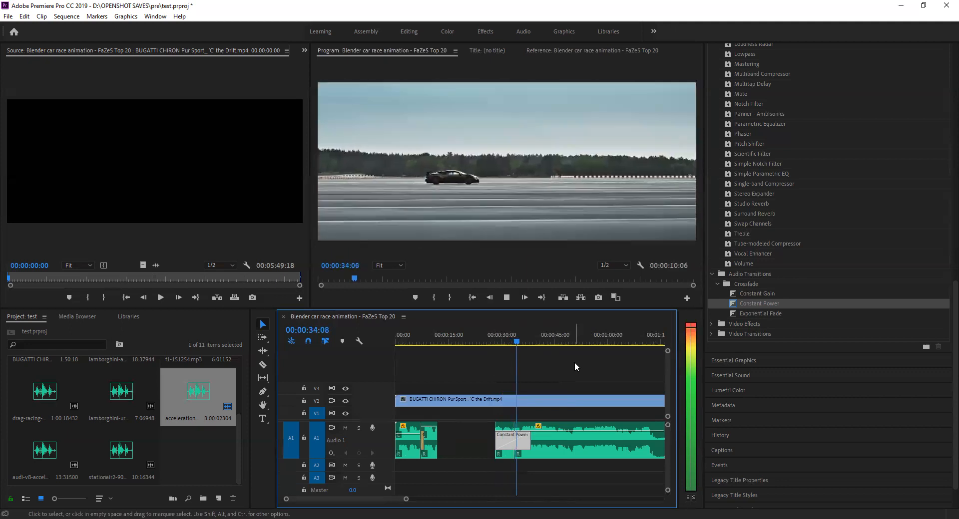
pyautogui.press('space')
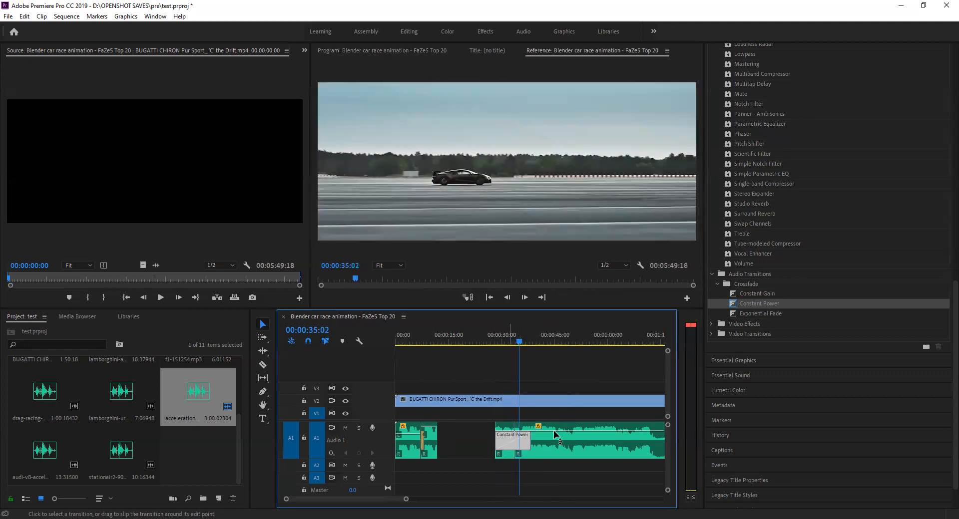
pyautogui.moveTo(561, 429); pyautogui.dragTo(561, 426)
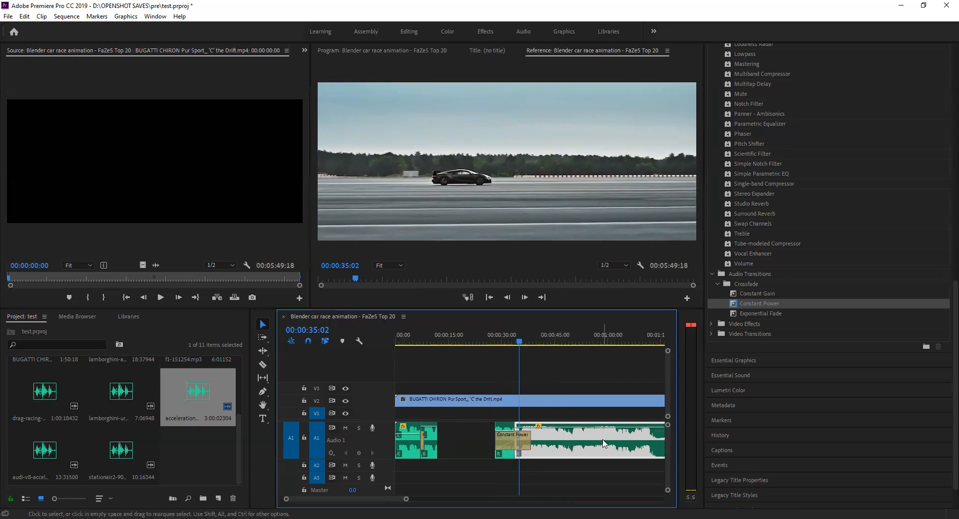
# Step: Replay the louder segment and the lengthened crossfade from about 00:00:29:18 to check the sound against the drift shots
pyautogui.press('space')
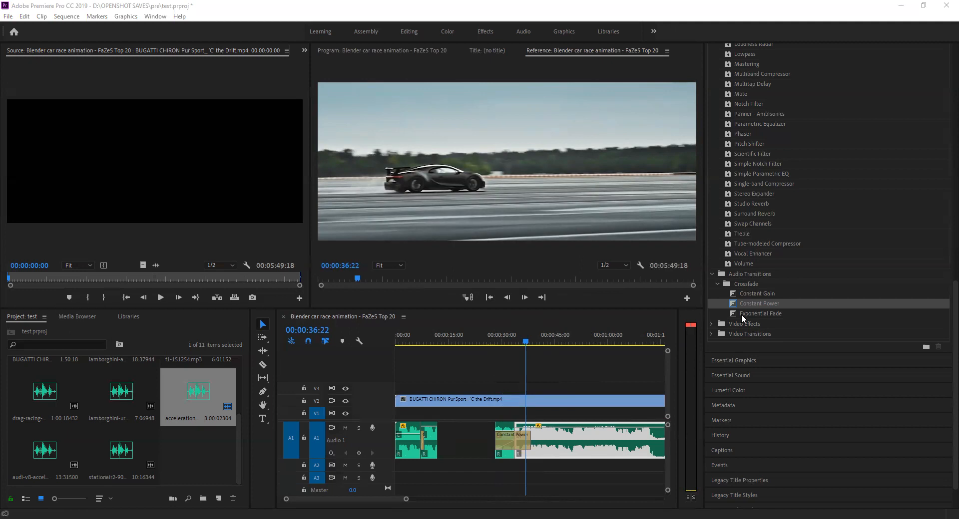
pyautogui.click(525, 366)
pyautogui.click(502, 334)
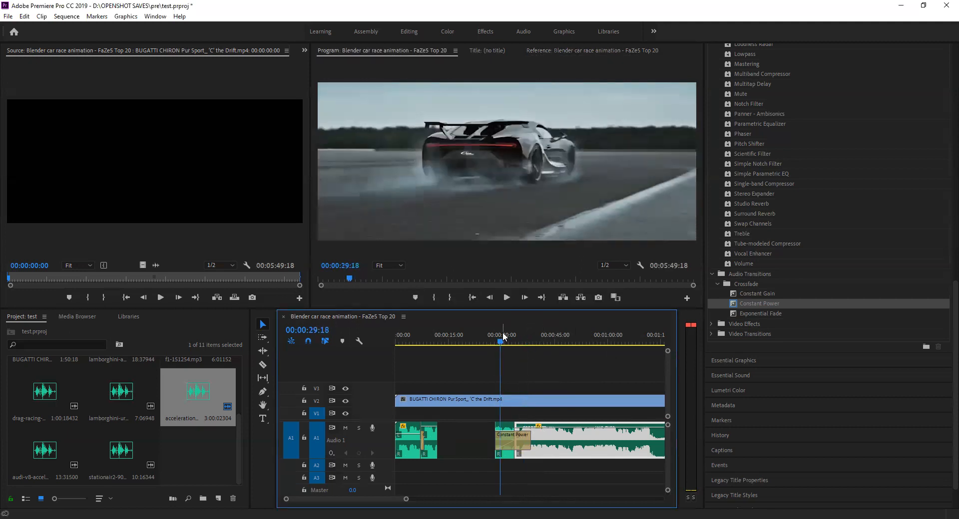
pyautogui.press('space')
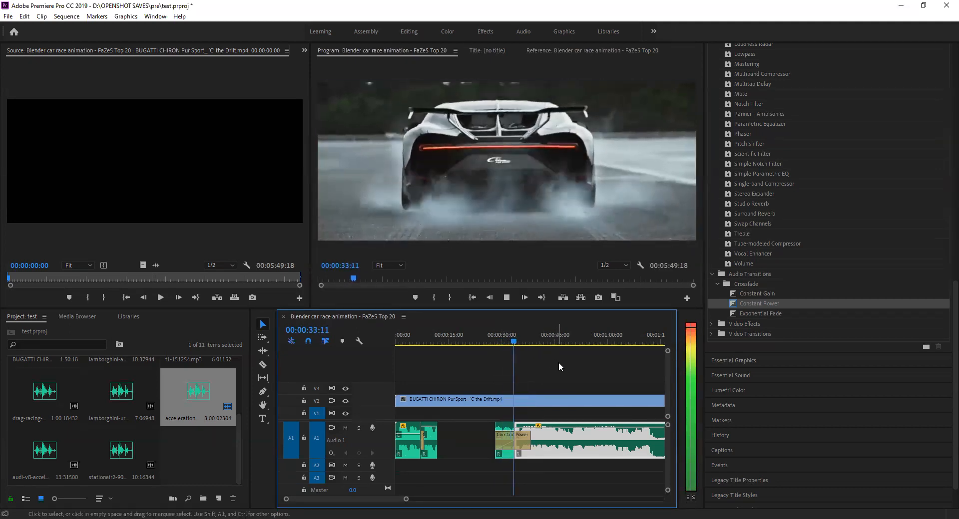
pyautogui.press('space')
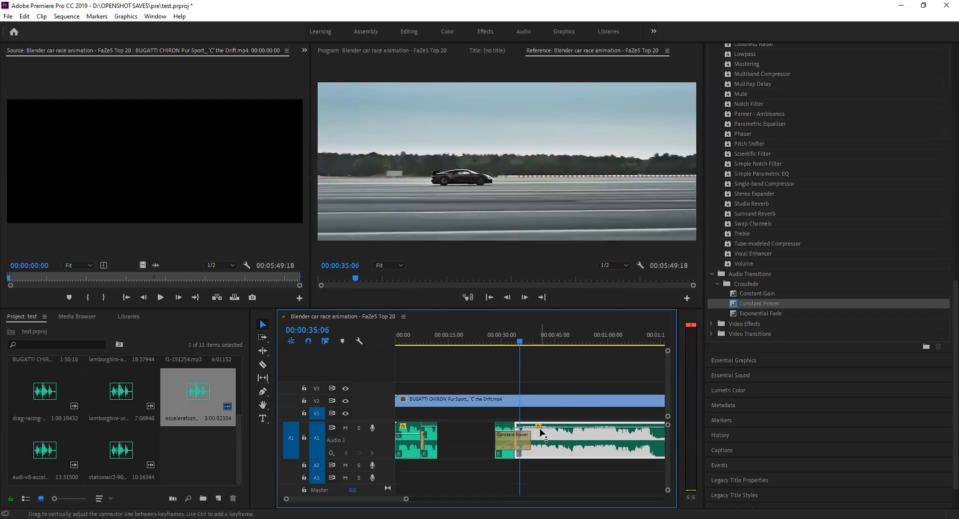
# Step: Split the sound segment after the crossfade on Audio 1 at 00:00:37:02
pyautogui.click(262, 365)
pyautogui.moveTo(520, 341); pyautogui.dragTo(527, 340)
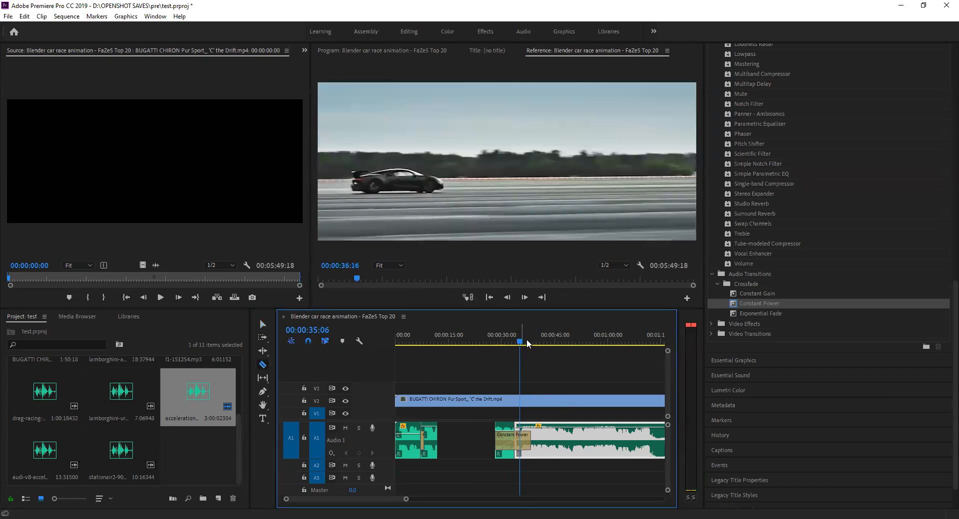
pyautogui.click(530, 428)
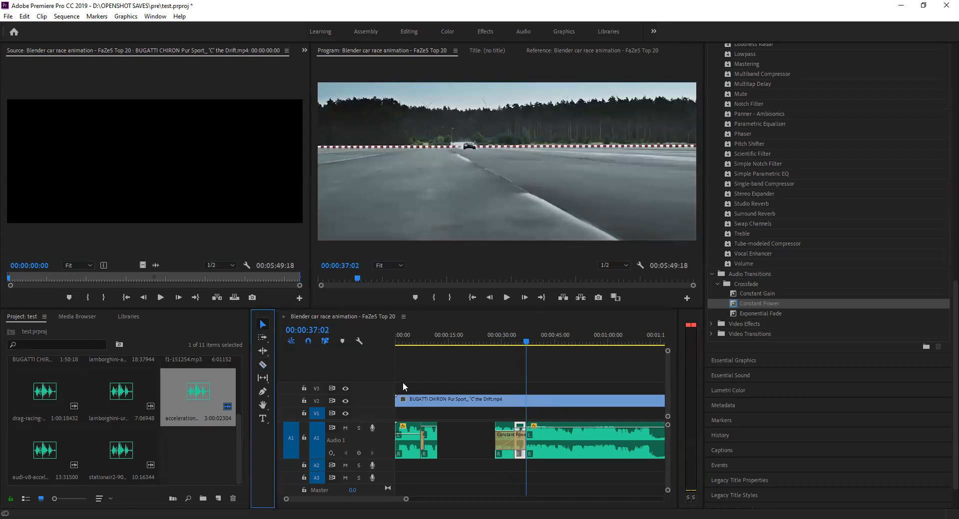
pyautogui.click(522, 430)
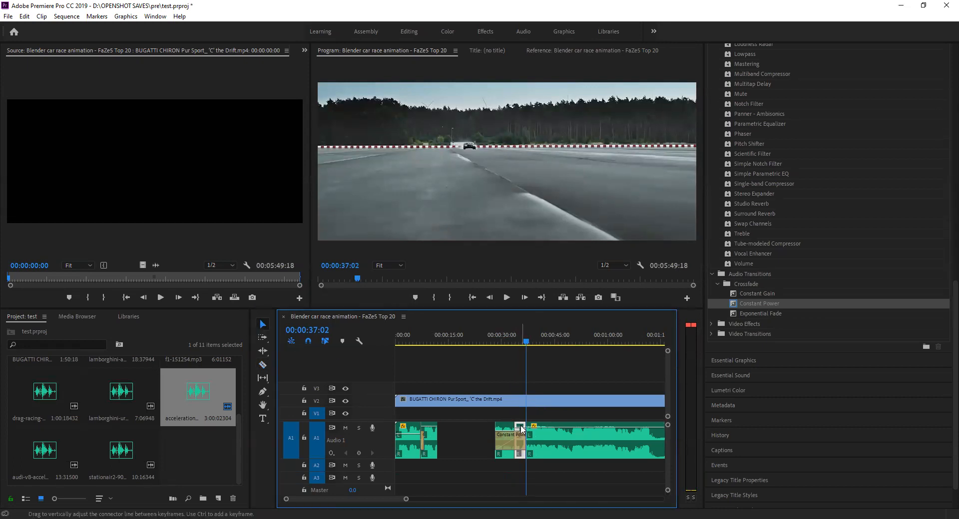
pyautogui.rightClick(522, 430)
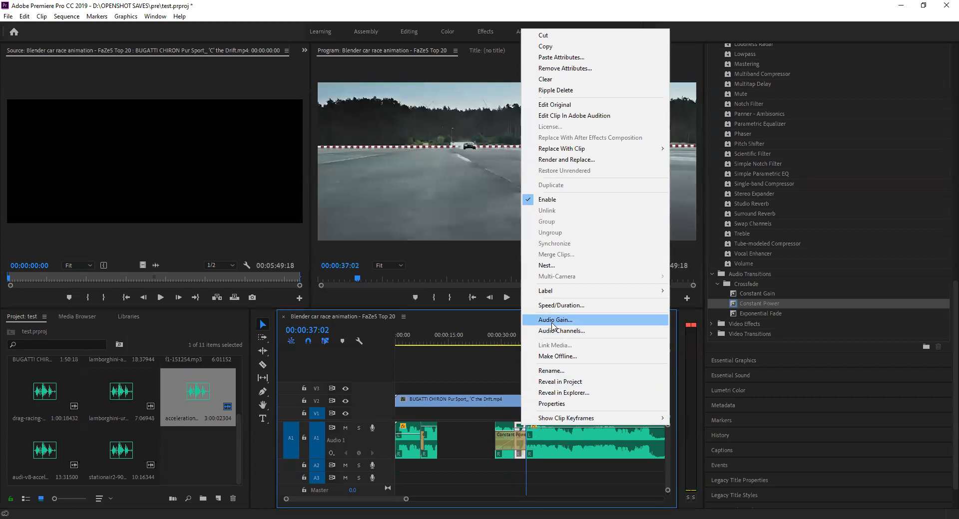
pyautogui.click(562, 331)
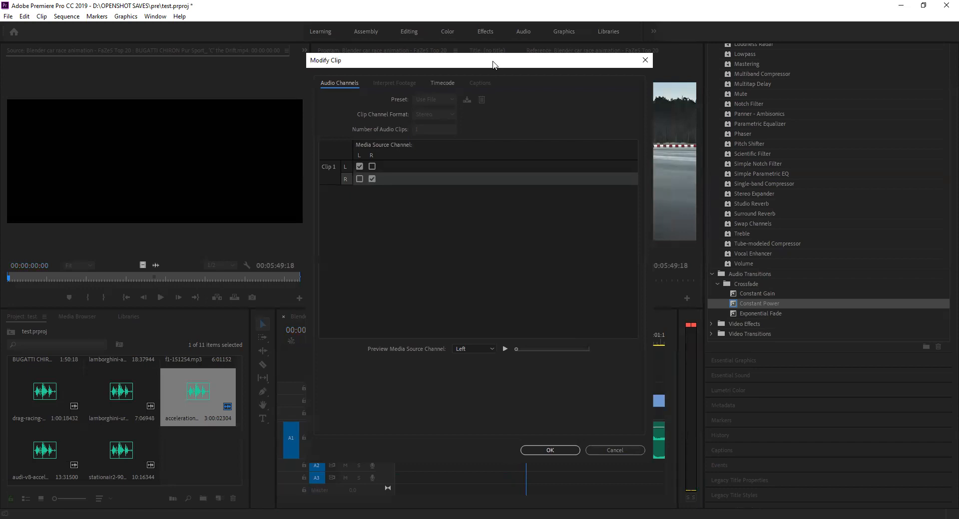
pyautogui.moveTo(493, 64); pyautogui.dragTo(182, 98)
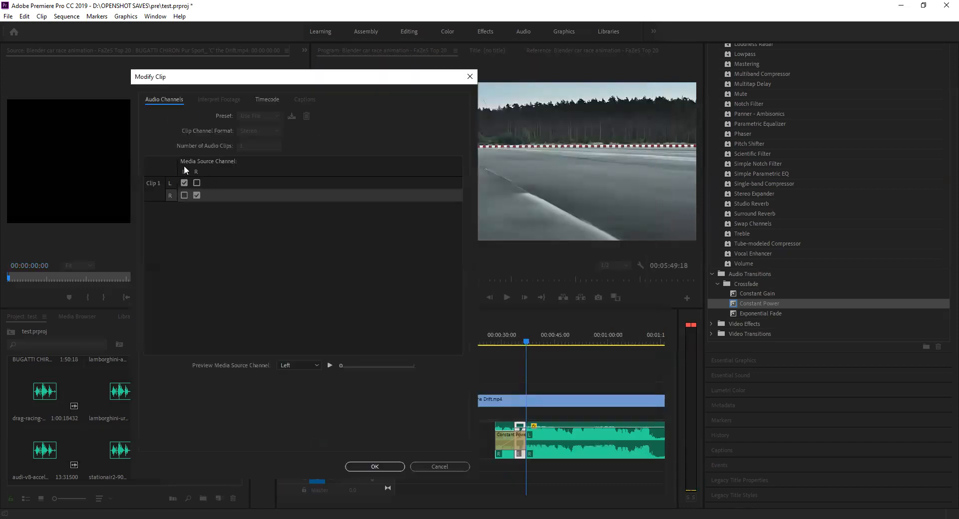
pyautogui.click(184, 183)
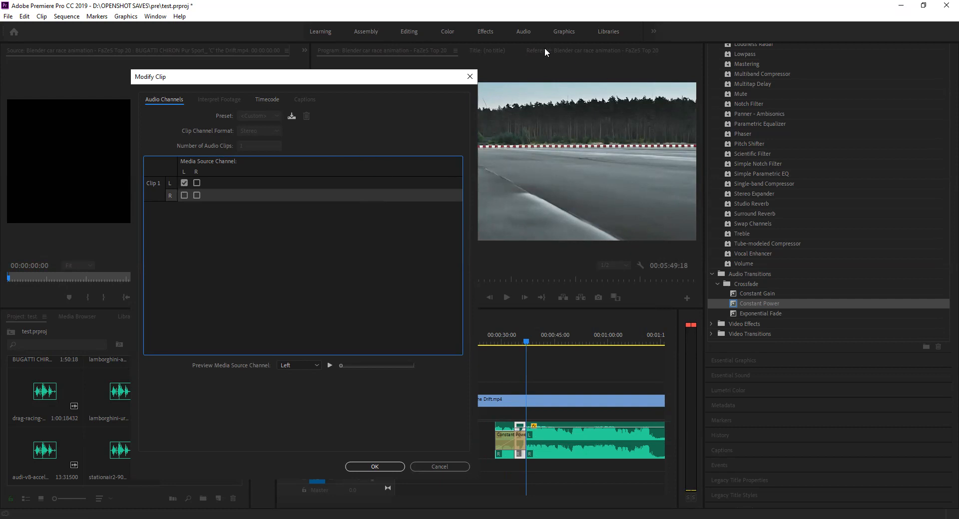
pyautogui.click(470, 77)
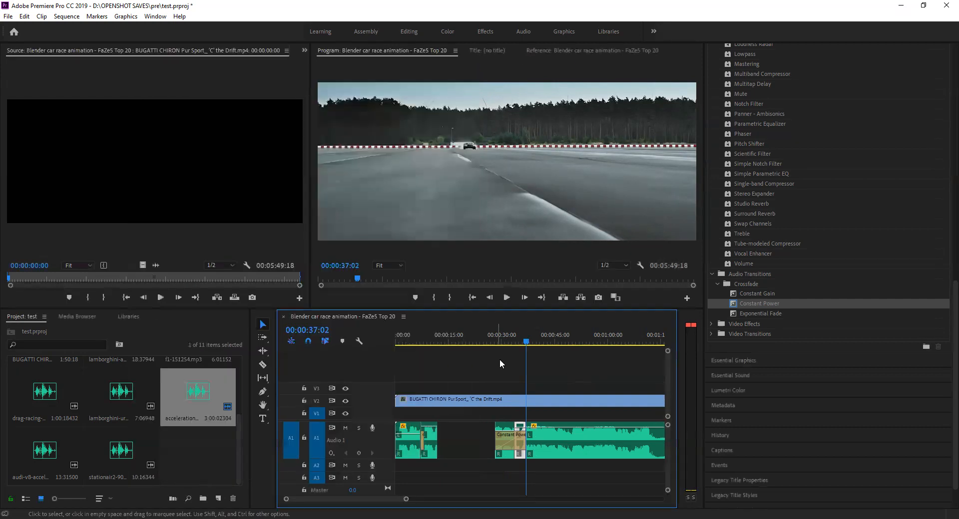
# Step: Replay the crossfade and the short segment, continuing past the 00:00:37:02 cut to about 00:00:43:02
pyautogui.moveTo(519, 342); pyautogui.dragTo(510, 341)
pyautogui.press('space')
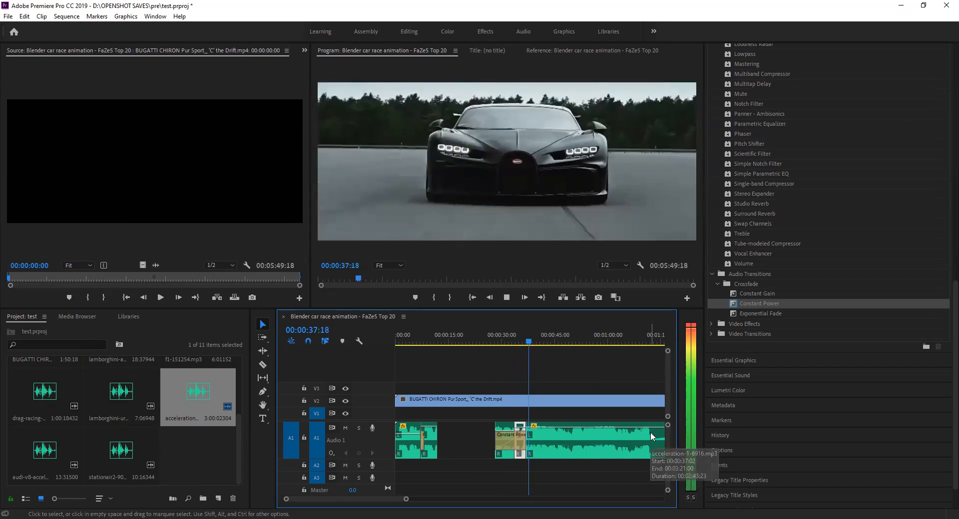
pyautogui.press('space')
pyautogui.moveTo(531, 341); pyautogui.dragTo(499, 332)
pyautogui.press('space')
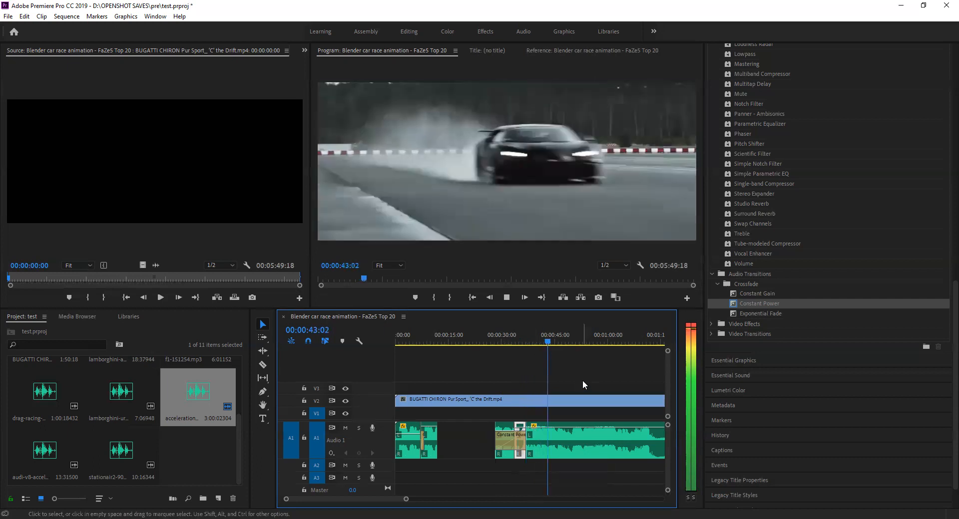
# Step: Stop playback and turn off the left source channel of the long sound segment after the 00:00:37:02 cut
pyautogui.press('space')
pyautogui.click(539, 433)
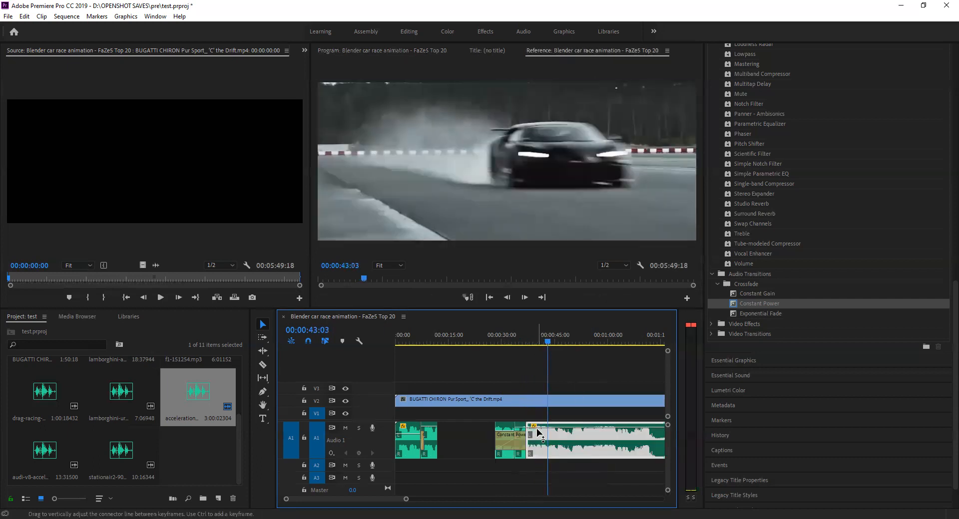
pyautogui.rightClick(538, 432)
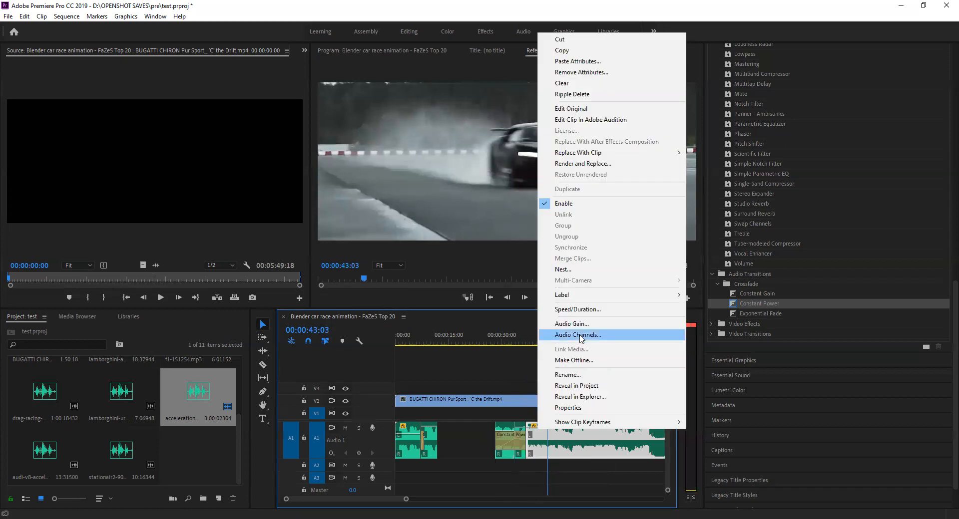
pyautogui.click(579, 336)
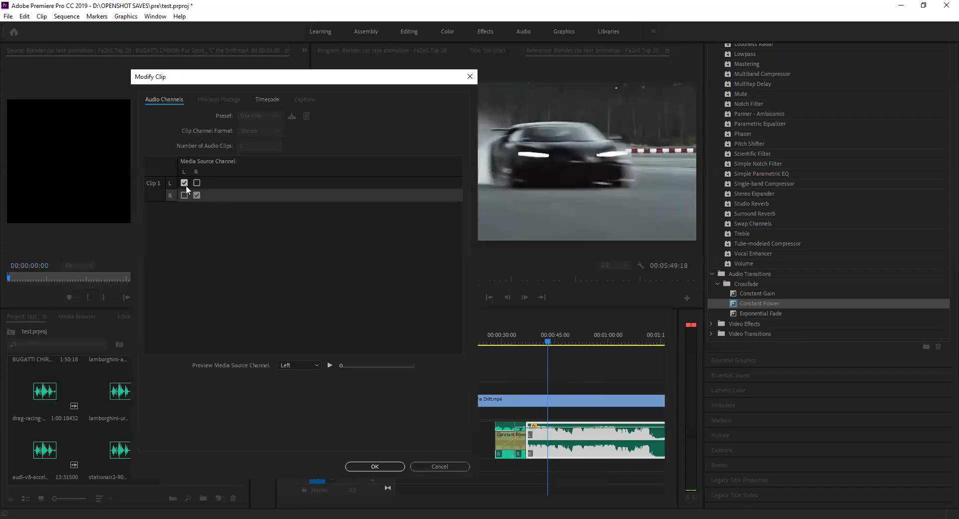
pyautogui.click(185, 183)
pyautogui.click(387, 468)
# Step: Turn off the right source channel of the short sound segment before the 00:00:37:02 cut, keeping only the left
pyautogui.rightClick(519, 428)
pyautogui.click(521, 452)
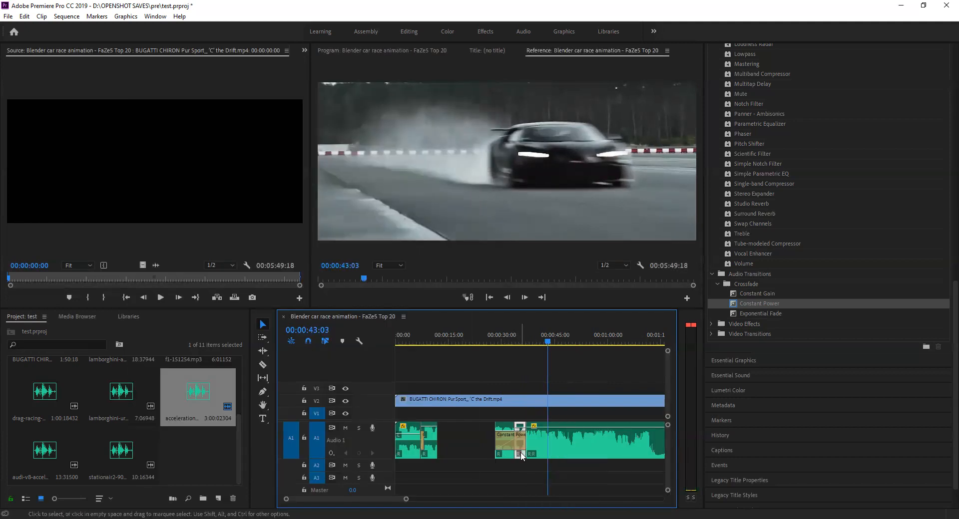
pyautogui.rightClick(520, 453)
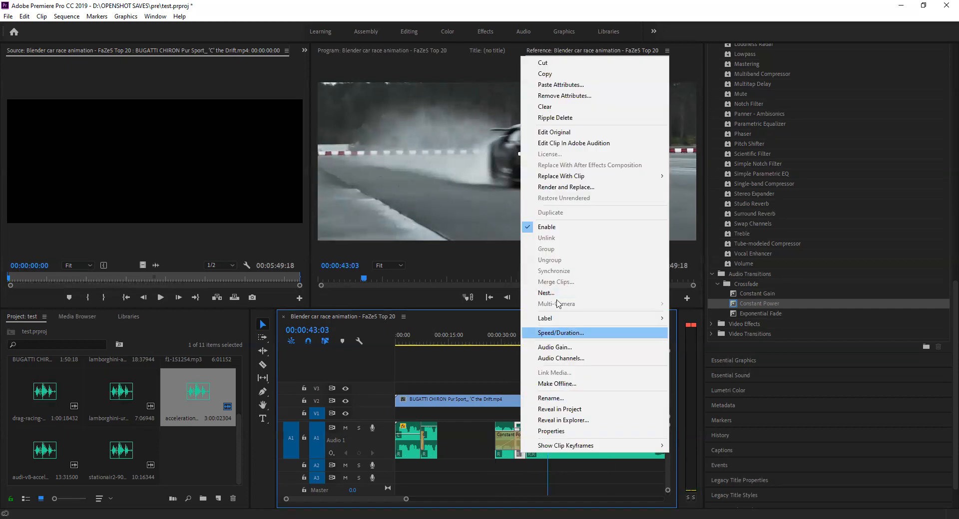
pyautogui.click(509, 390)
pyautogui.click(520, 454)
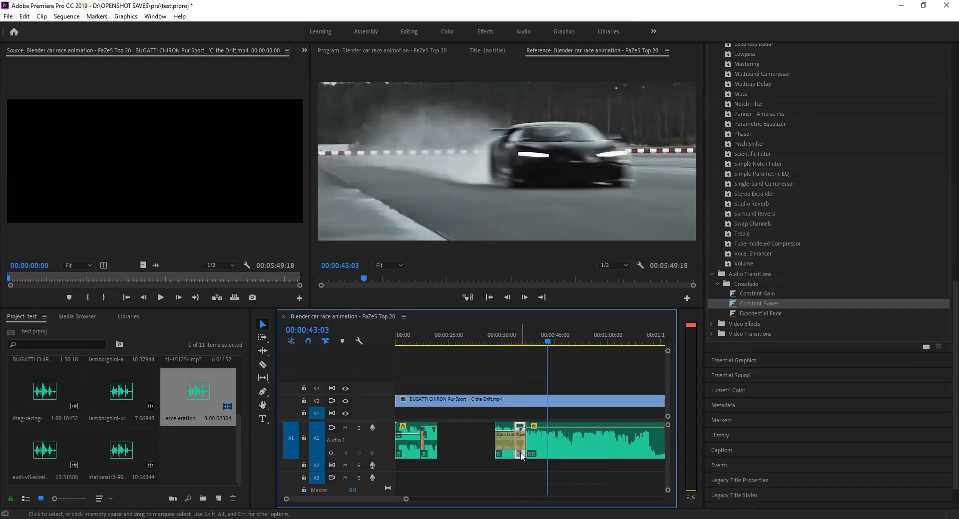
pyautogui.rightClick(521, 457)
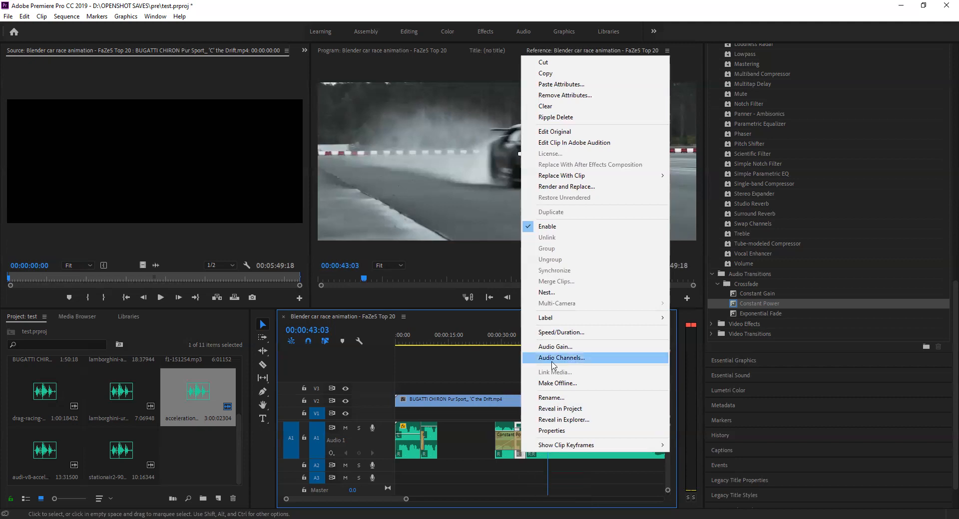
pyautogui.click(196, 196)
pyautogui.click(391, 467)
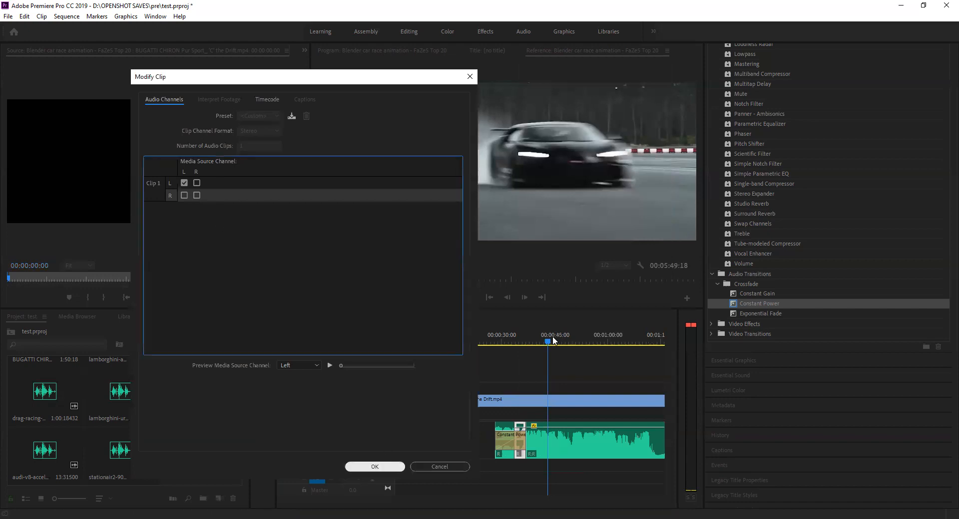
# Step: Play from 00:00:31:11 through the 00:00:37:02 cut to check the switch from left-only to right-only sound
pyautogui.click(507, 349)
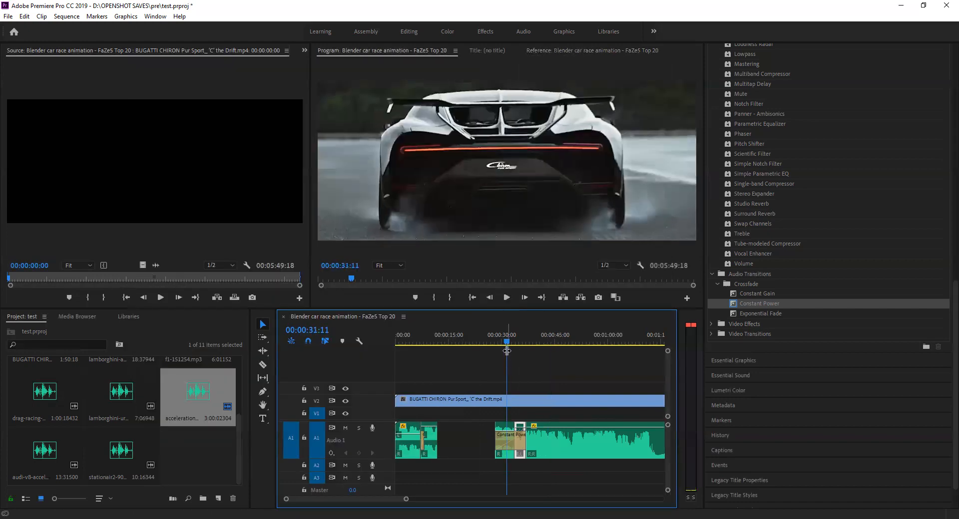
pyautogui.press('space')
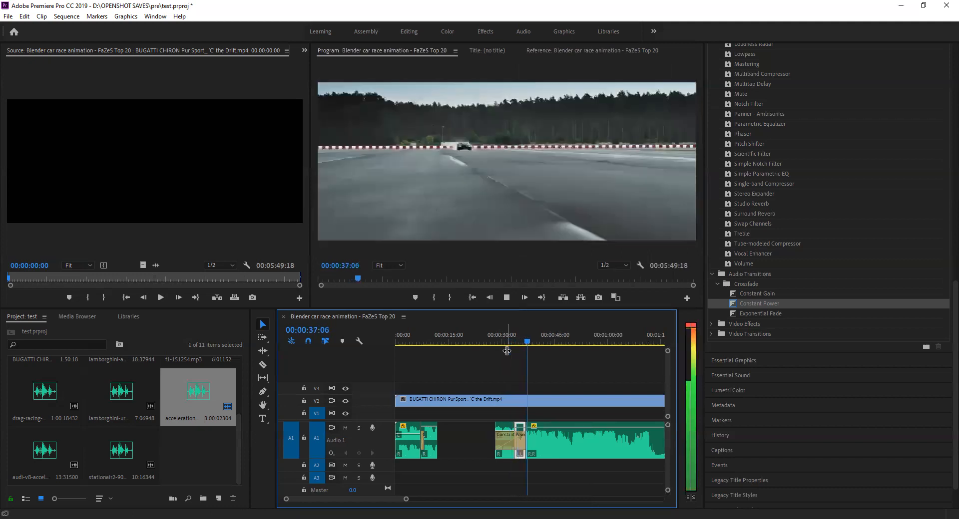
pyautogui.press('space')
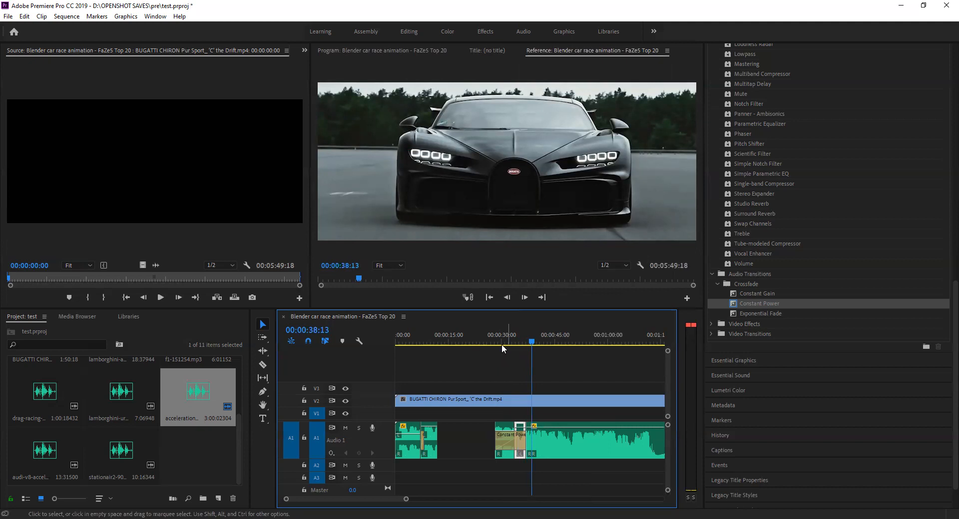
# Step: Select the sound segments in turn and replay them from 00:00:29:01 to about 00:00:42:10 to compare their channels with the shots
pyautogui.click(497, 341)
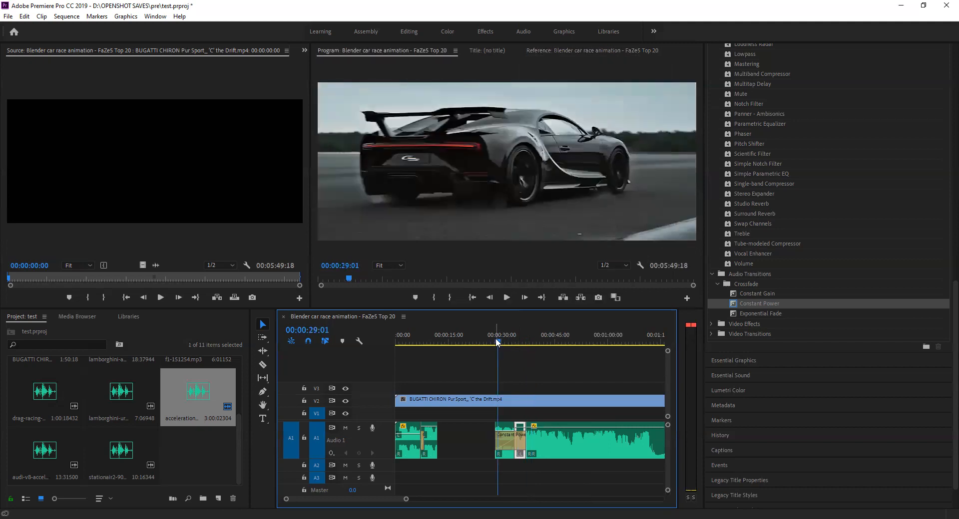
pyautogui.click(507, 426)
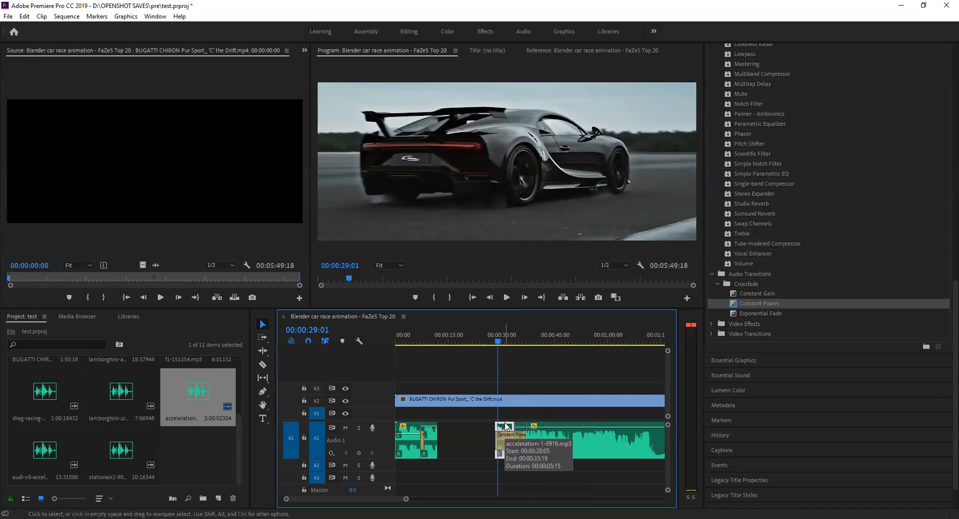
pyautogui.click(517, 430)
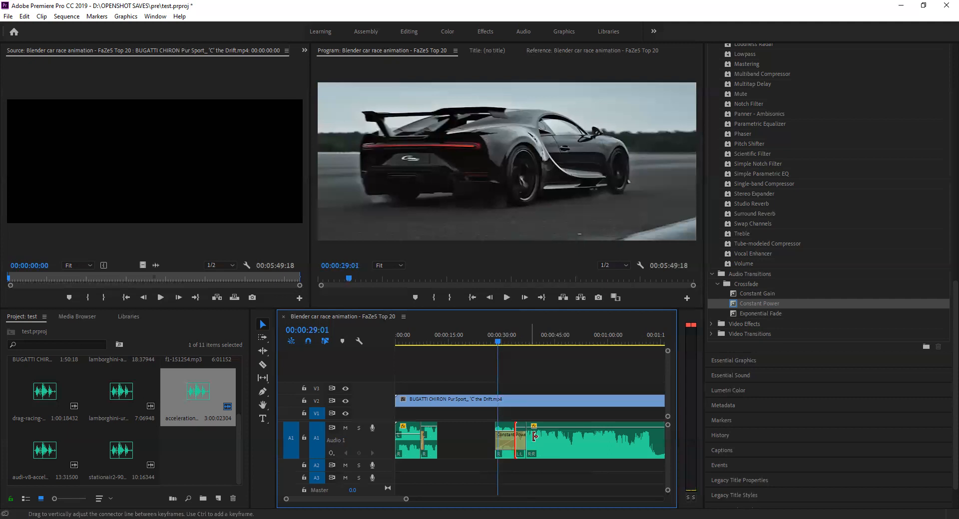
pyautogui.click(540, 432)
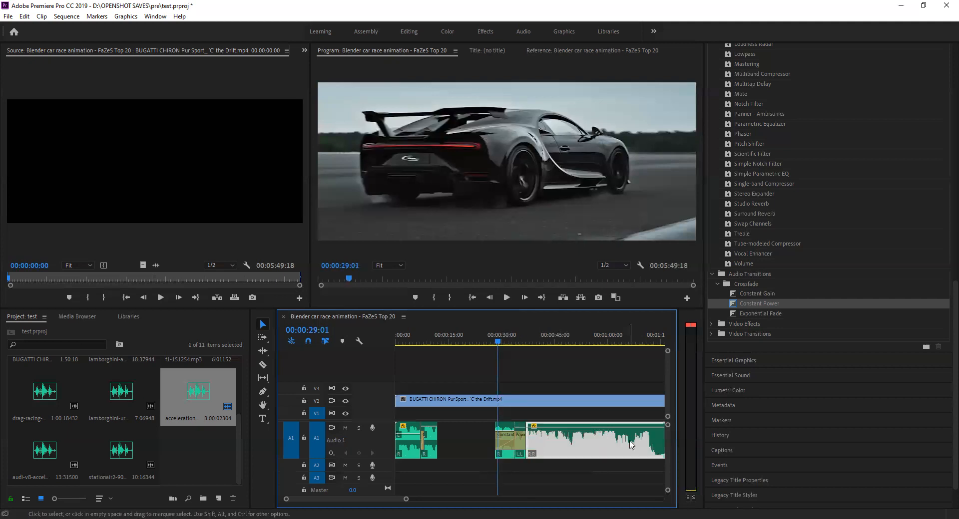
pyautogui.press('space')
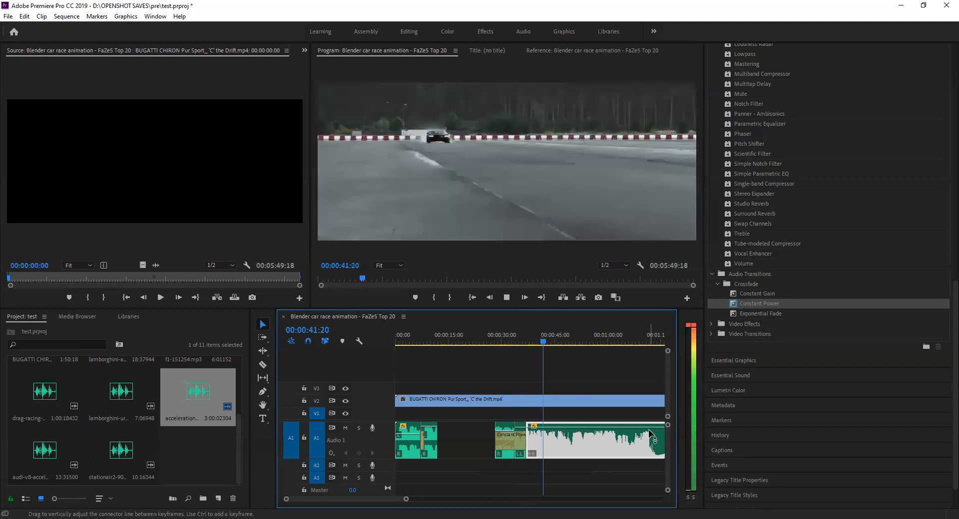
pyautogui.press('space')
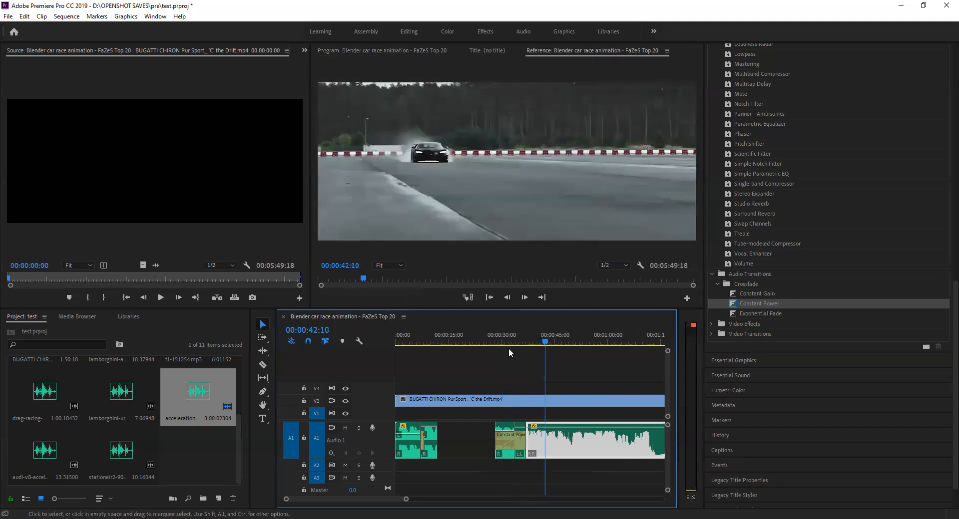
# Step: Find the shot change to the car's rear view frame by frame and split the right-only sound segment there, at 00:00:39:16
pyautogui.press('Left')
pyautogui.press('Left')
pyautogui.press('Left')
pyautogui.press('Left')
pyautogui.press('Left')
pyautogui.press('Left')
pyautogui.press('Left')
pyautogui.press('Left')
pyautogui.press('Left')
pyautogui.press('Left')
pyautogui.press('Left')
pyautogui.press('Left')
pyautogui.press('Left')
pyautogui.press('Left')
pyautogui.press('Left')
pyautogui.press('Left')
pyautogui.press('Left')
pyautogui.press('Left')
pyautogui.press('Left')
pyautogui.press('Left')
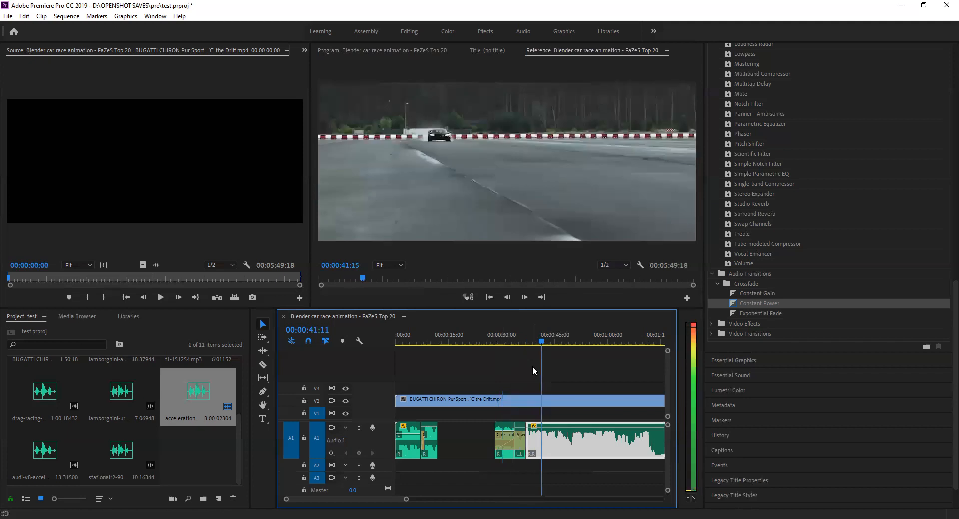
pyautogui.press('Left')
pyautogui.press('Left')
pyautogui.press('Left')
pyautogui.press('Left')
pyautogui.press('Left')
pyautogui.press('Left')
pyautogui.press('Left')
pyautogui.press('Left')
pyautogui.press('Left')
pyautogui.press('Left')
pyautogui.press('Left')
pyautogui.press('Left')
pyautogui.press('Left')
pyautogui.press('Left')
pyautogui.press('Left')
pyautogui.press('Left')
pyautogui.press('Left')
pyautogui.press('Left')
pyautogui.press('Left')
pyautogui.press('Left')
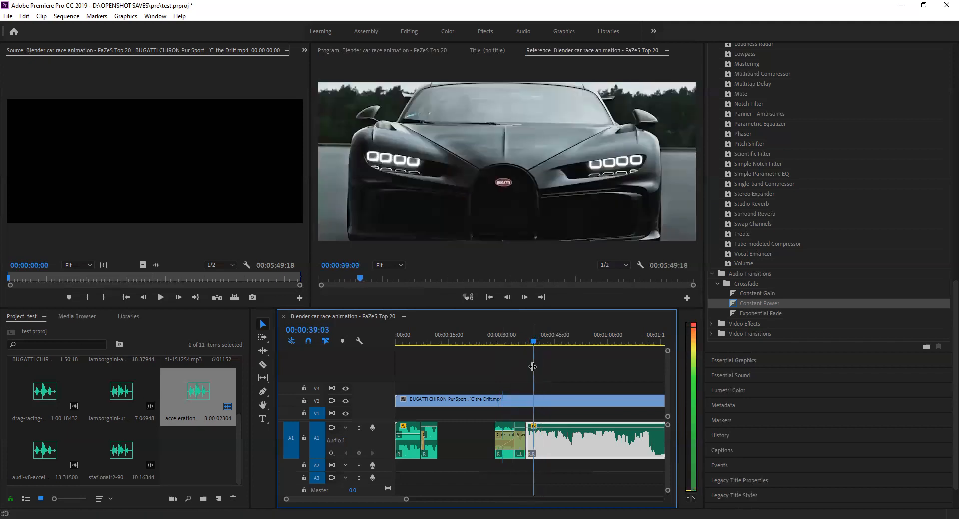
pyautogui.click(535, 346)
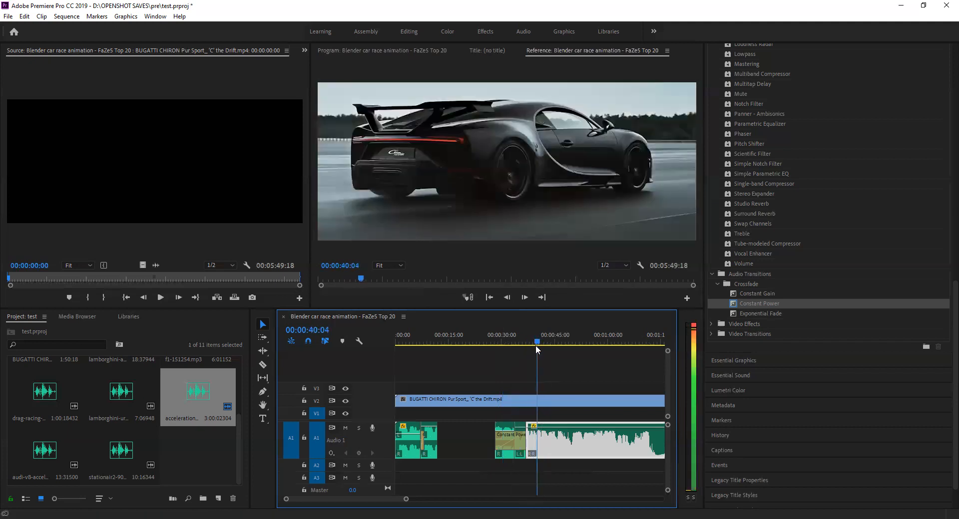
pyautogui.press('Left')
pyautogui.press('Left')
pyautogui.press('Left')
pyautogui.press('Left')
pyautogui.press('Left')
pyautogui.press('Left')
pyautogui.press('Left')
pyautogui.press('Left')
pyautogui.press('Left')
pyautogui.press('Left')
pyautogui.press('Left')
pyautogui.press('Left')
pyautogui.press('Left')
pyautogui.press('Left')
pyautogui.press('Left')
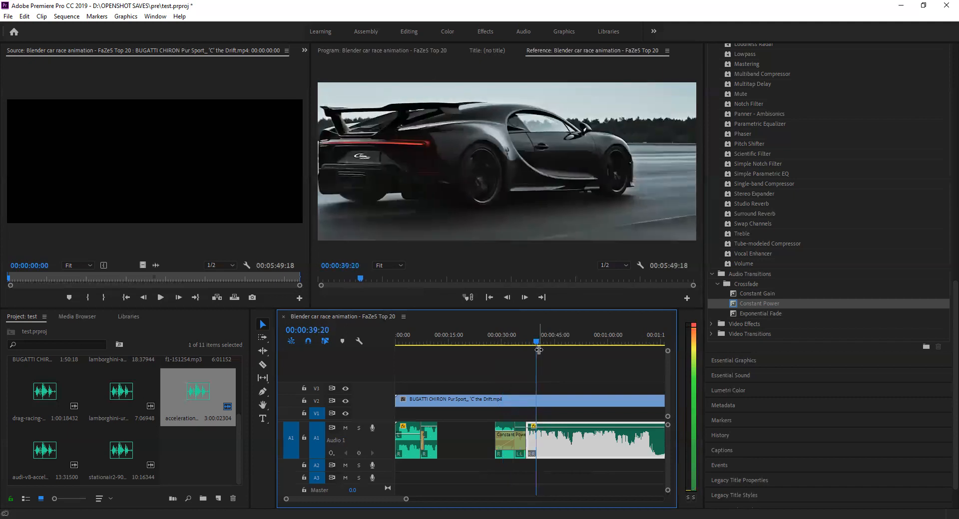
pyautogui.press('Right')
pyautogui.press('Right')
pyautogui.press('Right')
pyautogui.press('Right')
pyautogui.press('Right')
pyautogui.press('Right')
pyautogui.press('Right')
pyautogui.press('Right')
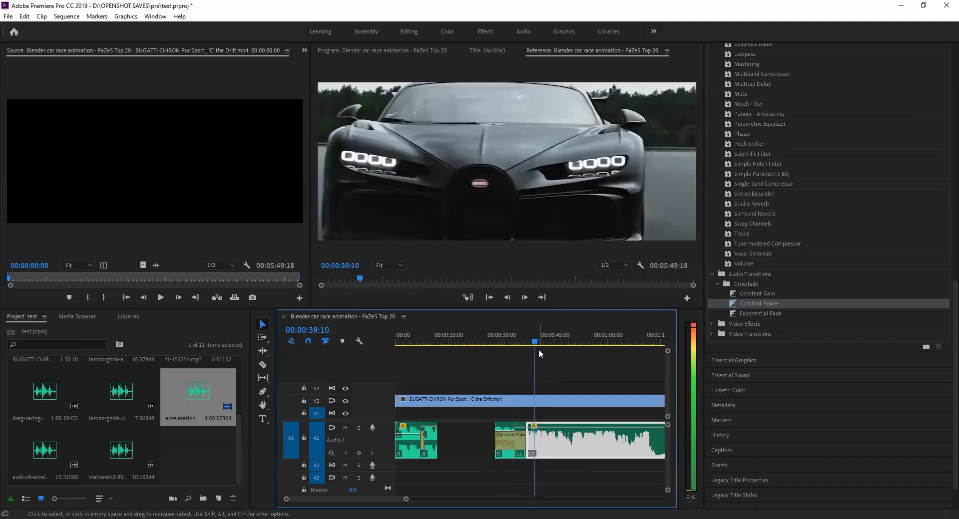
pyautogui.press('Right')
pyautogui.press('Right')
pyautogui.press('Right')
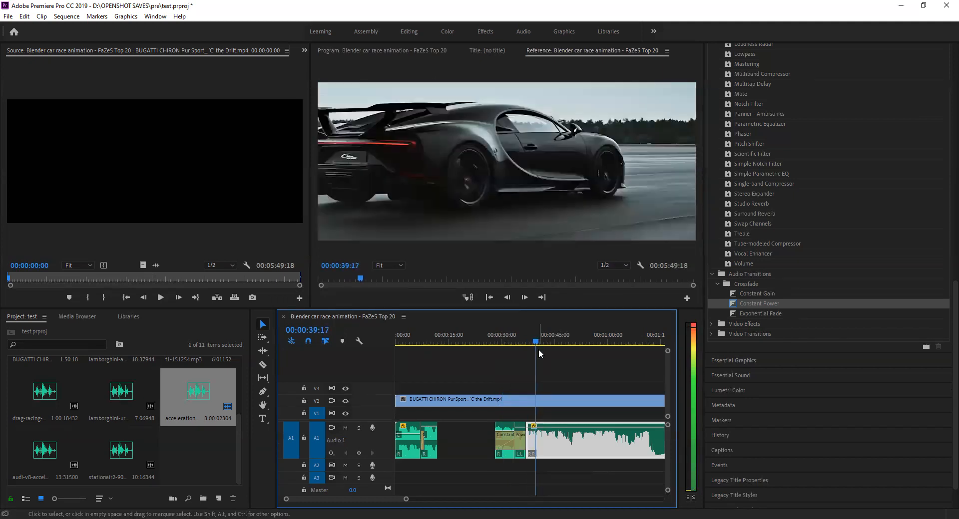
pyautogui.press('Left')
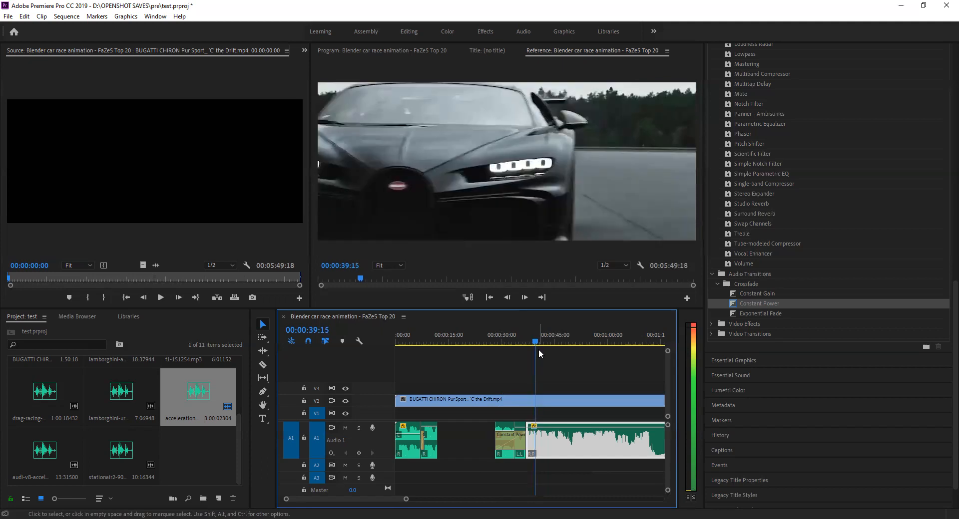
pyautogui.press('Right')
pyautogui.click(262, 365)
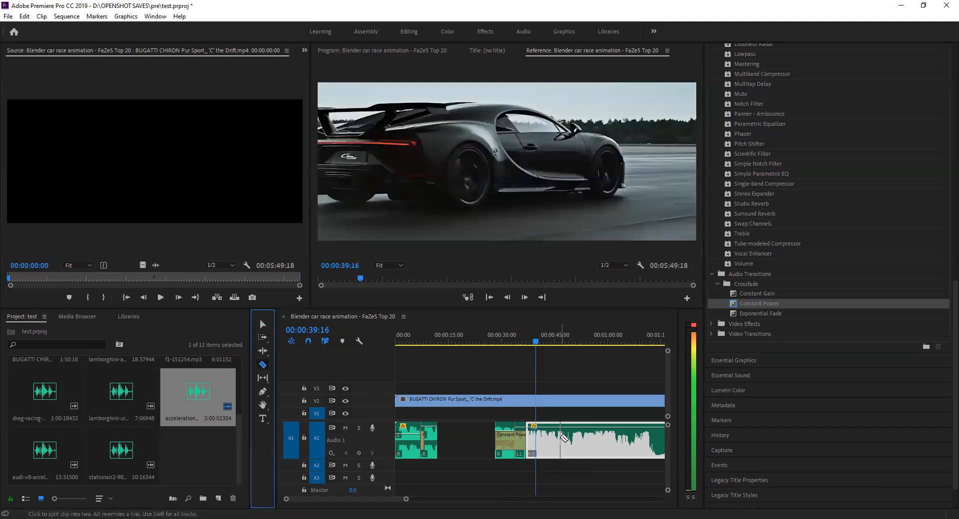
pyautogui.click(536, 434)
pyautogui.click(263, 325)
# Step: Switch the sound segment after the 00:00:39:16 cut to the left source channel only
pyautogui.click(571, 440)
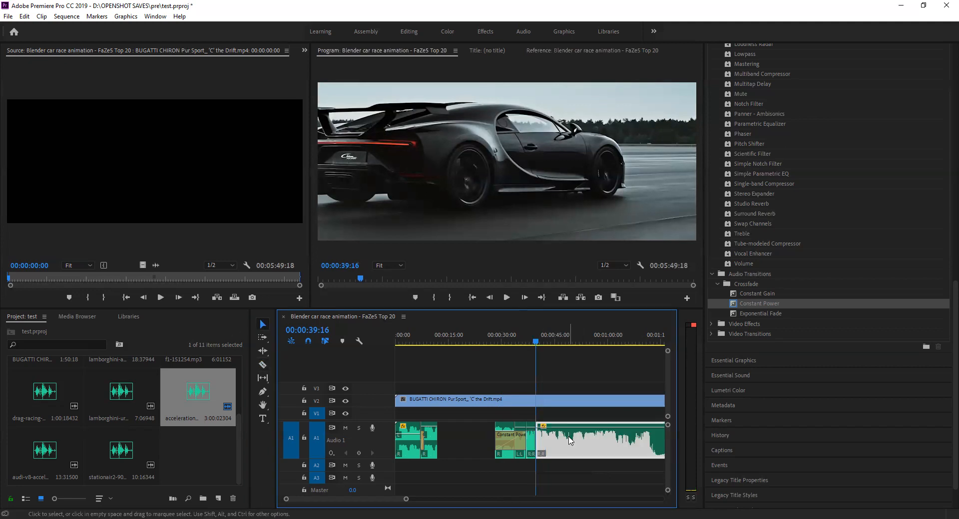
pyautogui.rightClick(571, 440)
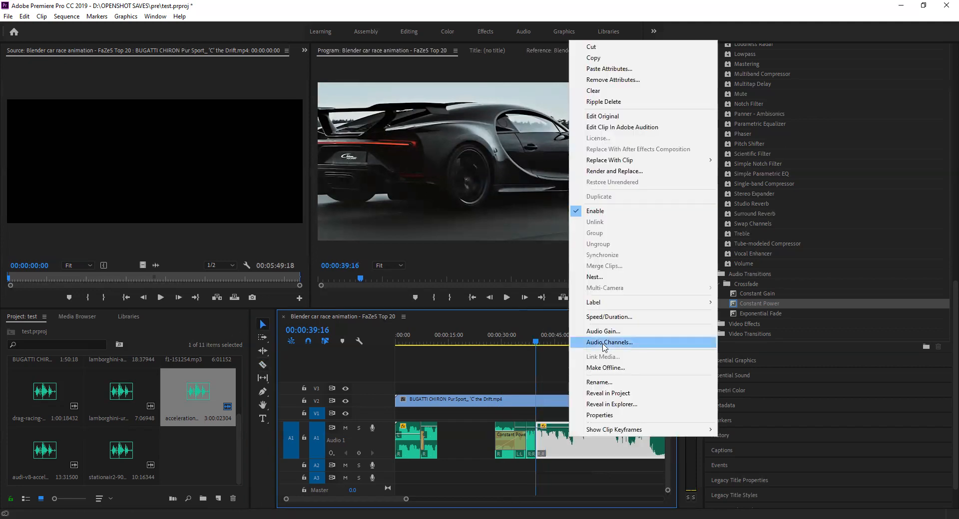
pyautogui.click(604, 343)
pyautogui.click(196, 196)
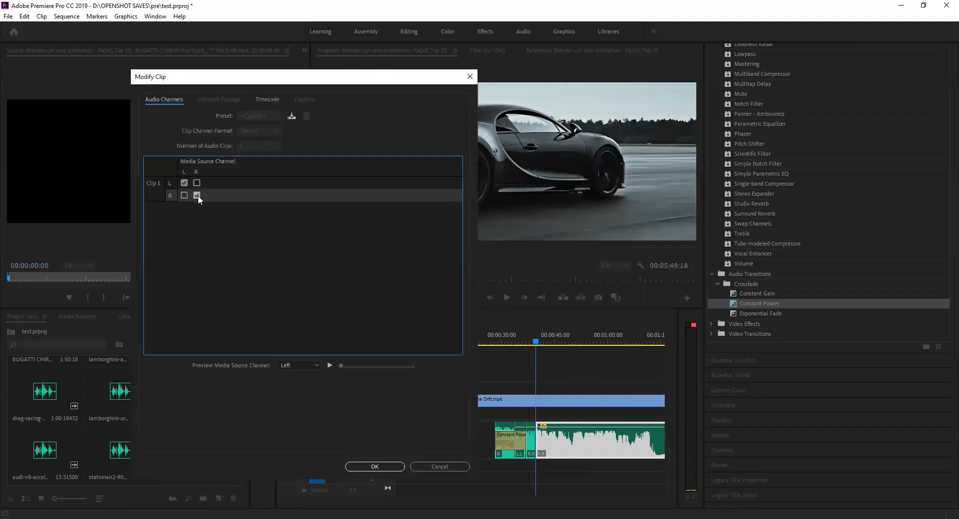
pyautogui.click(374, 467)
# Step: Replay the channel changes against the shots and split the left-only sound segment on Audio 1 at 00:00:43:14
pyautogui.moveTo(534, 341); pyautogui.dragTo(501, 334)
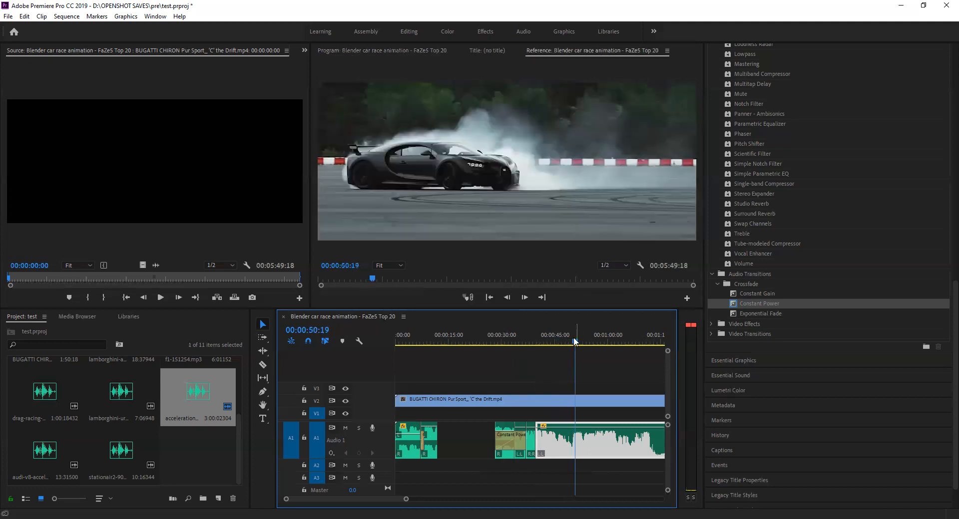
pyautogui.click(539, 339)
pyautogui.moveTo(539, 339); pyautogui.dragTo(537, 340)
pyautogui.click(262, 365)
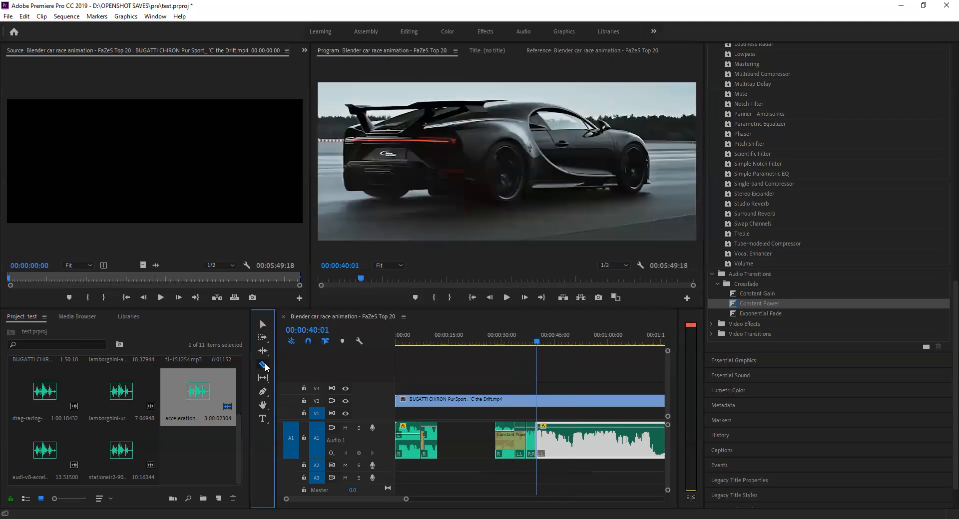
pyautogui.click(548, 343)
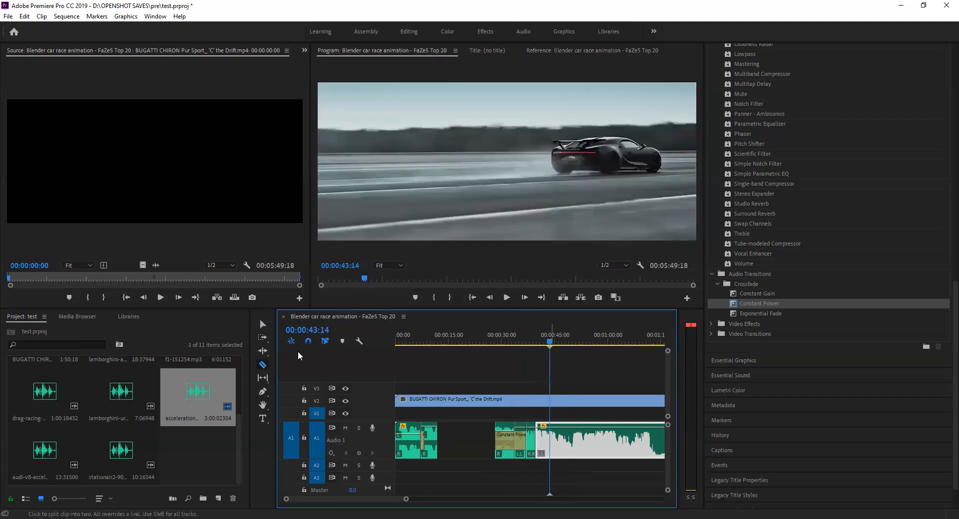
pyautogui.click(557, 437)
pyautogui.press('v')
# Step: Enable the right source channel alongside the left for the segment after the 00:00:43:14 cut and replay the segments
pyautogui.click(563, 449)
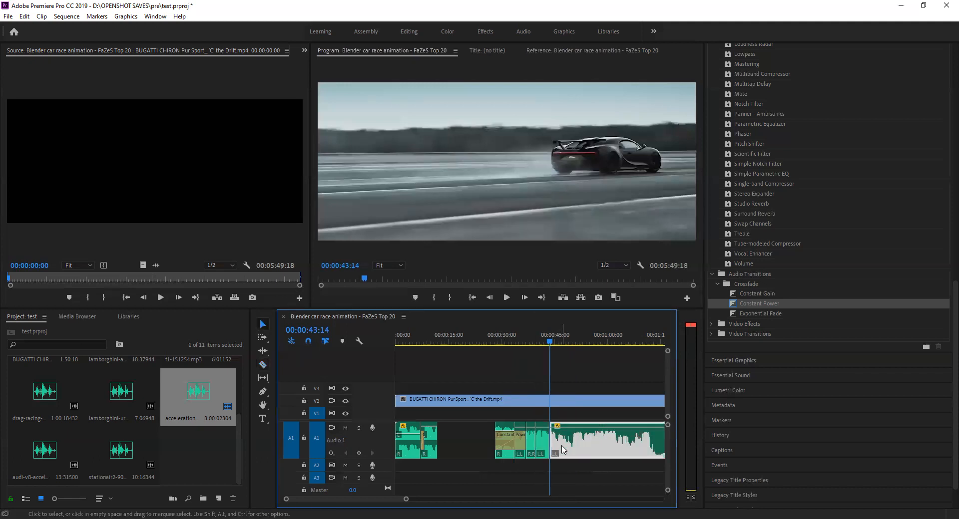
pyautogui.rightClick(563, 449)
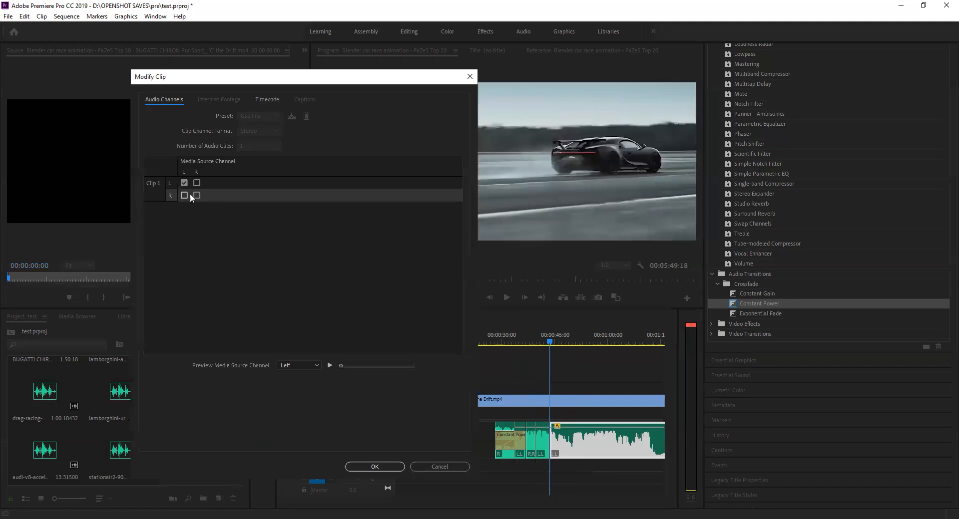
pyautogui.click(194, 197)
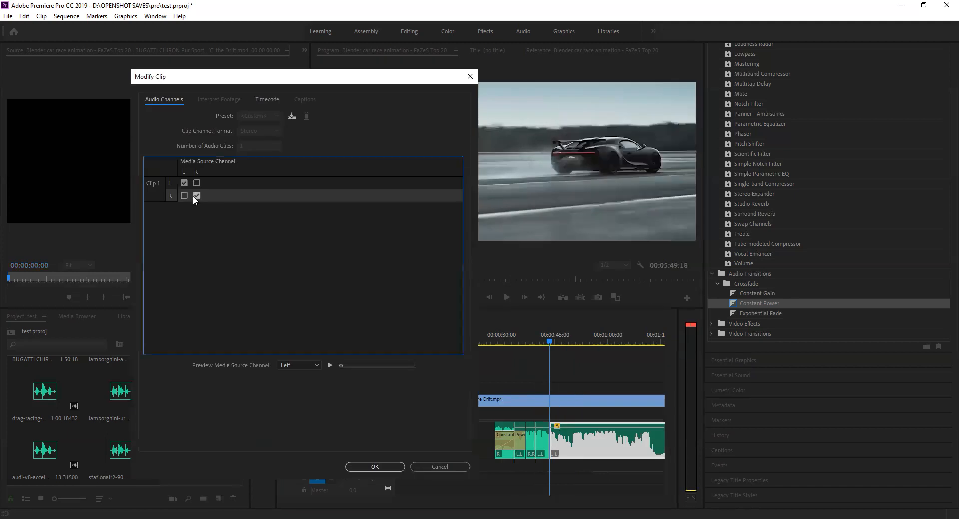
pyautogui.click(378, 468)
pyautogui.moveTo(529, 338); pyautogui.dragTo(504, 340)
pyautogui.press('space')
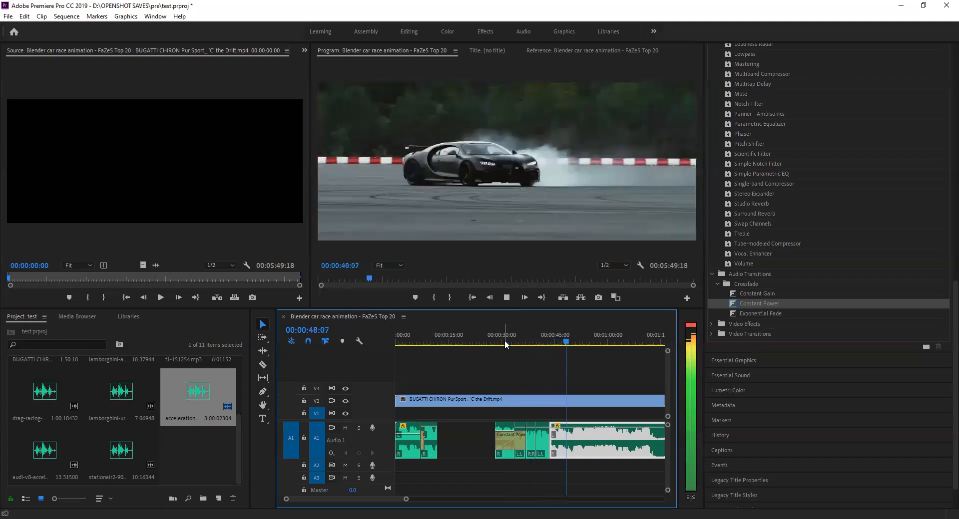
pyautogui.press('space')
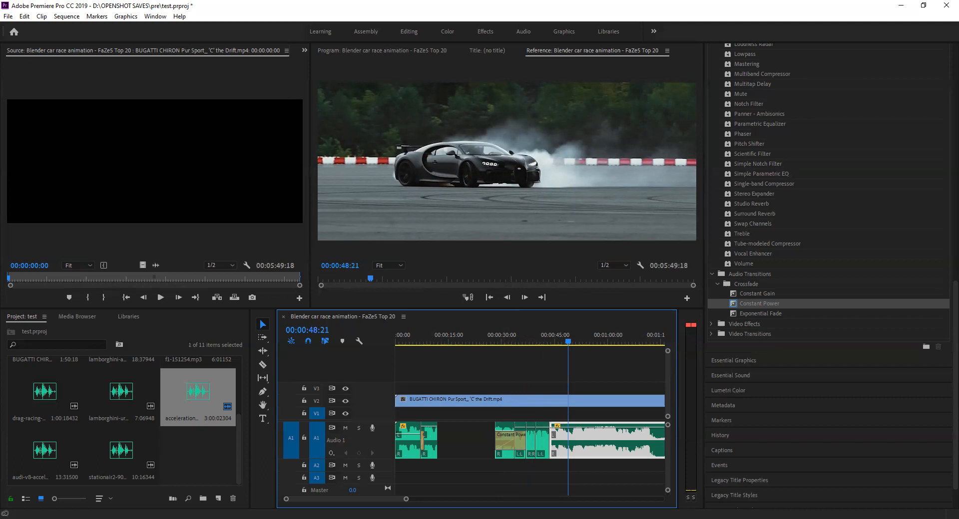
pyautogui.hotkey('alt', 'Tab')
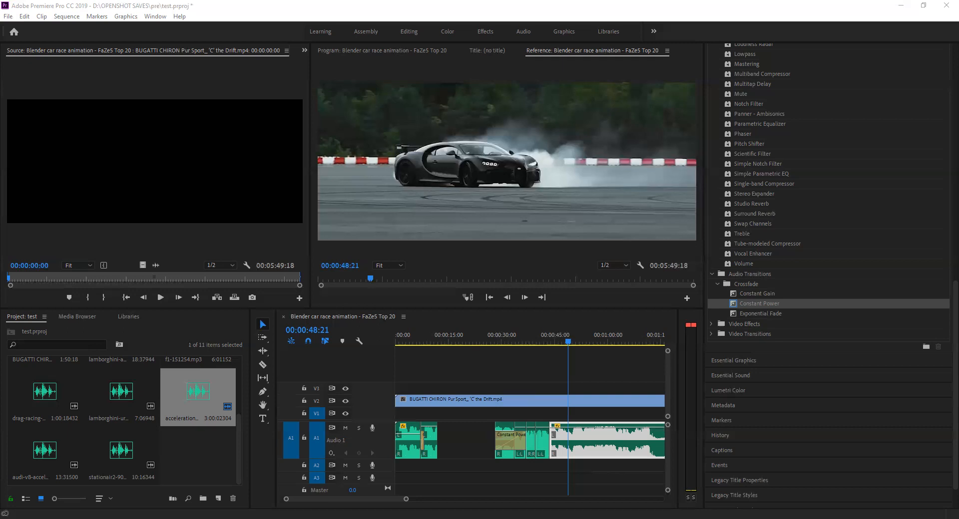
pyautogui.hotkey('ctrl', 's')
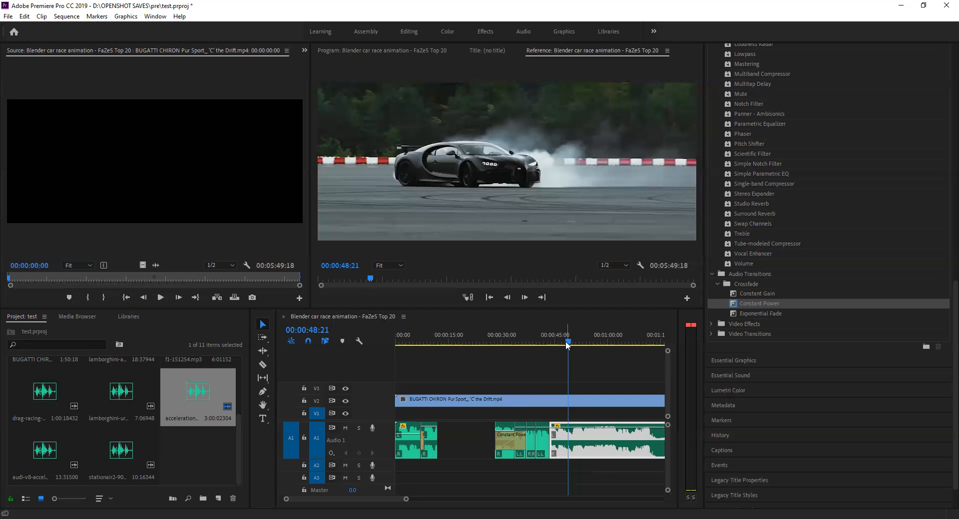
# Step: Replay the opening up to the sound gap and split the long sound segment on Audio 1 at 00:01:14:05
pyautogui.moveTo(565, 341); pyautogui.dragTo(415, 349)
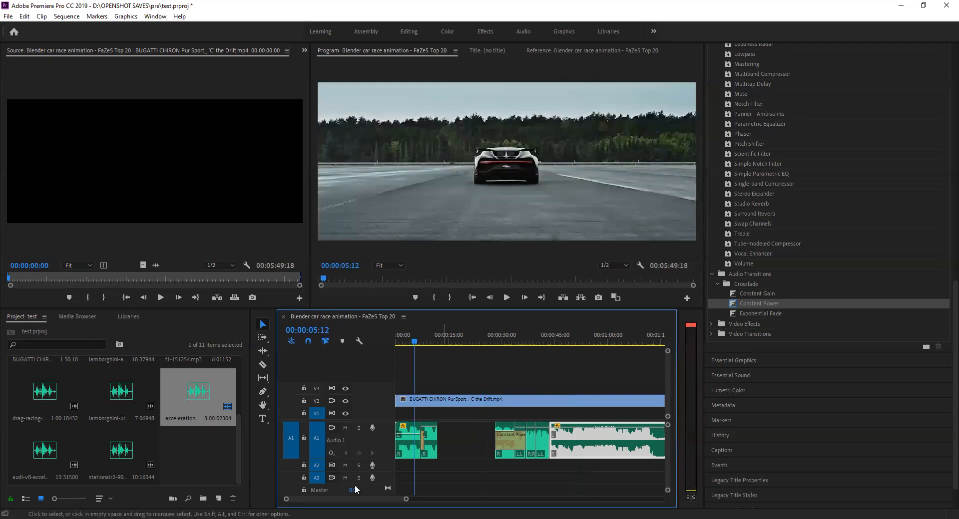
pyautogui.moveTo(405, 500); pyautogui.dragTo(501, 500)
pyautogui.press('space')
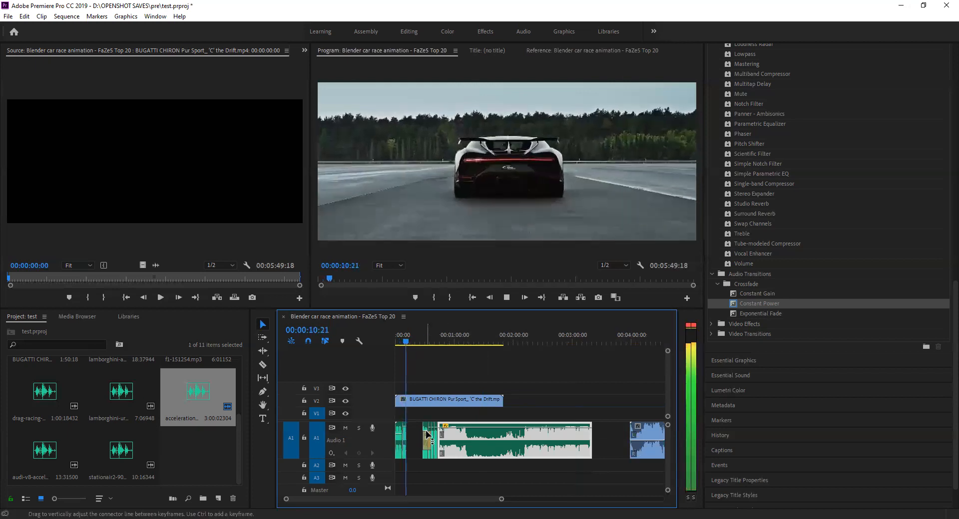
pyautogui.press('space')
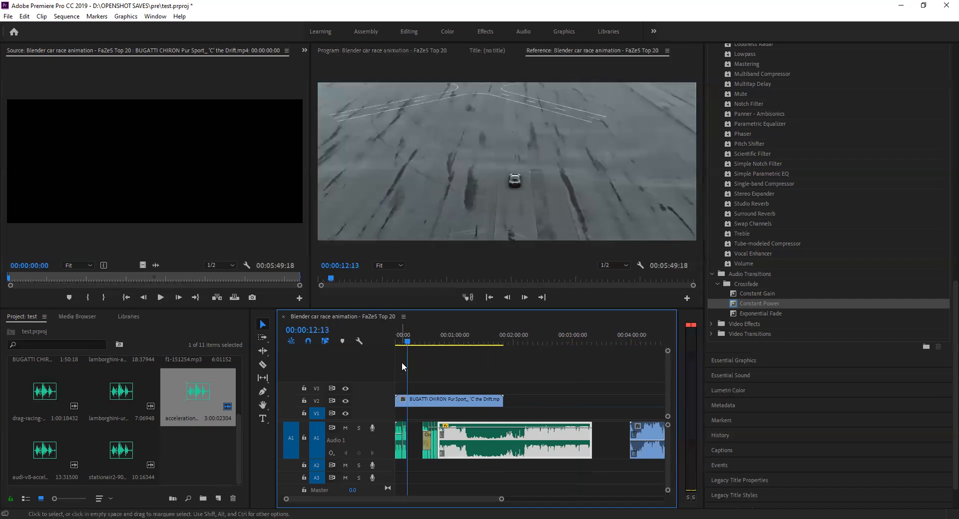
pyautogui.moveTo(412, 348); pyautogui.dragTo(467, 358)
pyautogui.press('space')
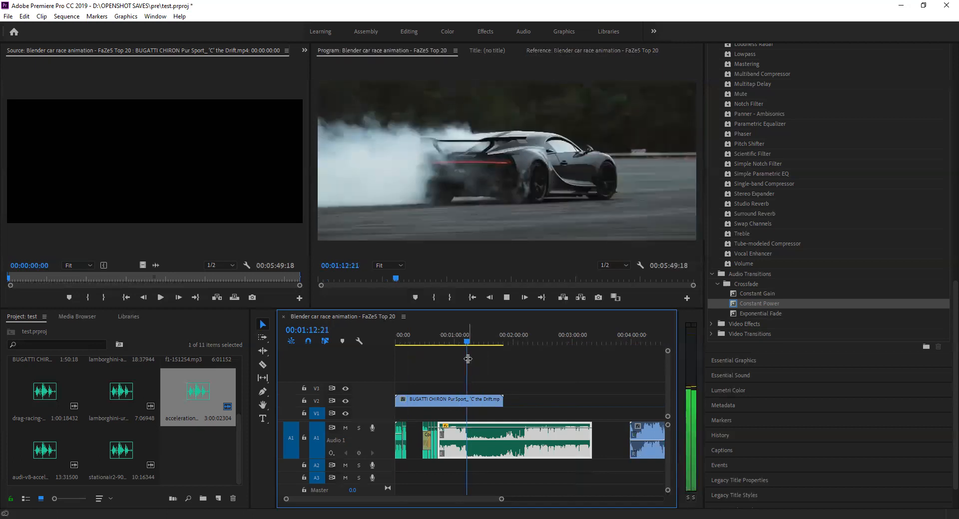
pyautogui.click(468, 343)
pyautogui.moveTo(468, 343); pyautogui.dragTo(463, 343)
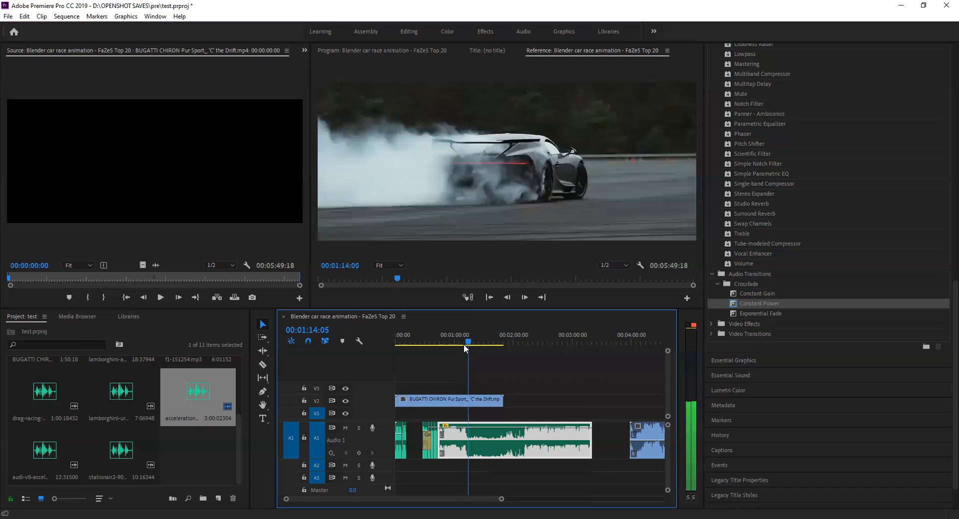
pyautogui.click(263, 365)
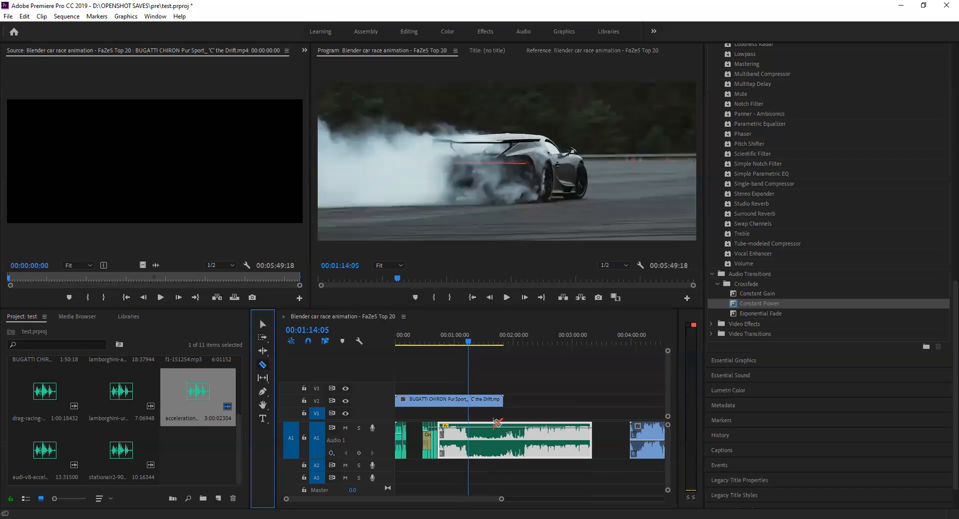
pyautogui.click(469, 440)
# Step: Play the drift shots further and split the remaining sound segment on Audio 1 at 00:01:36:09
pyautogui.press('space')
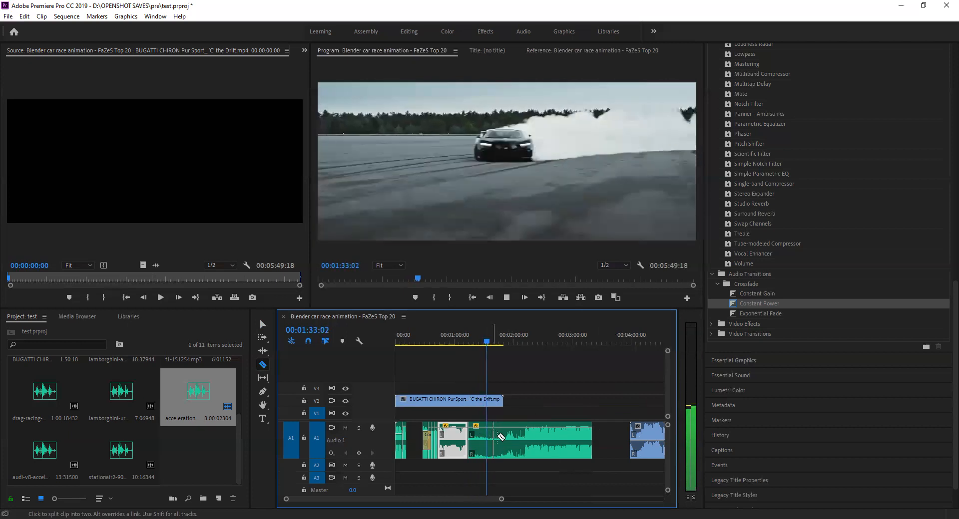
pyautogui.click(494, 441)
pyautogui.press('space')
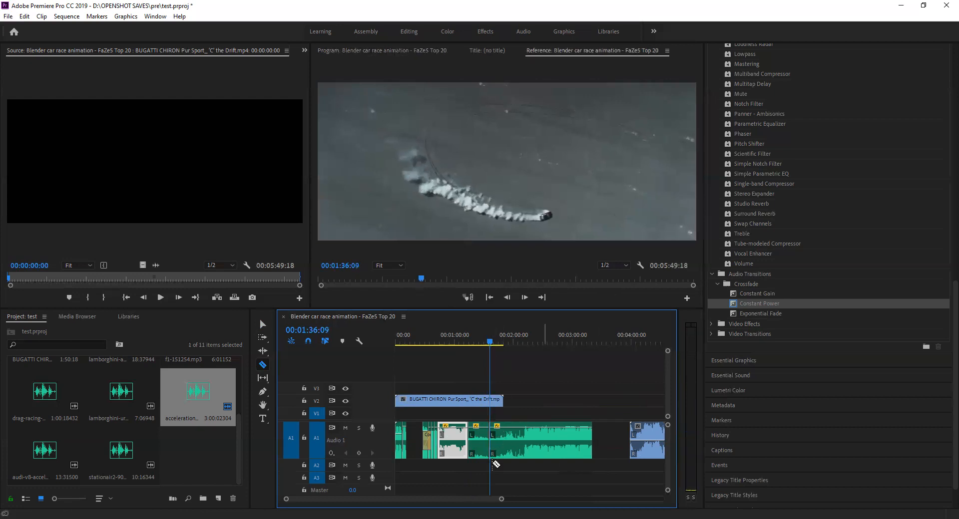
# Step: Move the sound segment ending at 00:01:14:05 to Audio 2 beneath the gap in Audio 1 and split it at the gap's edges
pyautogui.moveTo(503, 499); pyautogui.dragTo(467, 490)
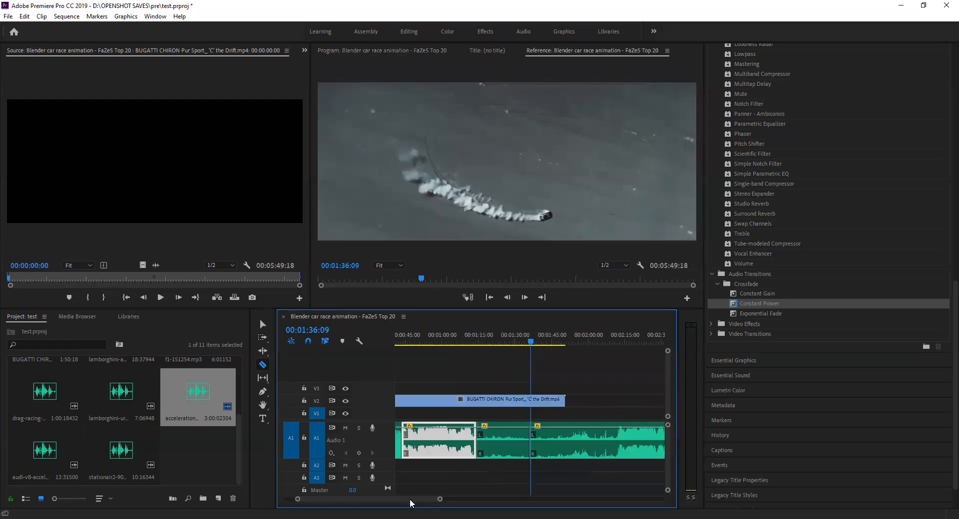
pyautogui.moveTo(409, 499); pyautogui.dragTo(389, 504)
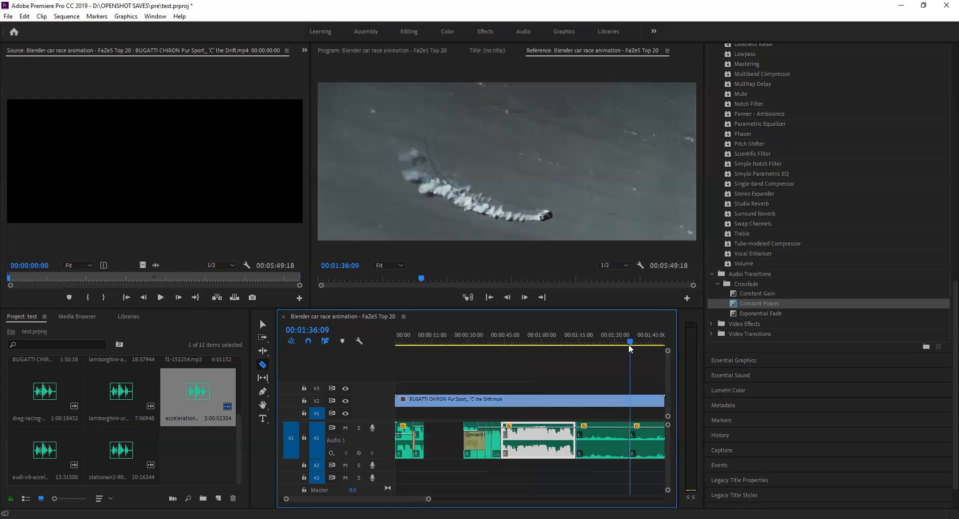
pyautogui.click(262, 325)
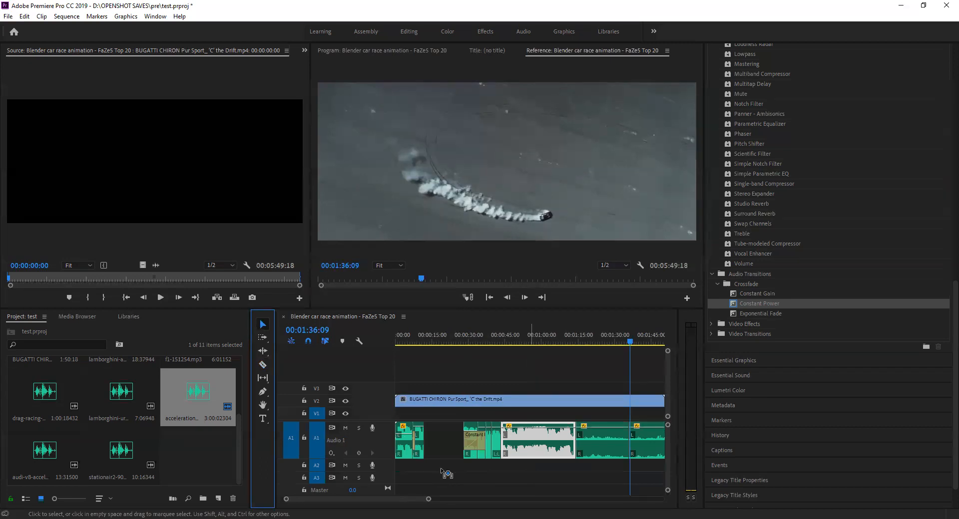
pyautogui.click(263, 366)
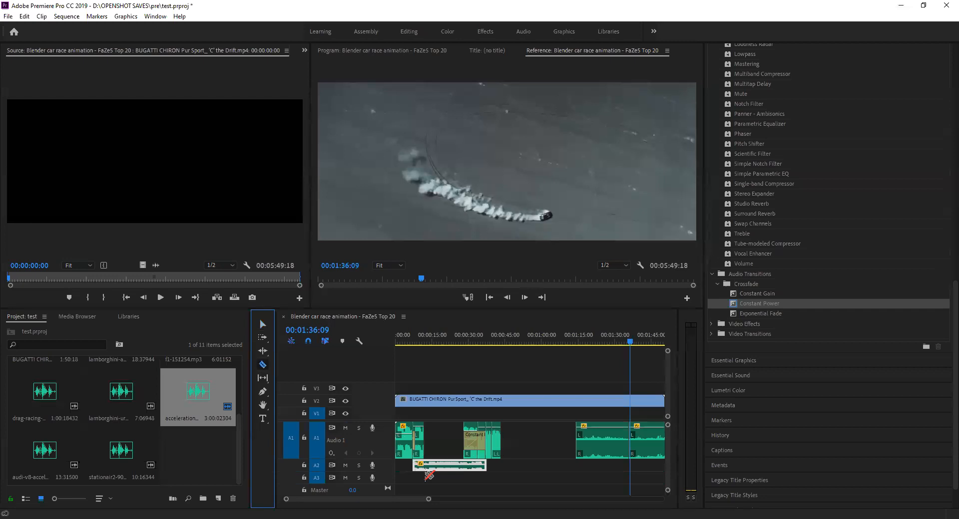
pyautogui.click(468, 464)
# Step: Delete the two end pieces of the Audio 2 sound that extend beyond the gap in Audio 1
pyautogui.click(263, 325)
pyautogui.click(418, 472)
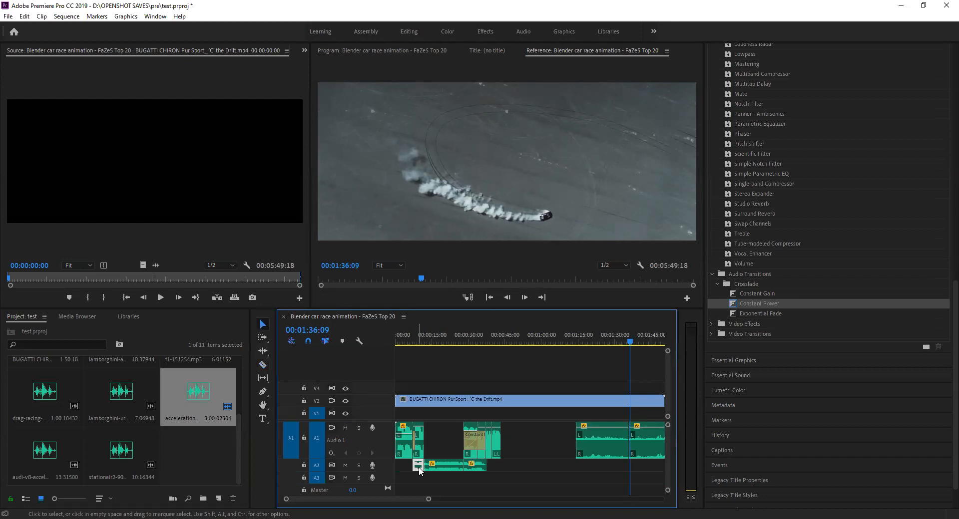
pyautogui.press('Delete')
pyautogui.click(472, 466)
pyautogui.press('Delete')
# Step: Replay the sequence from its start and again from about 00:00:09:05 to check how the Audio 2 sound follows the first segments
pyautogui.moveTo(628, 340); pyautogui.dragTo(414, 370)
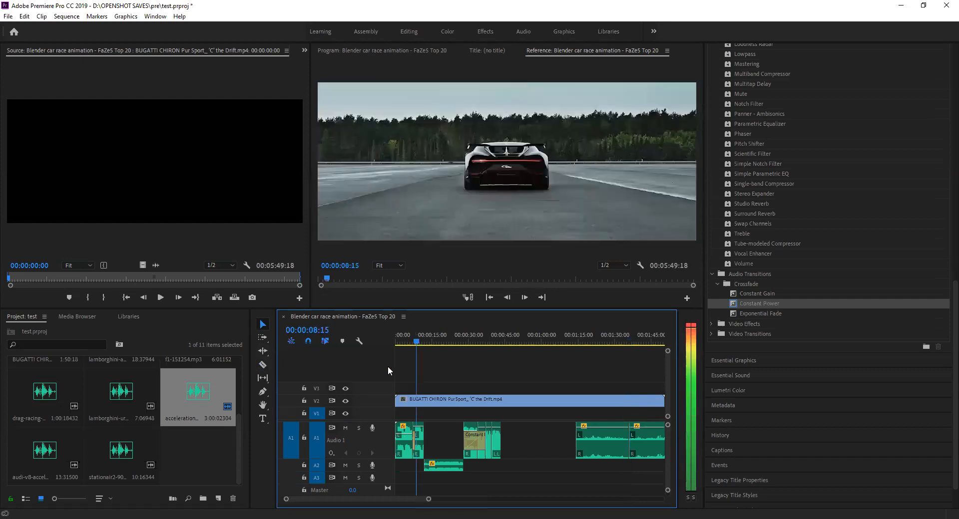
pyautogui.press('Home')
pyautogui.press('space')
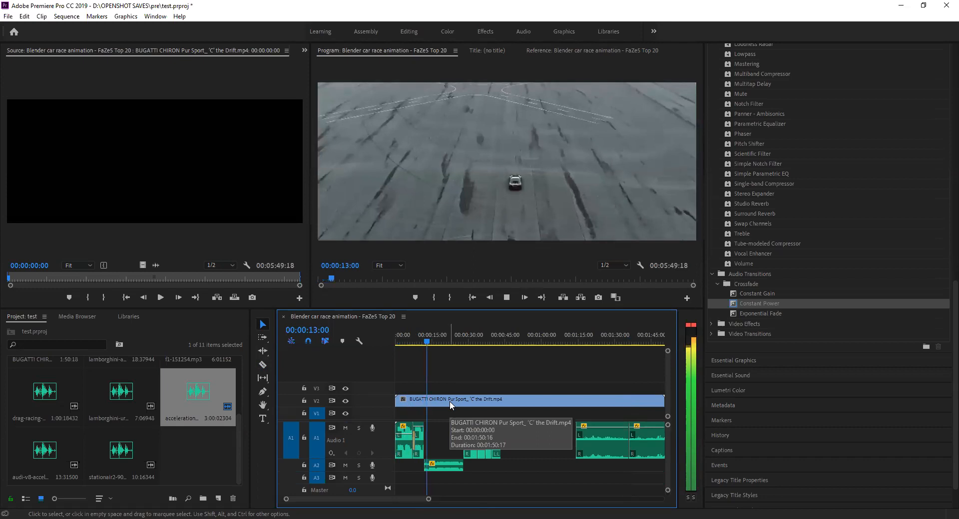
pyautogui.press('space')
pyautogui.click(428, 464)
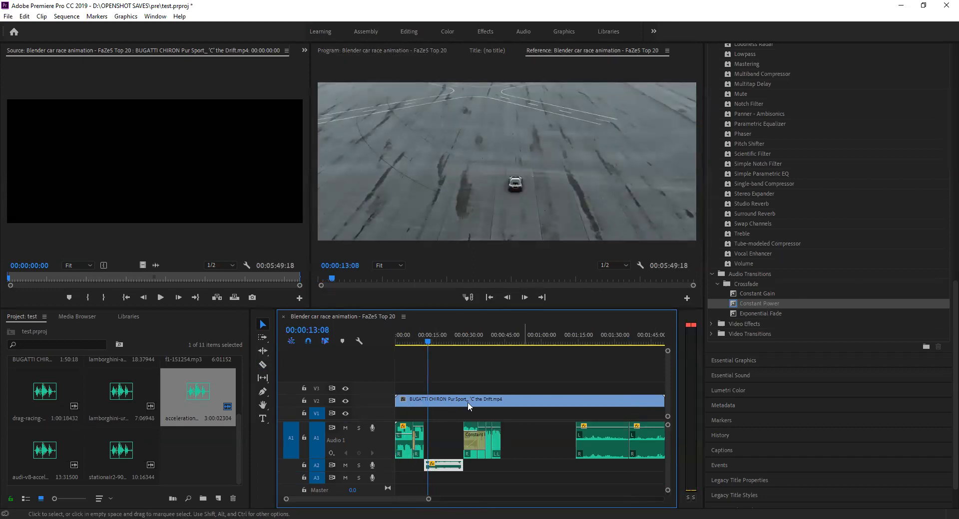
pyautogui.moveTo(428, 344); pyautogui.dragTo(417, 343)
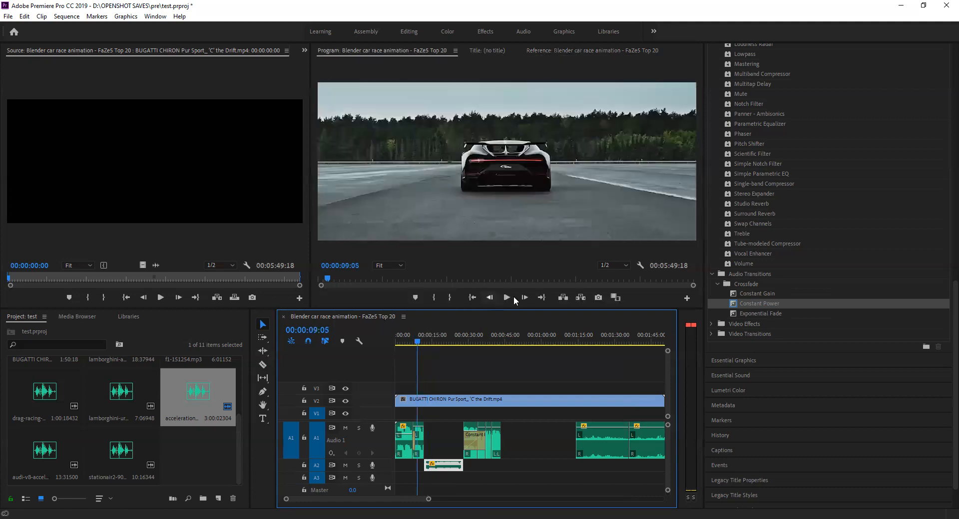
pyautogui.click(514, 297)
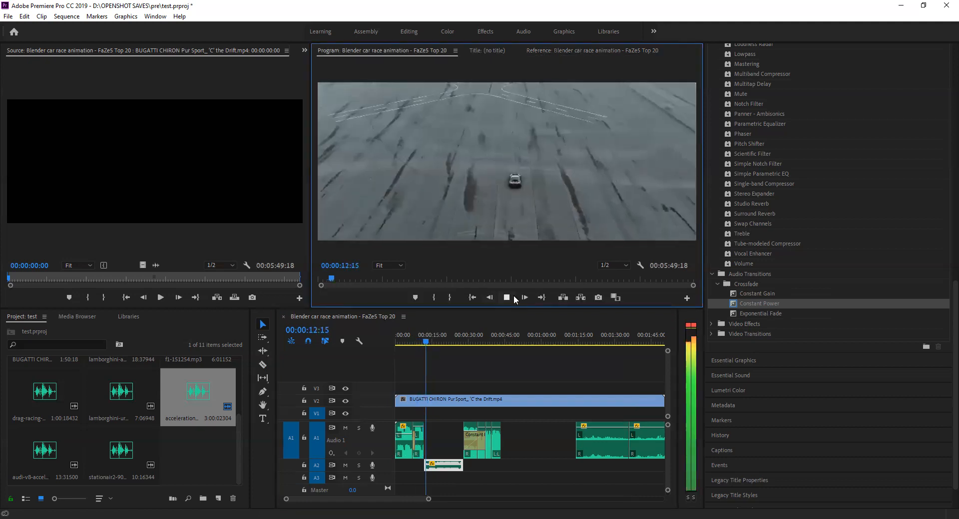
pyautogui.click(506, 296)
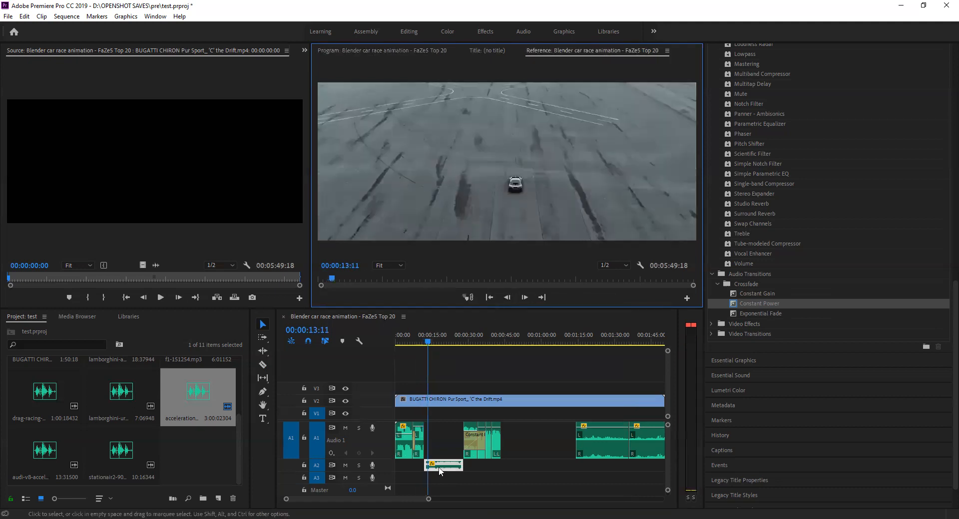
# Step: Move the Audio 2 segment up into the gap on Audio 1 and add a Constant Gain crossfade at its start
pyautogui.click(441, 467)
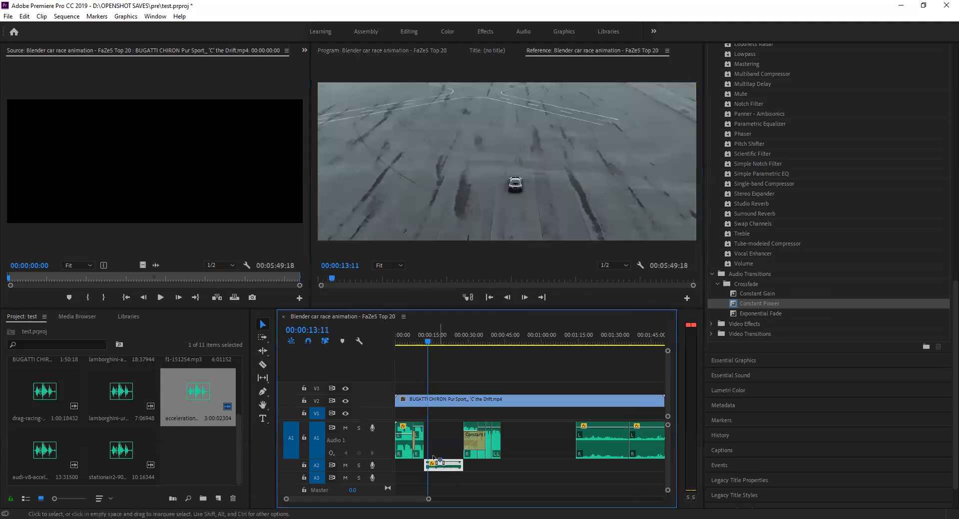
pyautogui.moveTo(432, 457); pyautogui.dragTo(433, 440)
pyautogui.click(760, 295)
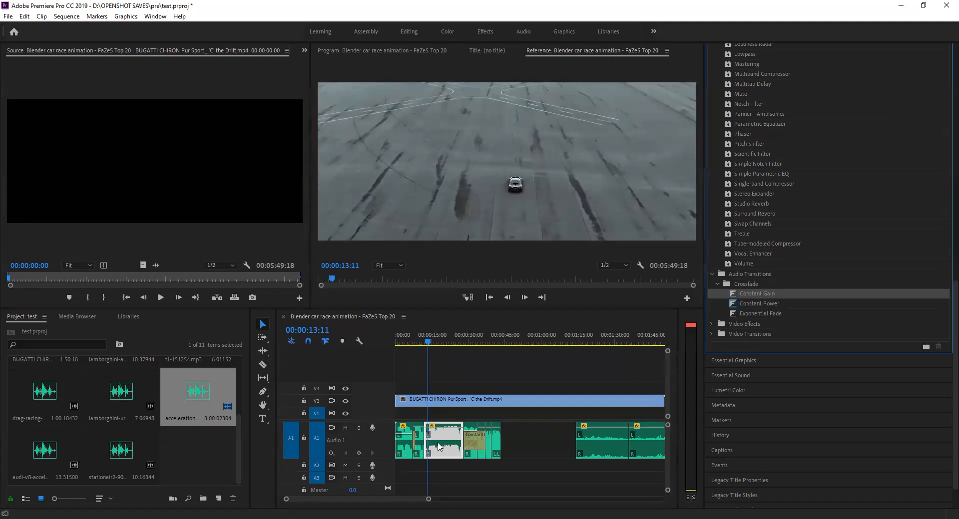
pyautogui.click(434, 442)
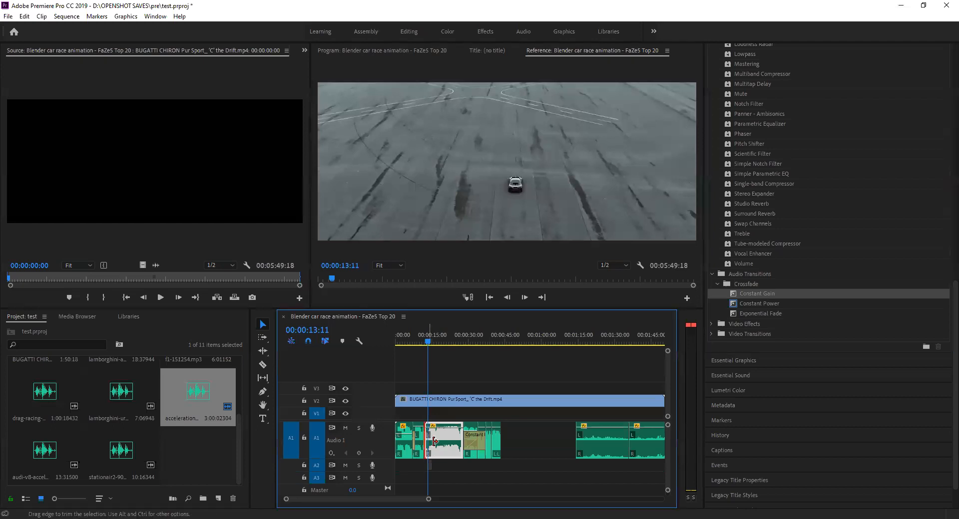
pyautogui.moveTo(451, 443); pyautogui.dragTo(425, 452)
# Step: Lengthen the new Constant Gain crossfade to about three seconds and replay the sound across it
pyautogui.moveTo(430, 502); pyautogui.dragTo(406, 489)
pyautogui.moveTo(514, 441)
pyautogui.mouseDown()
pyautogui.moveTo(530, 444)
pyautogui.moveTo(514, 442)
pyautogui.mouseUp()
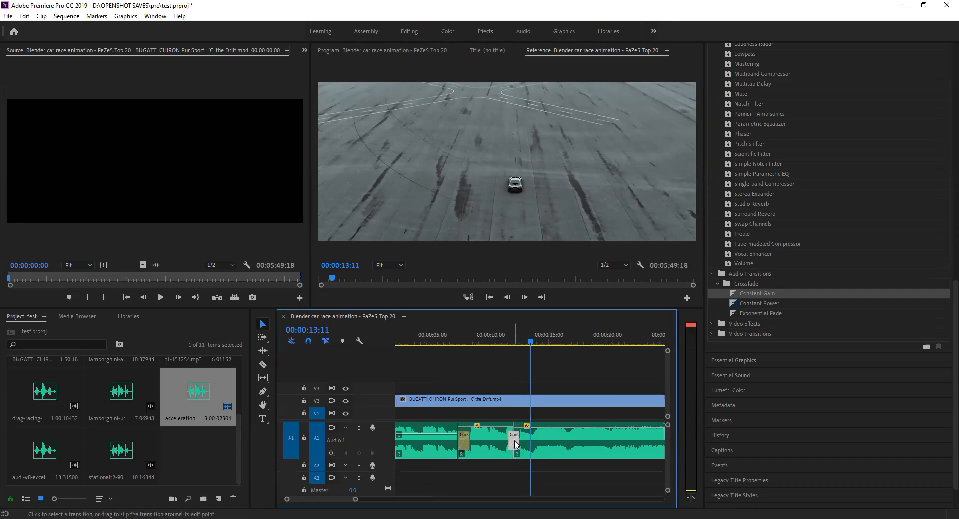
pyautogui.moveTo(517, 441); pyautogui.dragTo(531, 443)
pyautogui.moveTo(533, 342); pyautogui.dragTo(488, 342)
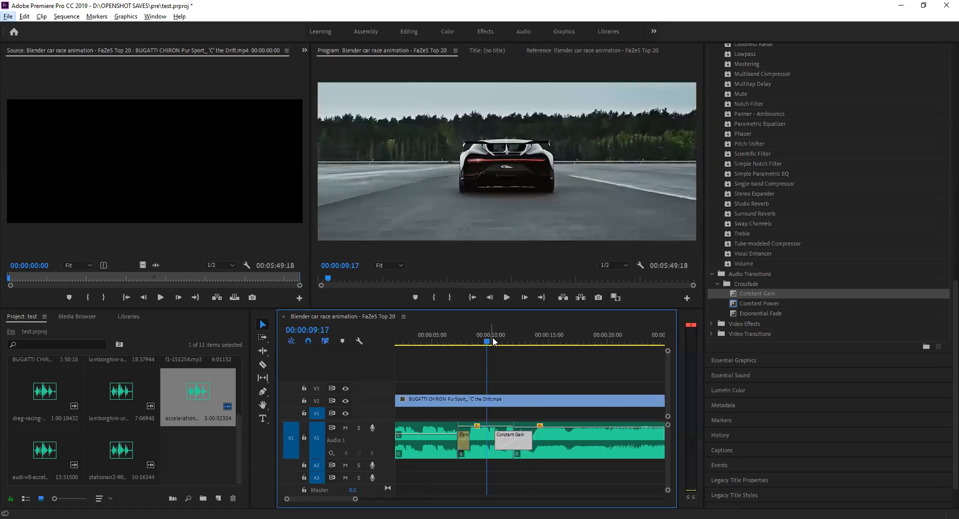
pyautogui.press('space')
pyautogui.click(206, 2)
pyautogui.press('space')
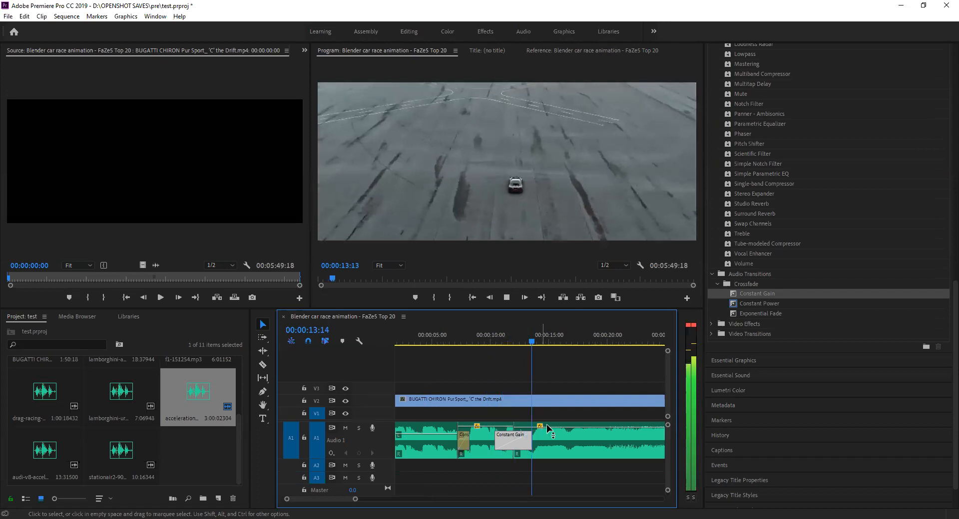
pyautogui.press('space')
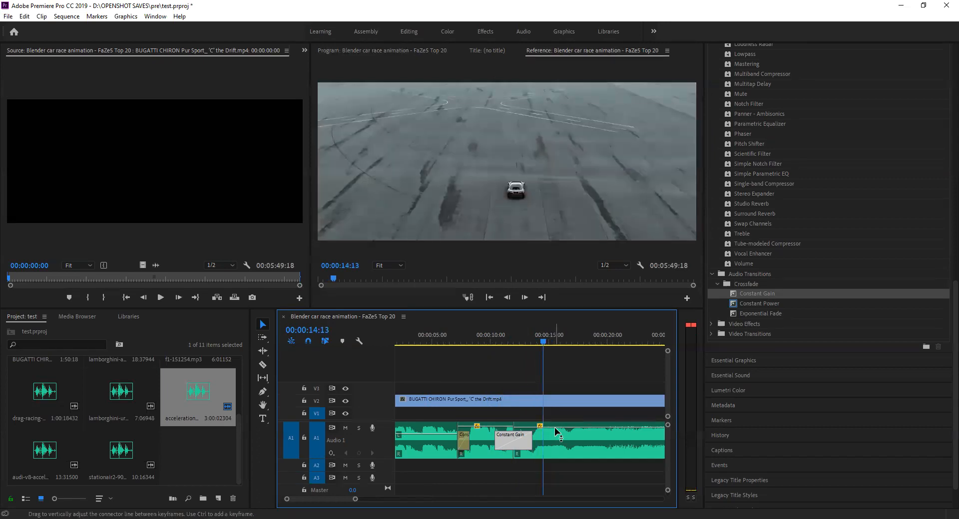
# Step: Lower the volume of the segment following the Constant Gain crossfade and replay it from about 00:00:11:05
pyautogui.click(555, 428)
pyautogui.moveTo(556, 429); pyautogui.dragTo(555, 439)
pyautogui.moveTo(542, 344); pyautogui.dragTo(505, 338)
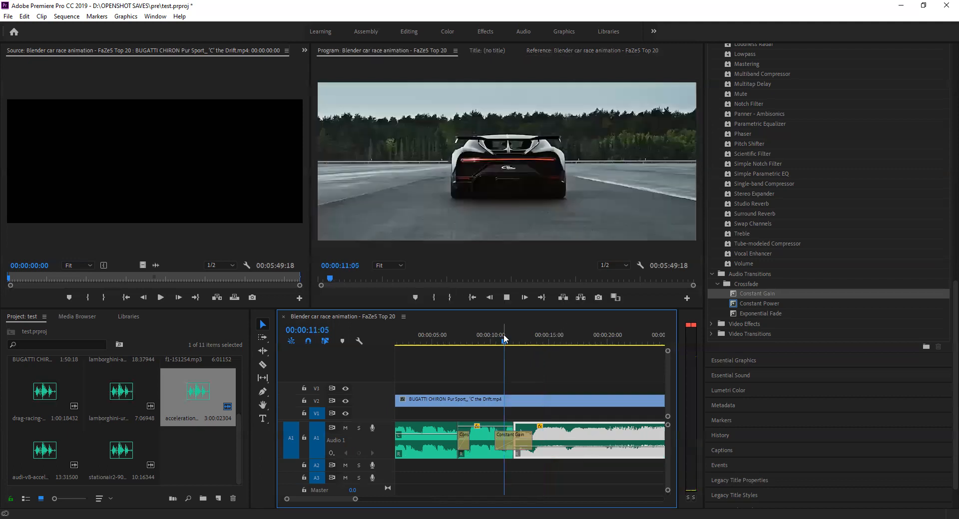
pyautogui.press('space')
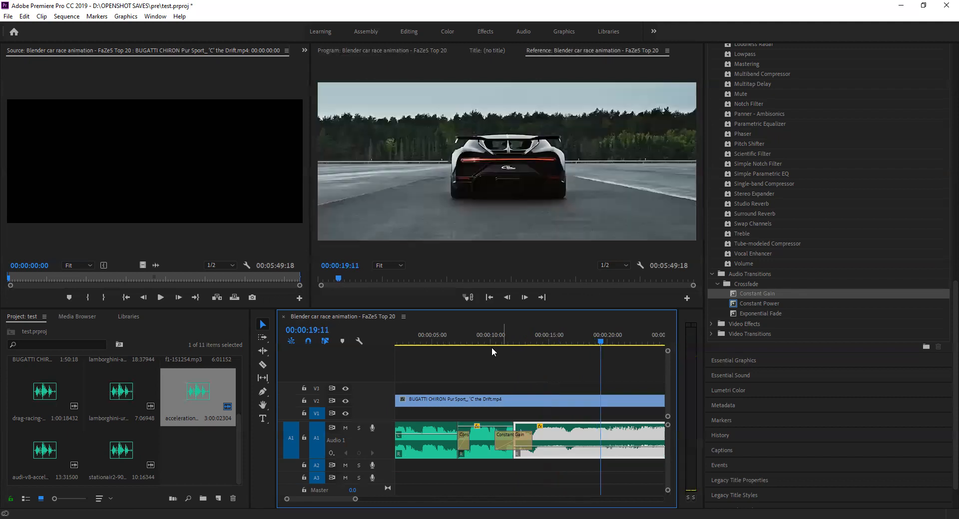
# Step: Reduce the gap-filling segment's volume level further to about -12.83 dB and replay the sequence to 00:00:44:03
pyautogui.moveTo(355, 499); pyautogui.dragTo(389, 499)
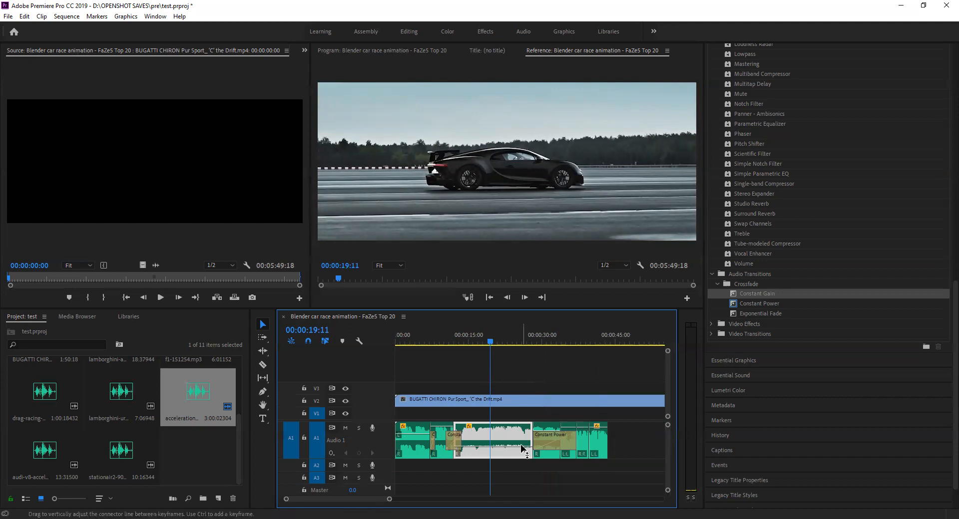
pyautogui.moveTo(522, 449); pyautogui.dragTo(522, 454)
pyautogui.moveTo(523, 454)
pyautogui.press('space')
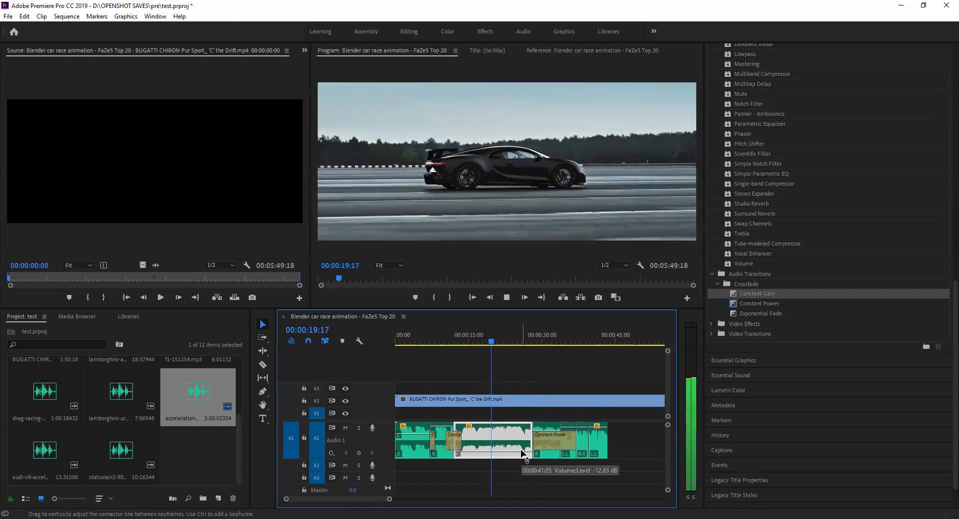
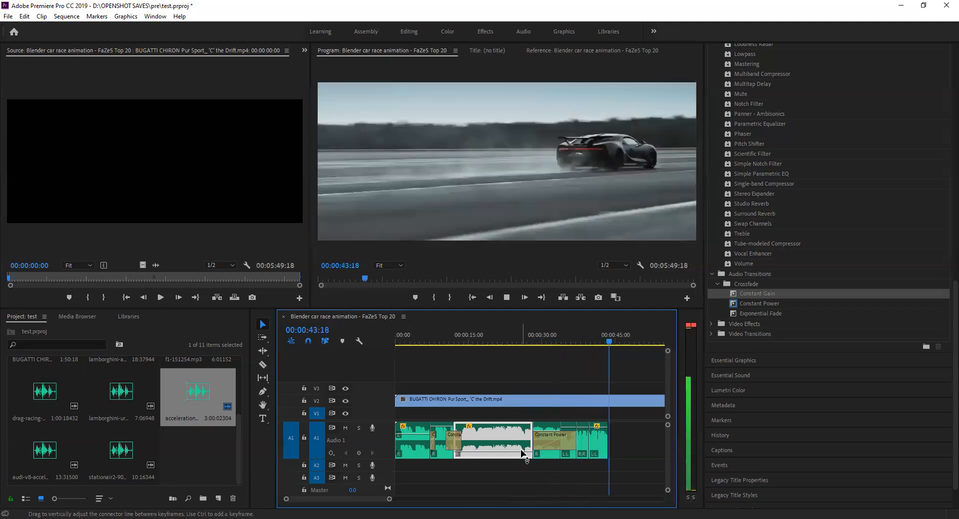
pyautogui.press('space')
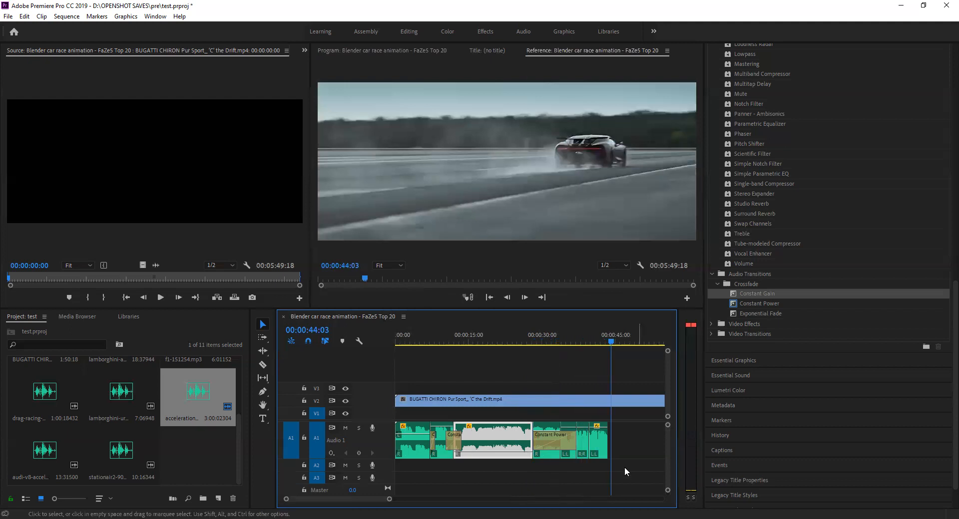
# Step: Play the later Audio 1 sounds from about 00:01:15 and move the playhead to the end of the video
pyautogui.scroll(-3, 370, 502)
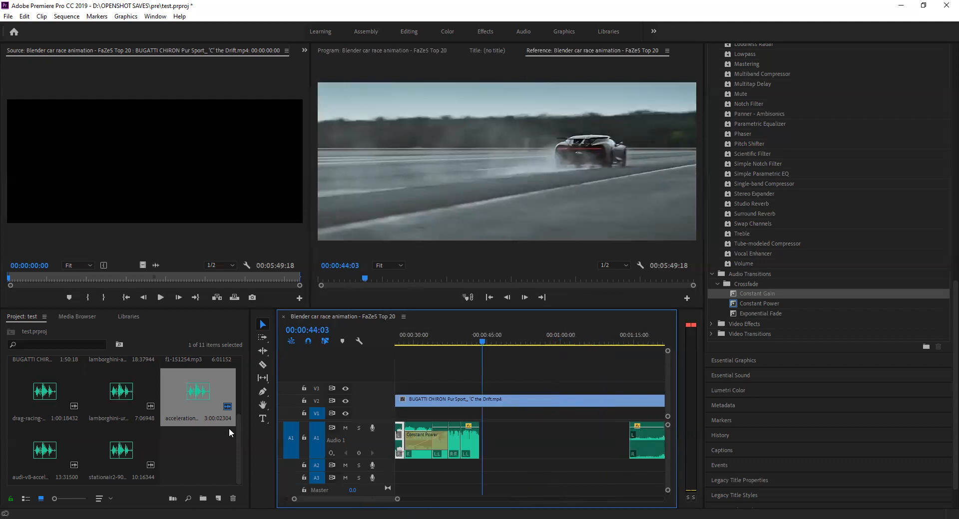
pyautogui.click(112, 456)
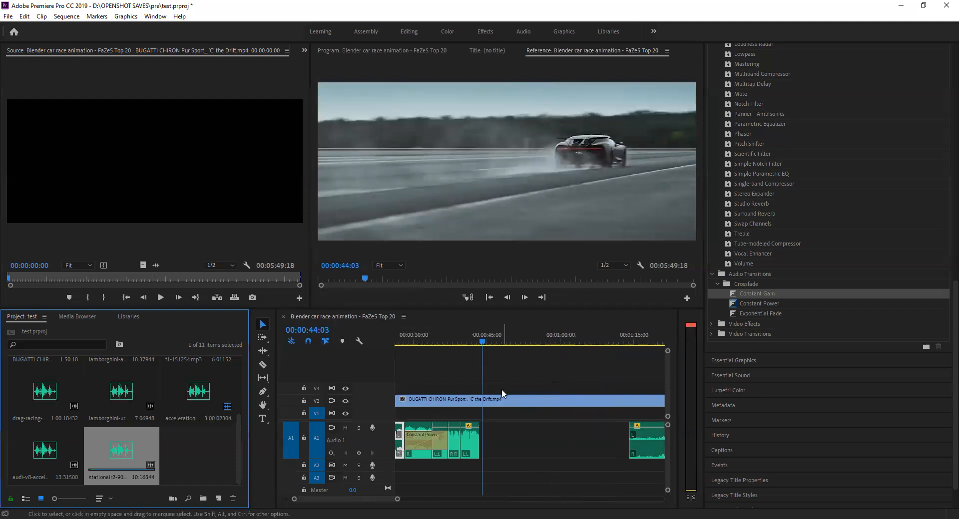
pyautogui.moveTo(483, 344); pyautogui.dragTo(634, 384)
pyautogui.press('space')
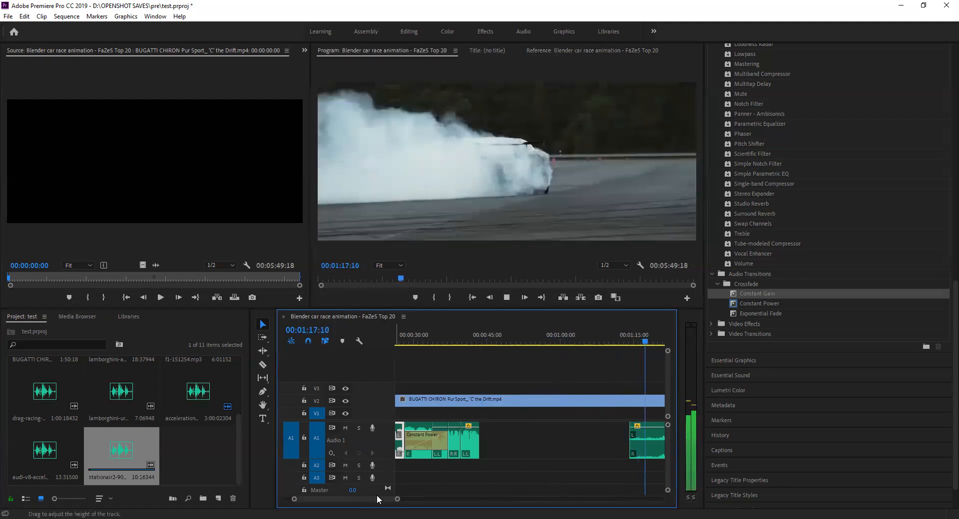
pyautogui.scroll(-2, 390, 502)
pyautogui.scroll(-3, 392, 503)
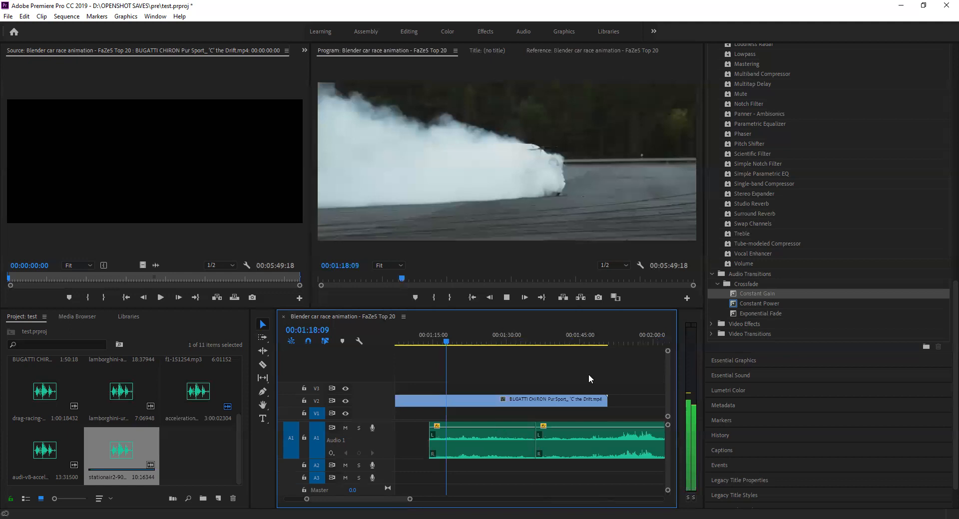
pyautogui.moveTo(409, 500); pyautogui.dragTo(417, 501)
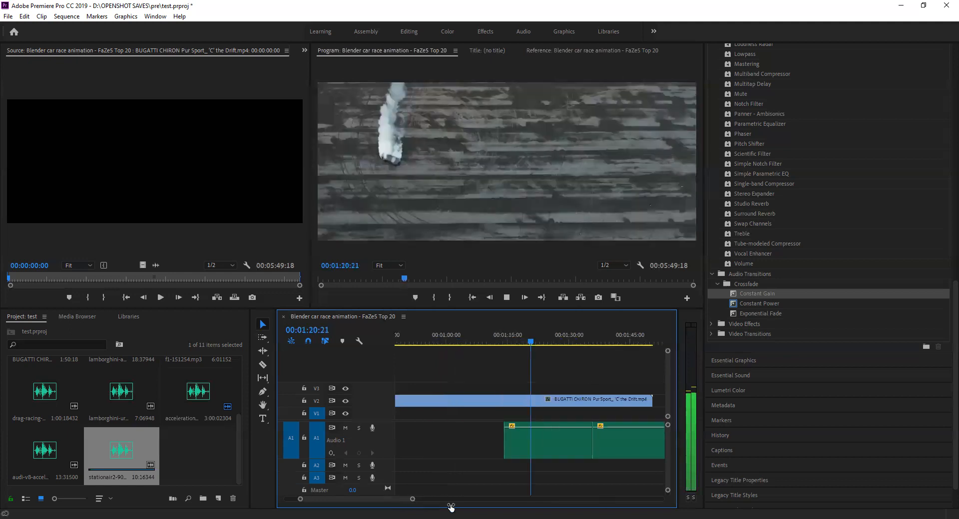
pyautogui.moveTo(519, 339); pyautogui.dragTo(557, 354)
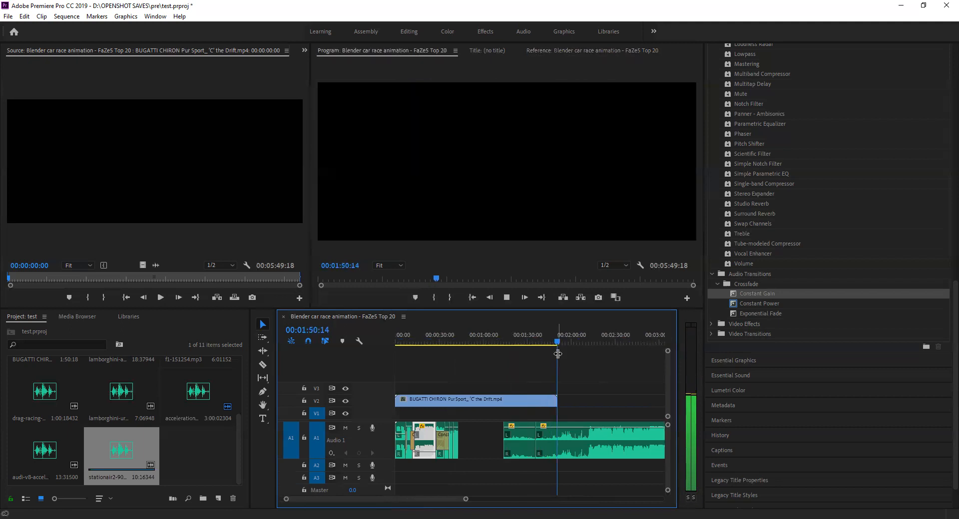
# Step: Delete the first segment after the Audio 1 gap and move the longer sound behind it earlier, to about 00:00:59
pyautogui.click(520, 435)
pyautogui.press('Delete')
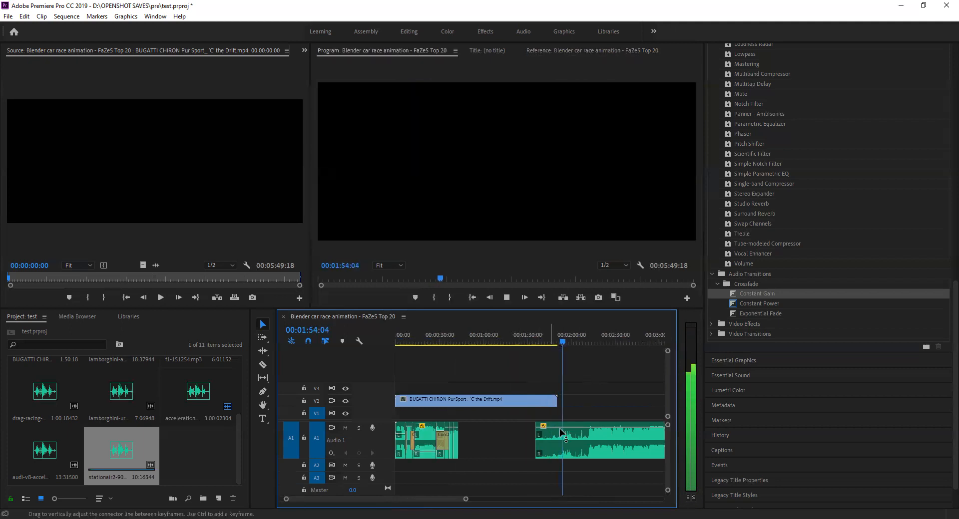
pyautogui.click(613, 438)
pyautogui.moveTo(564, 434); pyautogui.dragTo(558, 435)
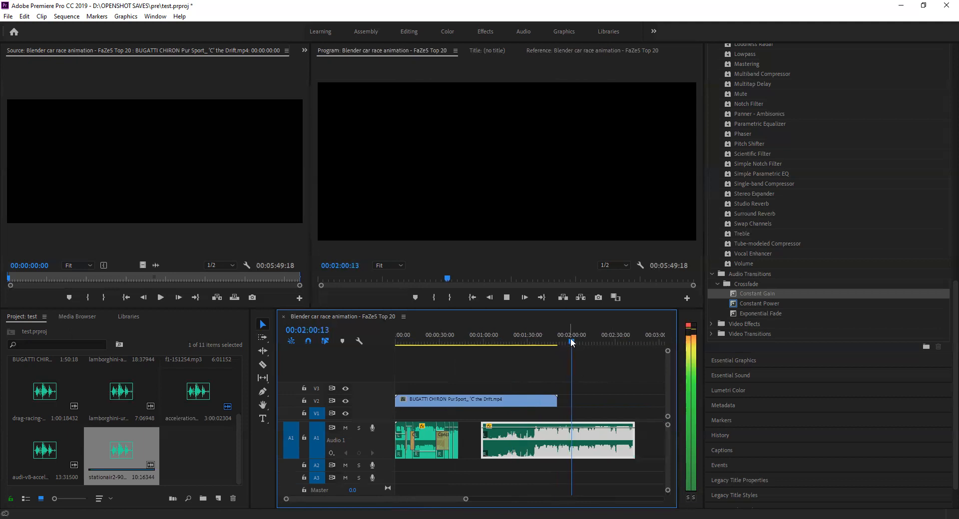
# Step: Split the long sound on Audio 1 at the end of the video, at 00:01:51:01
pyautogui.moveTo(573, 342); pyautogui.dragTo(558, 340)
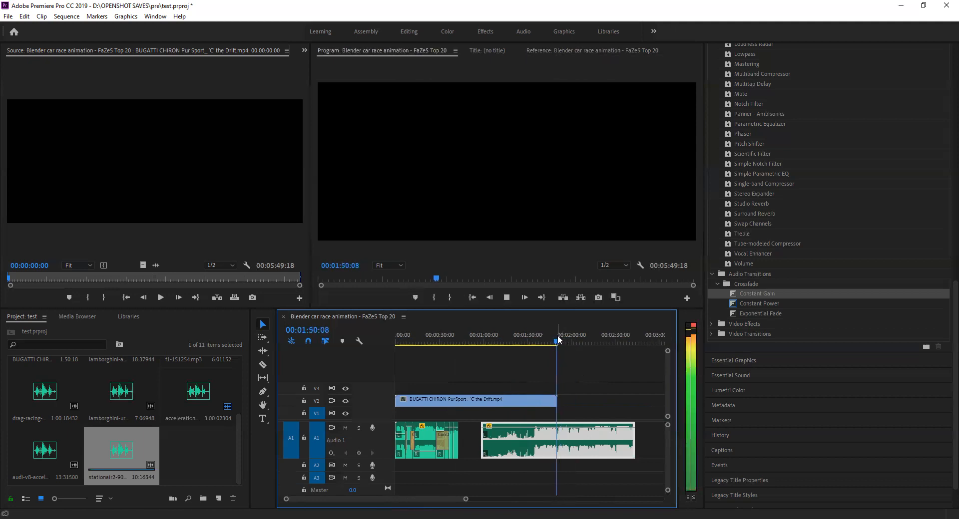
pyautogui.press('space')
pyautogui.click(263, 364)
pyautogui.hotkey('ctrl', 'k')
pyautogui.click(263, 324)
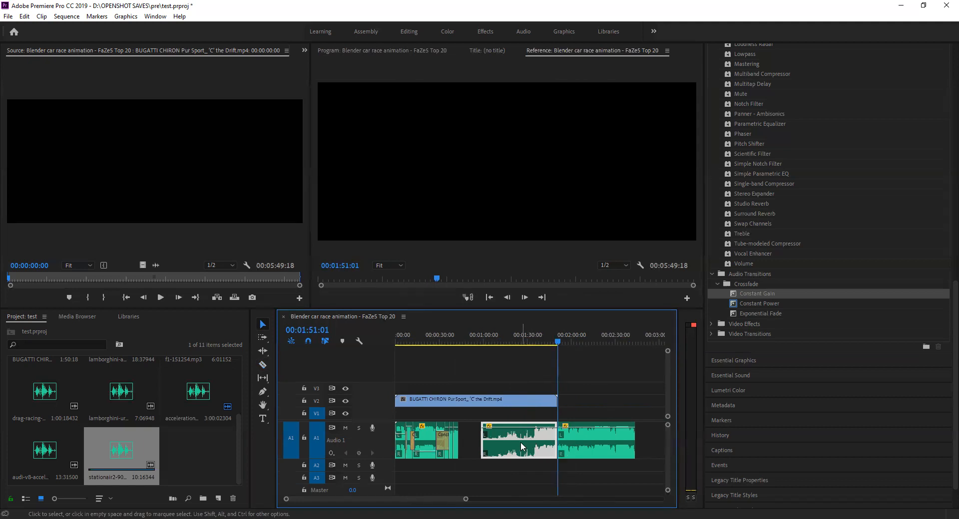
# Step: Place one part of the split sound directly after the last finished Audio 1 segment, starting at 00:00:43:14
pyautogui.moveTo(465, 500); pyautogui.dragTo(501, 499)
pyautogui.scroll(-2, 657, 446)
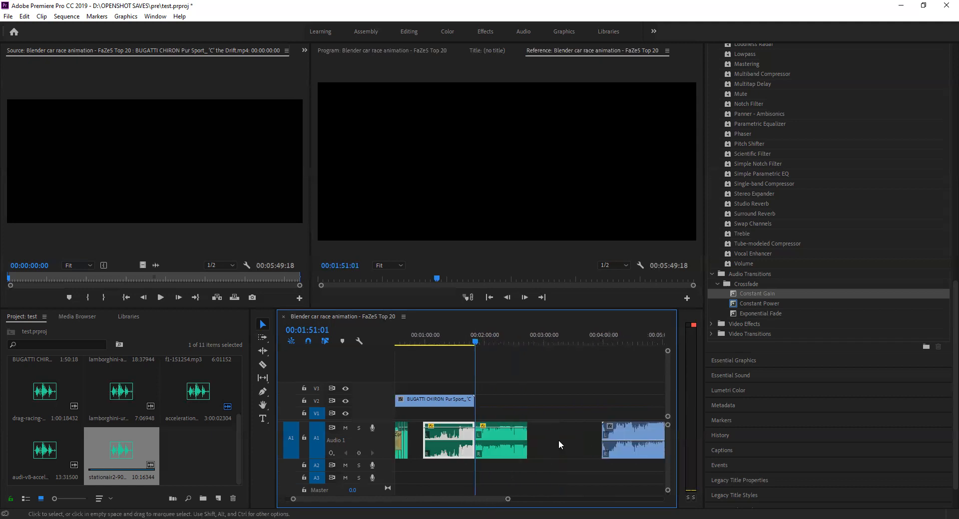
pyautogui.hotkey('ctrl', 'z')
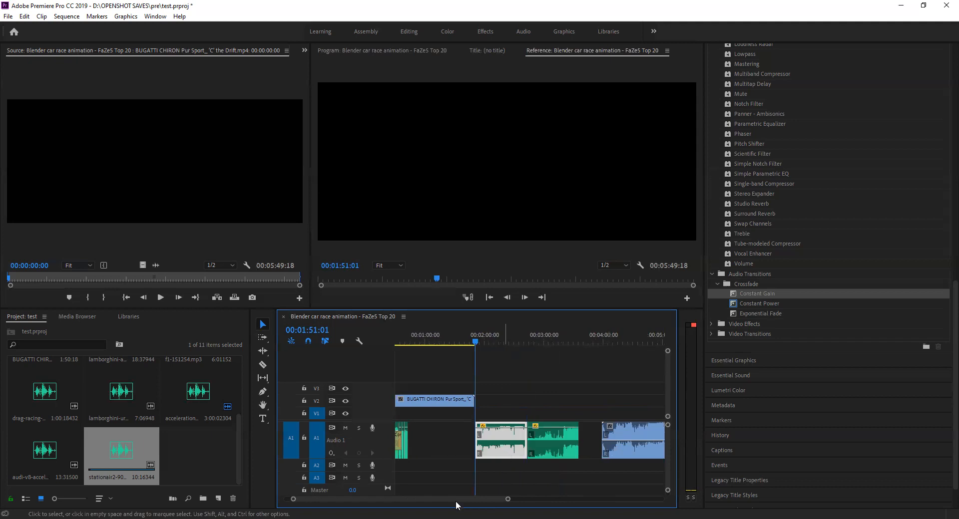
pyautogui.hotkey('ctrl', 'z')
pyautogui.moveTo(501, 500); pyautogui.dragTo(415, 502)
# Step: Replay the sound following the last finished Audio 1 segment from about 00:00:42:00 and delete that sound
pyautogui.moveTo(429, 342)
pyautogui.mouseDown()
pyautogui.moveTo(359, 349)
pyautogui.moveTo(518, 332)
pyautogui.moveTo(449, 341)
pyautogui.mouseUp()
pyautogui.click(431, 349)
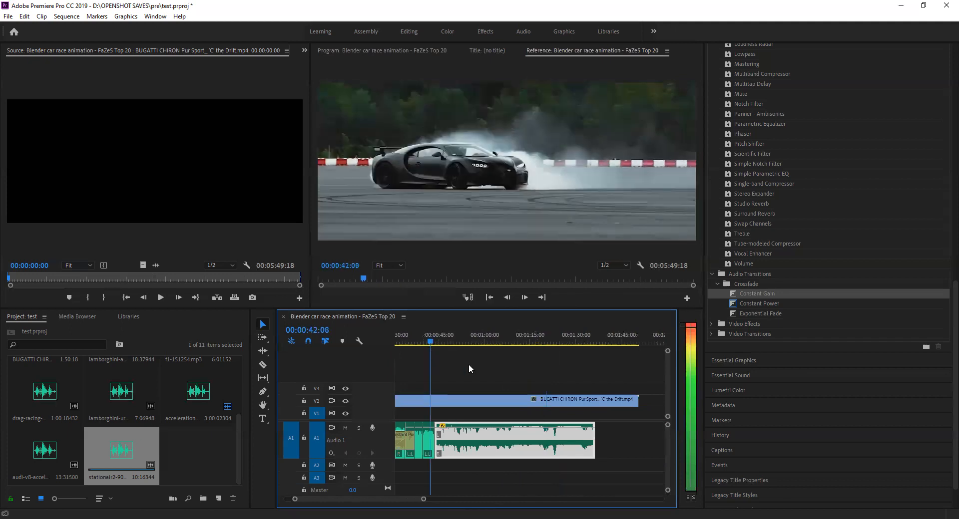
pyautogui.press('space')
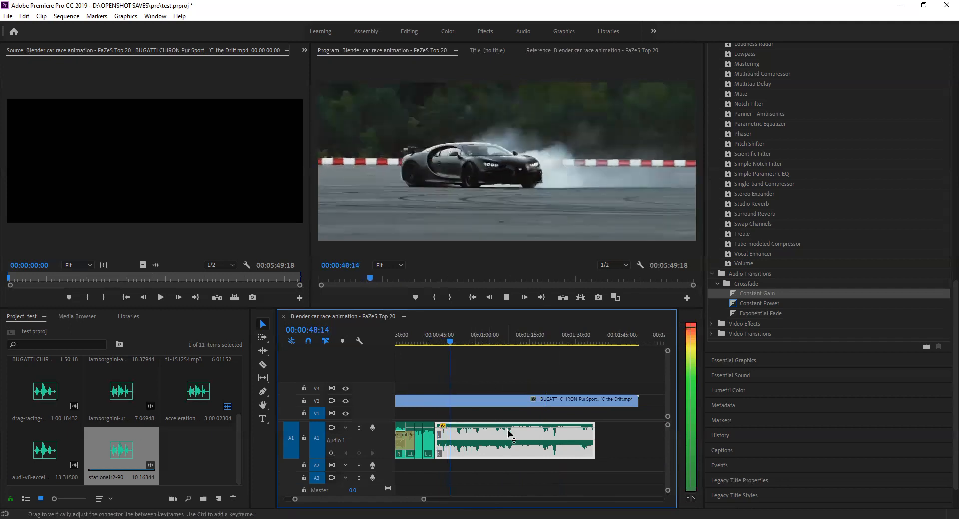
pyautogui.press('space')
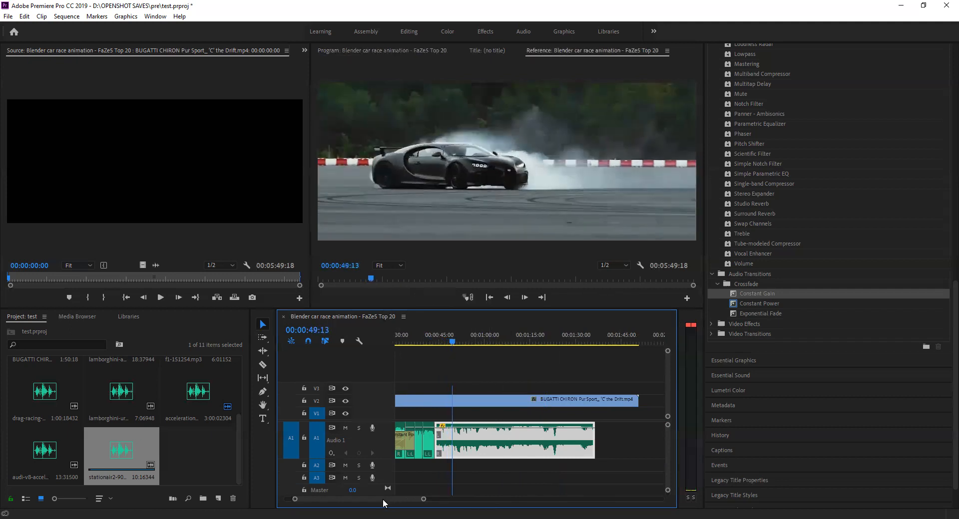
pyautogui.moveTo(383, 499); pyautogui.dragTo(374, 498)
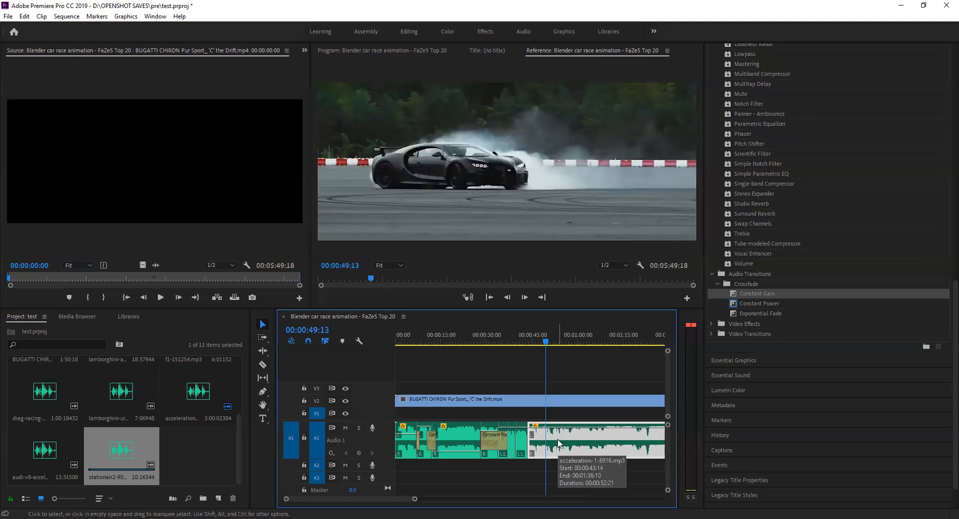
pyautogui.moveTo(558, 444); pyautogui.dragTo(462, 444)
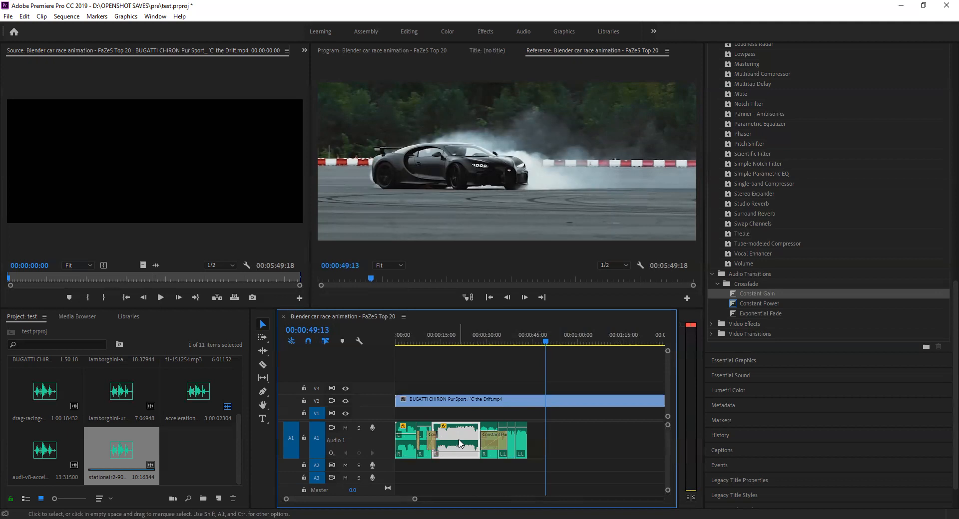
# Step: Paste a copy of the short Audio 1 segment before 00:00:12:00 into the empty space at 00:00:49:13
pyautogui.click(424, 434)
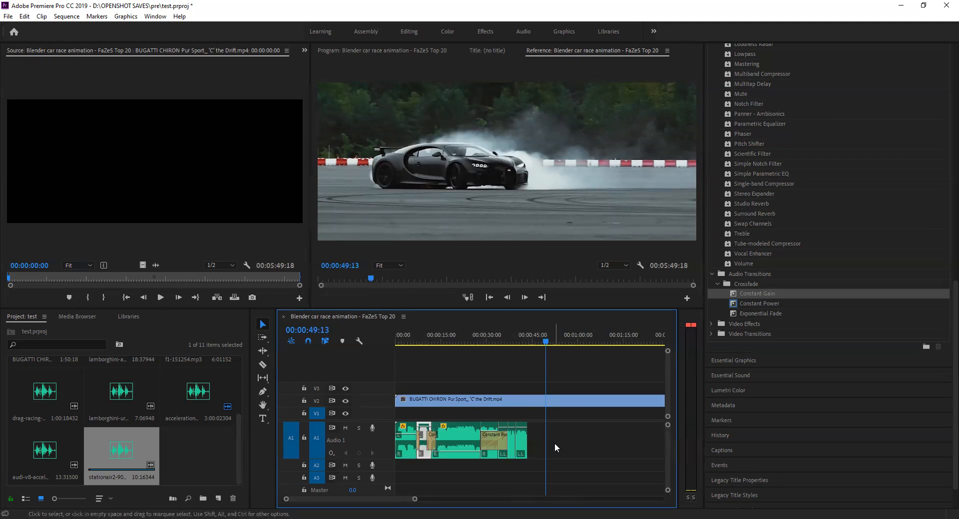
pyautogui.click(538, 439)
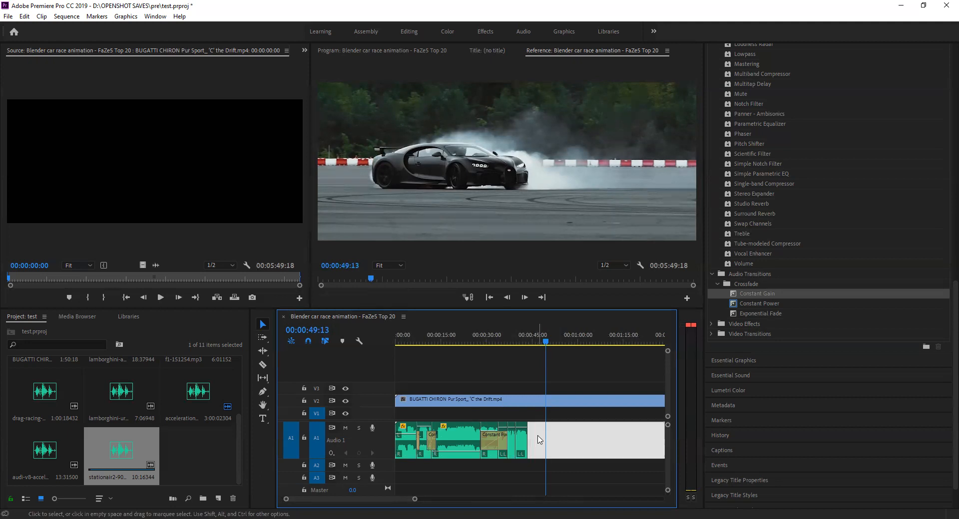
pyautogui.click(423, 432)
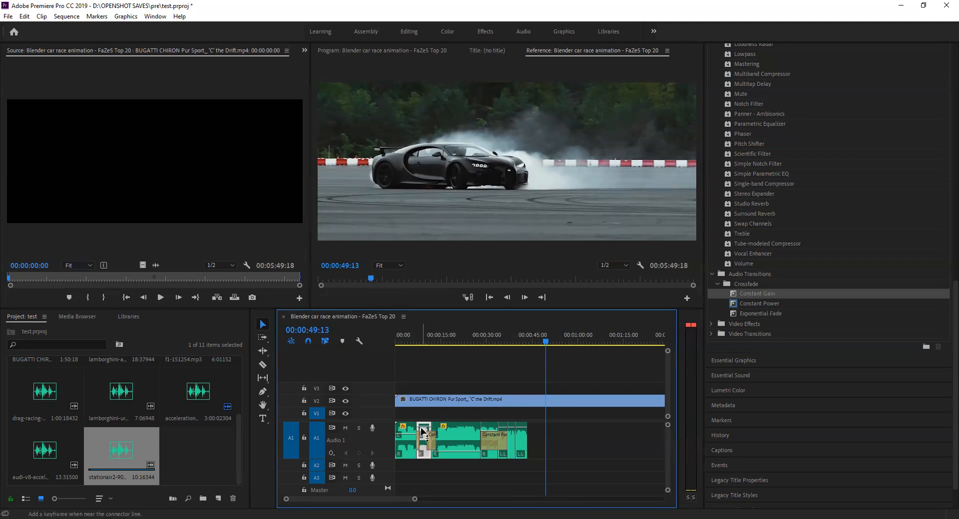
pyautogui.click(541, 439)
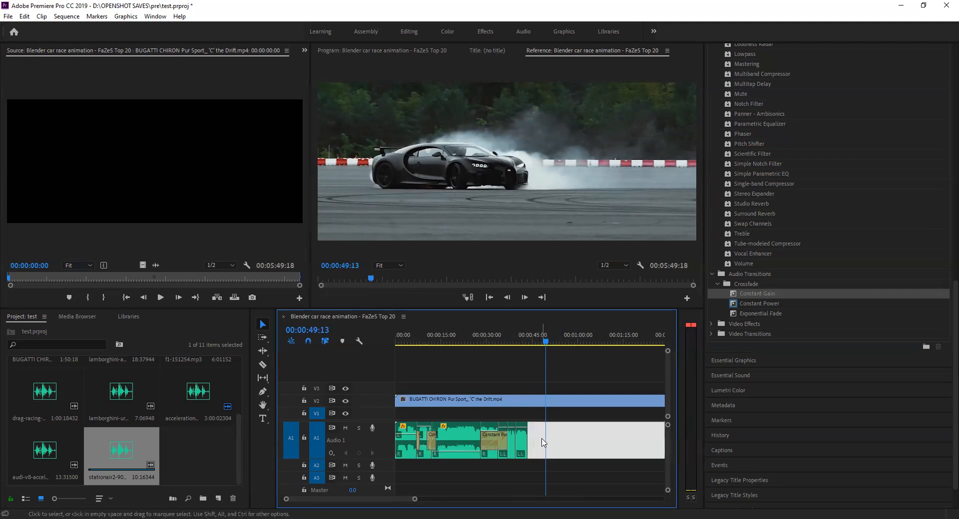
pyautogui.hotkey('ctrl', 'v')
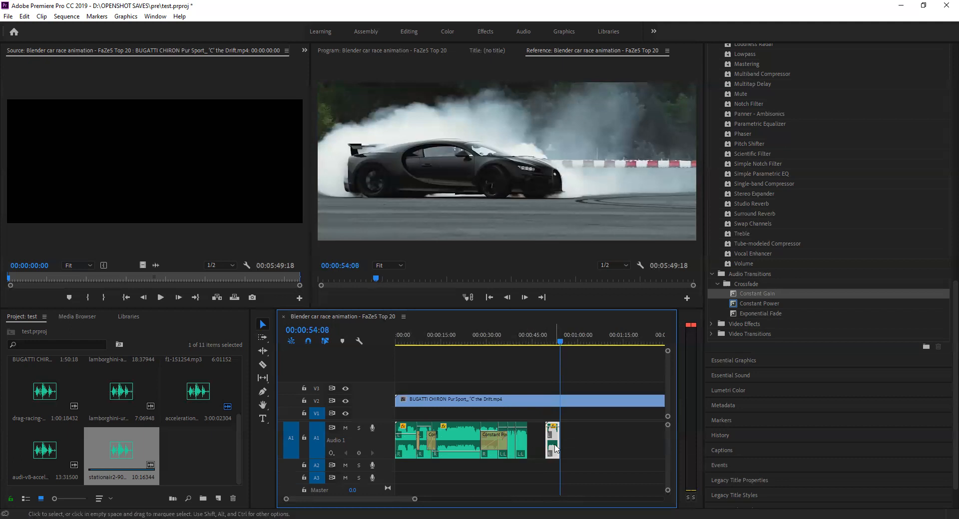
# Step: Lengthen the pasted segment to about 28 seconds, directly after the last finished Audio 1 segment, and play the sound across the join
pyautogui.moveTo(558, 448); pyautogui.dragTo(631, 450)
pyautogui.moveTo(568, 443); pyautogui.dragTo(550, 443)
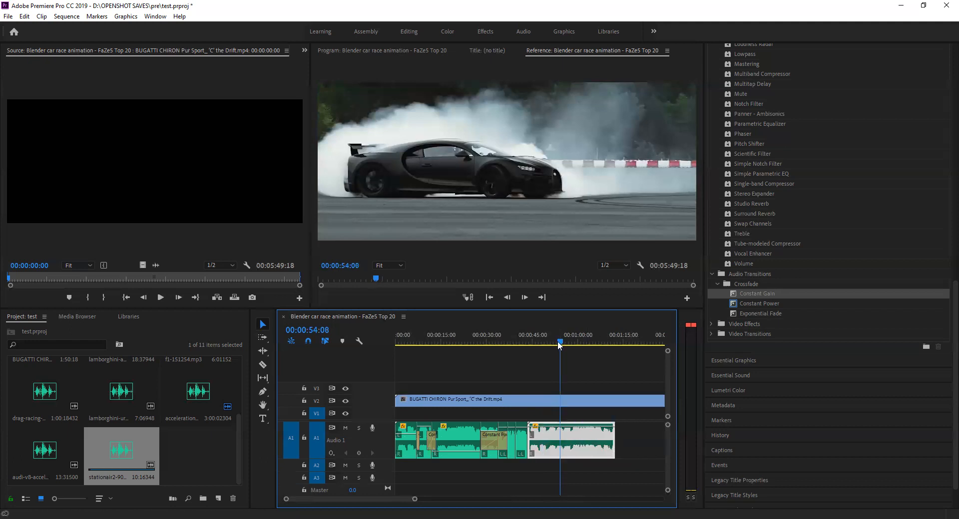
pyautogui.moveTo(558, 340); pyautogui.dragTo(509, 342)
pyautogui.click(519, 341)
pyautogui.press('space')
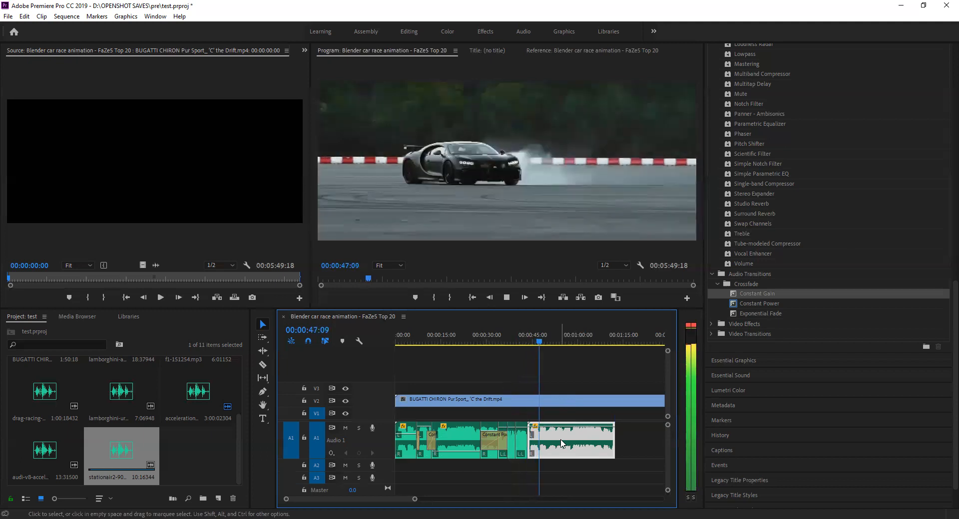
# Step: Delete the lengthened copy from Audio 1 and replay the earlier sounds from about 00:00:10:00
pyautogui.press('space')
pyautogui.press('Delete')
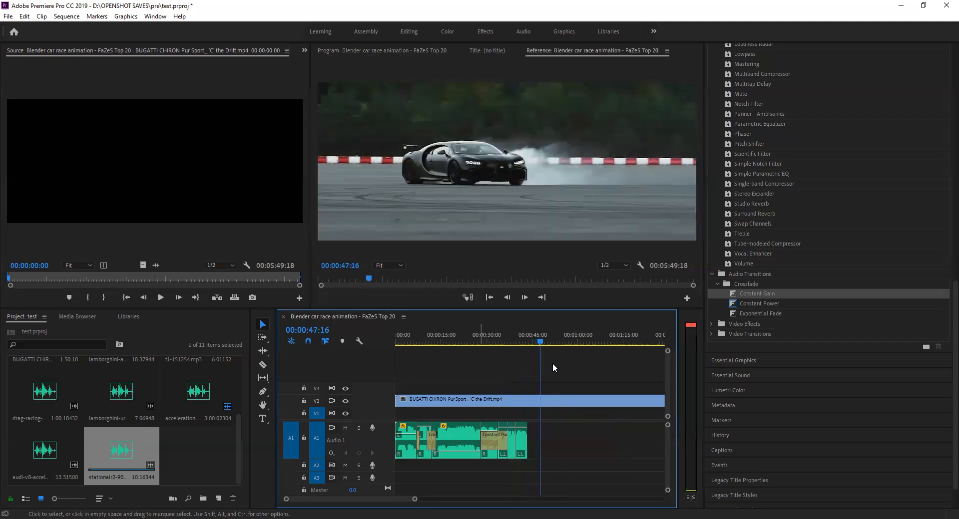
pyautogui.click(425, 342)
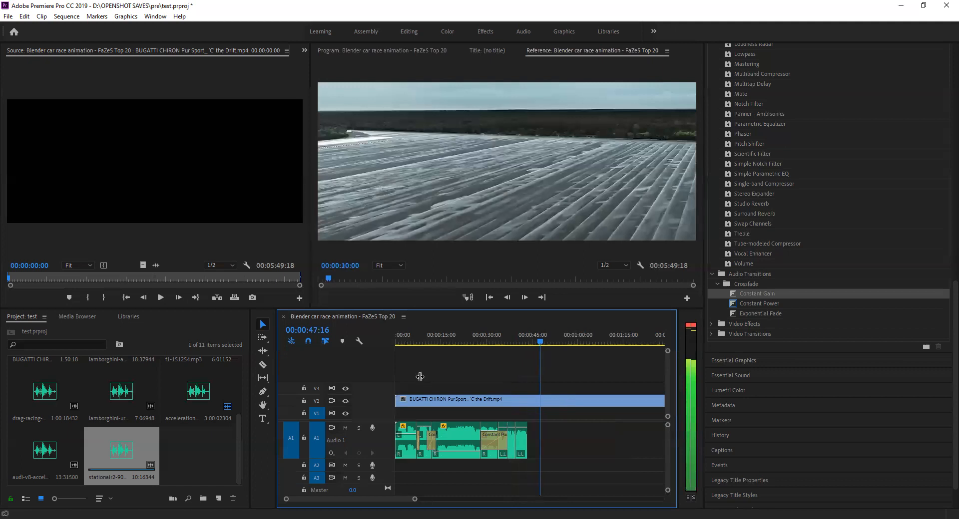
pyautogui.moveTo(420, 377); pyautogui.dragTo(421, 378)
pyautogui.press('space')
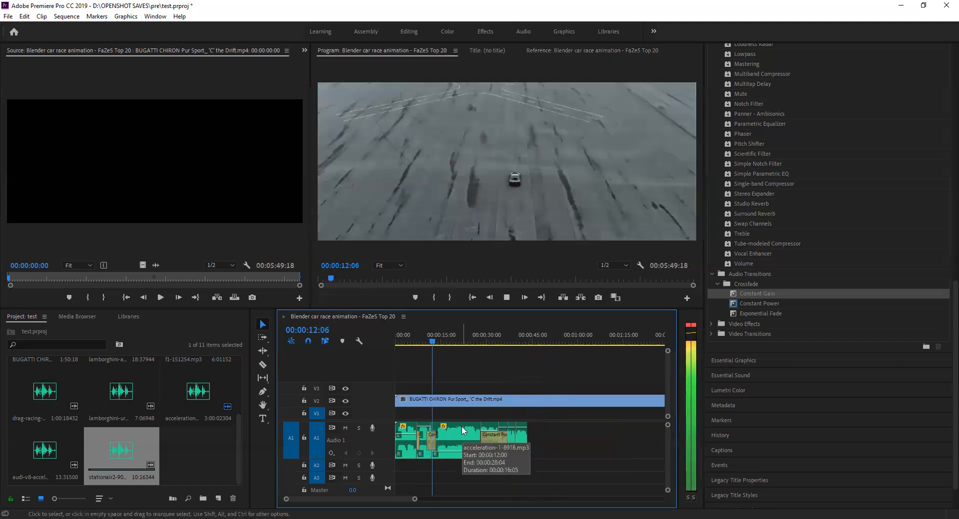
# Step: Try to paste copies of the acceleration-1-6916.mp3 segment starting at 00:00:12:00 into the empty space after the last Audio 1 segment
pyautogui.click(465, 434)
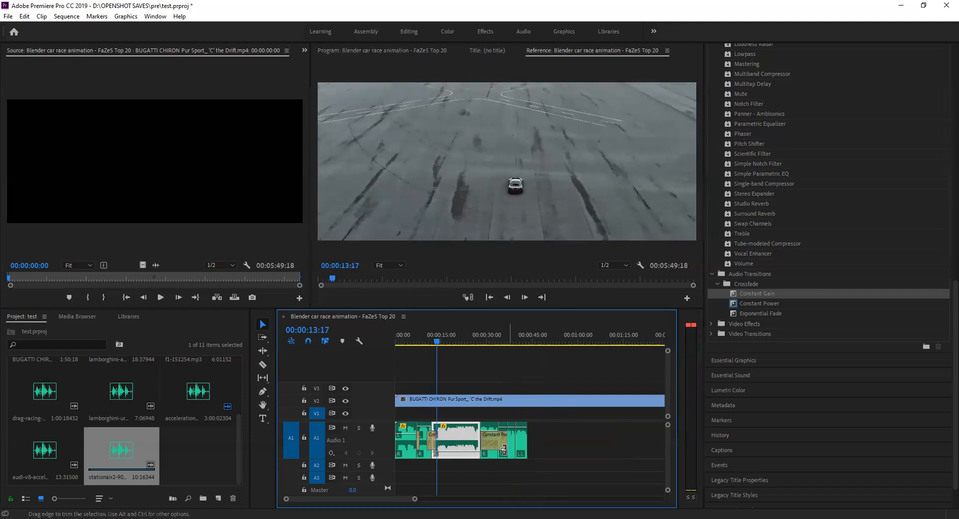
pyautogui.click(551, 440)
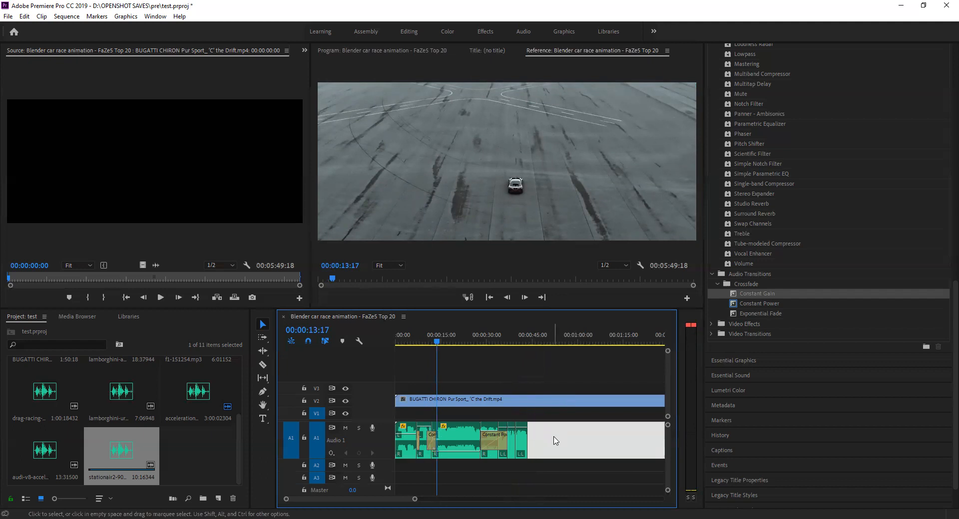
pyautogui.hotkey('ctrl', 'v')
pyautogui.scroll(-2, 559, 442)
pyautogui.scroll(2, 555, 439)
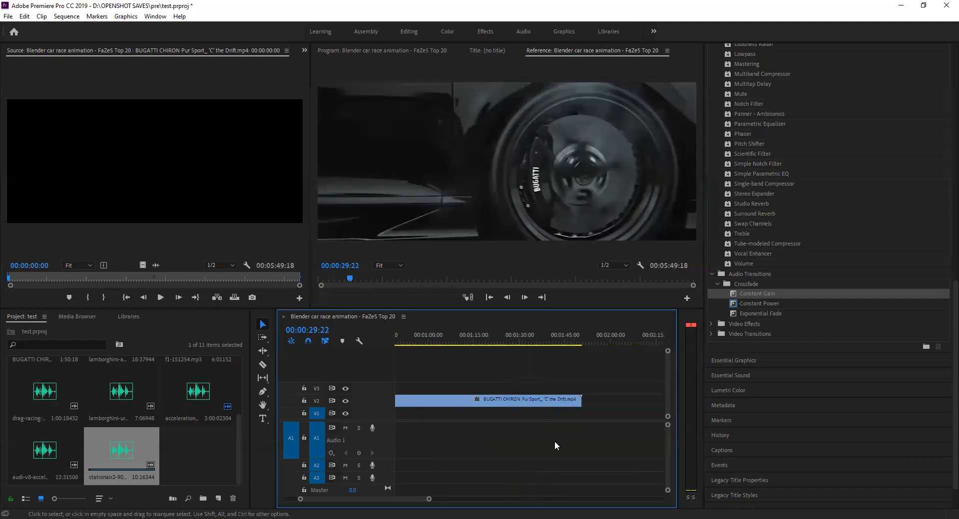
pyautogui.click(554, 442)
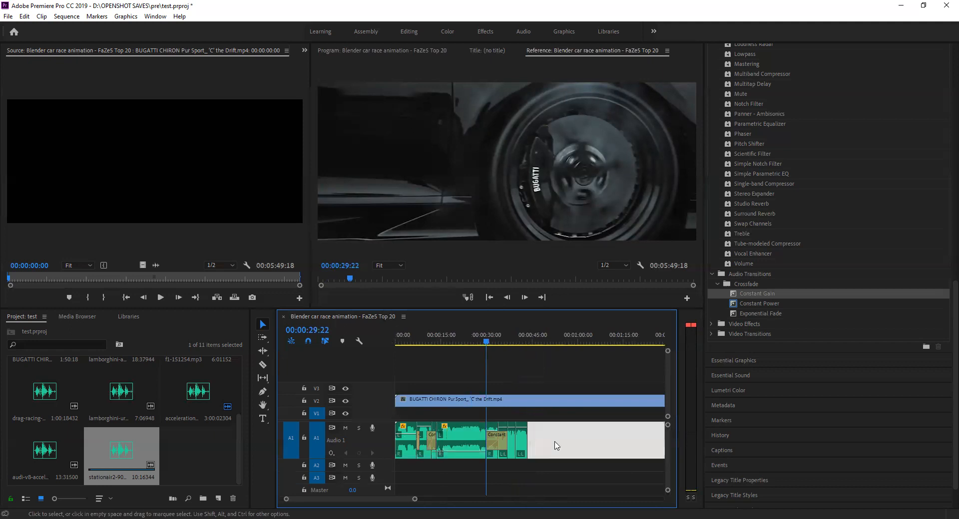
pyautogui.hotkey('ctrl', 'v')
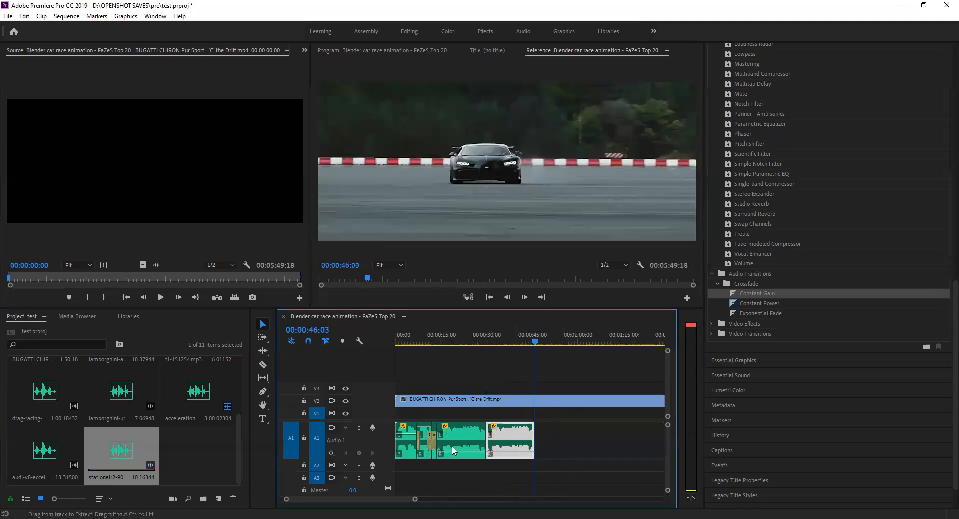
# Step: Undo both pastes of the acceleration-1-6916.mp3 segment on Audio 1
pyautogui.hotkey('ctrl', 'z')
pyautogui.click(465, 442)
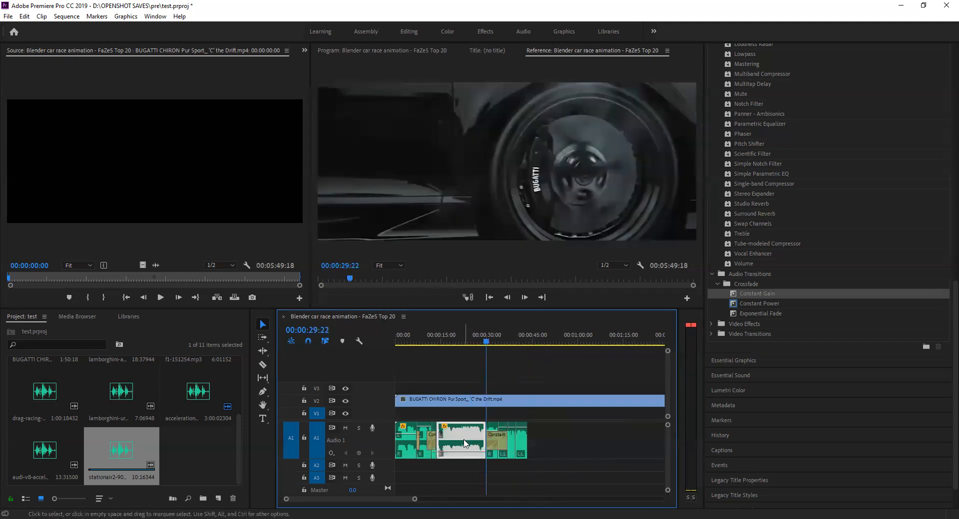
pyautogui.press('Up')
# Step: Paste a copy of the acceleration-1-6916.mp3 segment starting at 00:00:12:00 into the empty part of Audio 1, ending at 00:01:10:02
pyautogui.moveTo(464, 442); pyautogui.dragTo(460, 439)
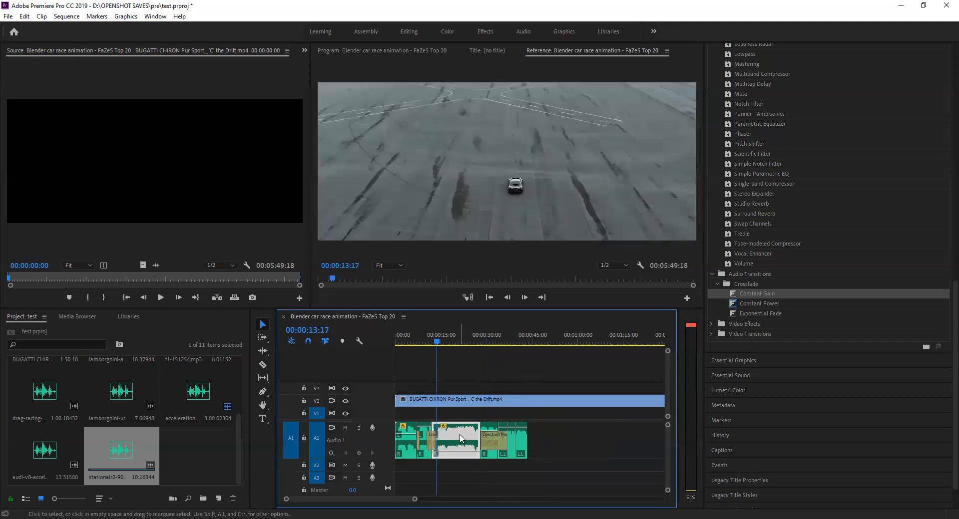
pyautogui.click(551, 433)
pyautogui.moveTo(436, 343); pyautogui.dragTo(552, 367)
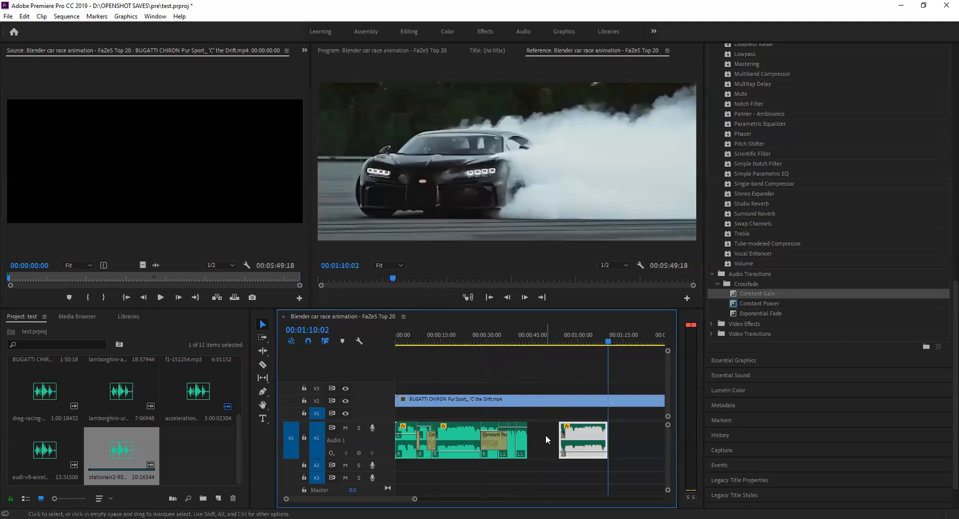
# Step: Close the empty gap before the pasted acceleration-1-6916.mp3 copy on Audio 1 and play it back
pyautogui.rightClick(546, 437)
pyautogui.click(560, 444)
pyautogui.press('space')
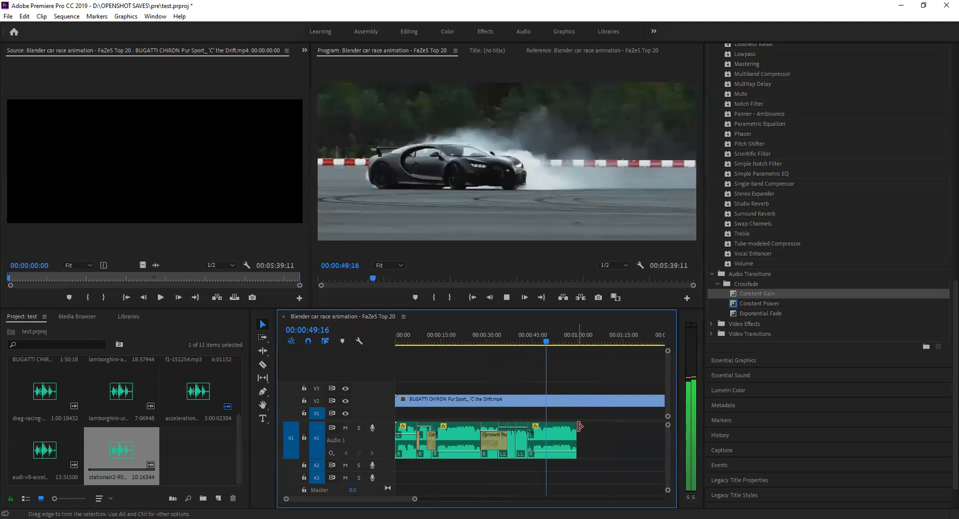
pyautogui.press('space')
# Step: Set the pasted copy's volume level to -0.63 dB and replay it, including from about 00:00:44
pyautogui.click(557, 449)
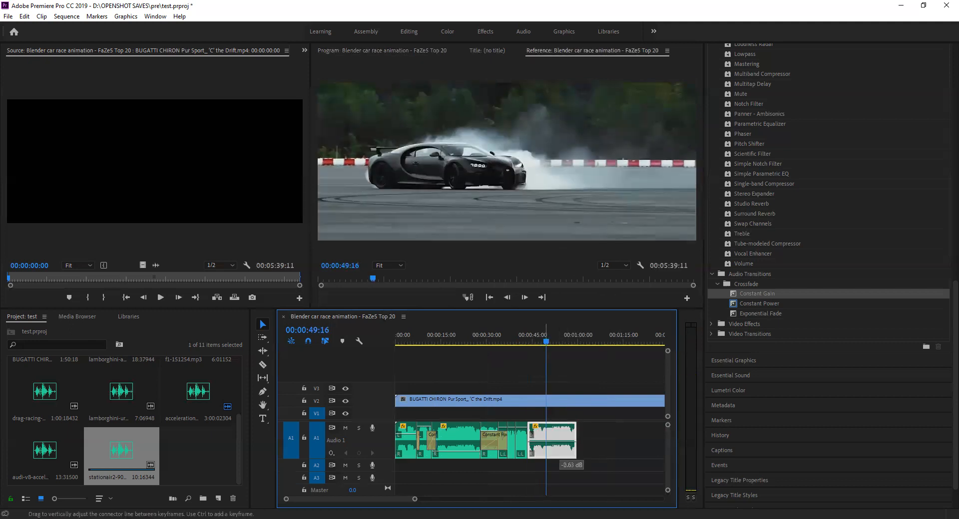
pyautogui.press('space')
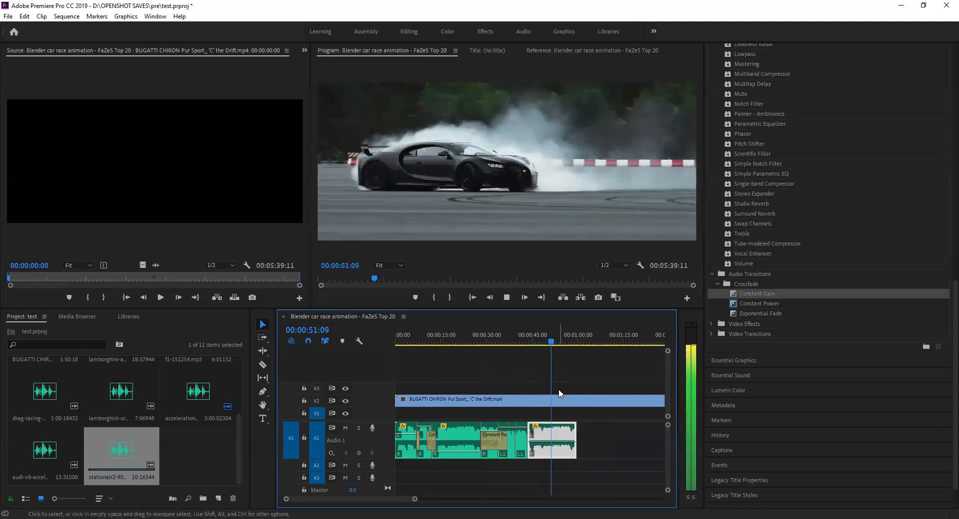
pyautogui.press('space')
pyautogui.click(532, 342)
pyautogui.press('space')
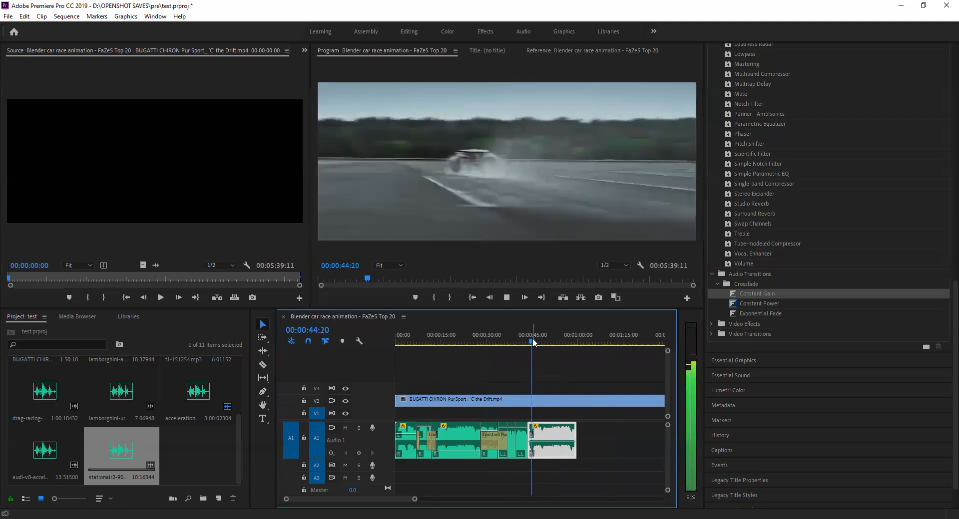
pyautogui.press('space')
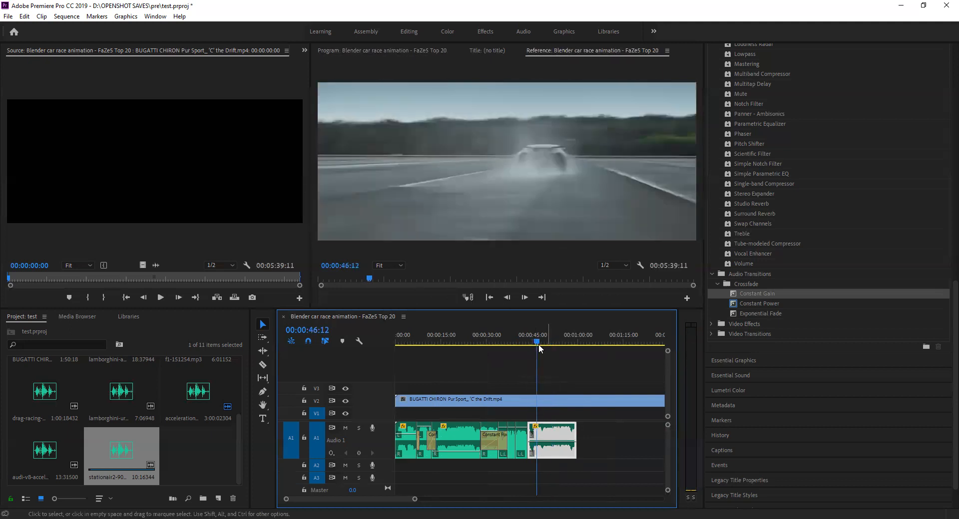
# Step: Cut the pasted Audio 1 copy at 00:00:46:00 and delete the short piece before the cut
pyautogui.click(533, 342)
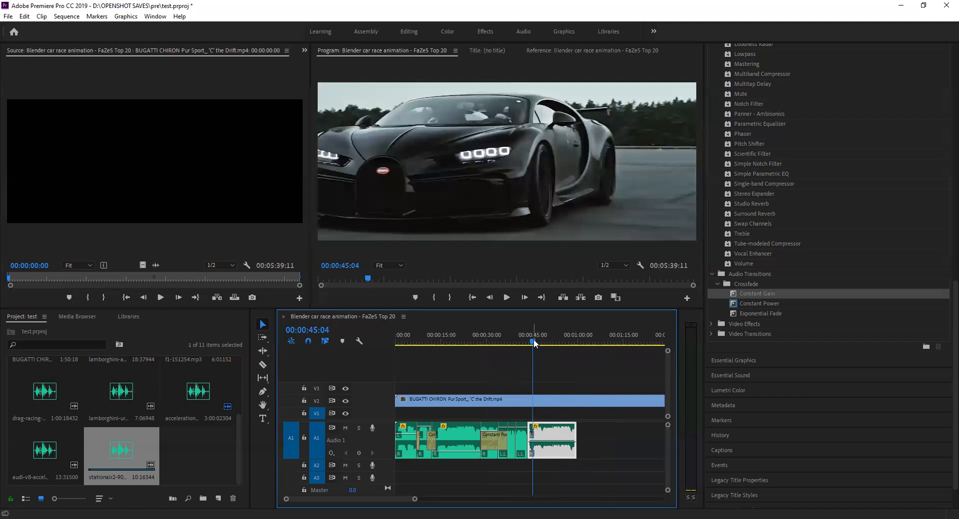
pyautogui.press('Right')
pyautogui.press('Right')
pyautogui.press('Right')
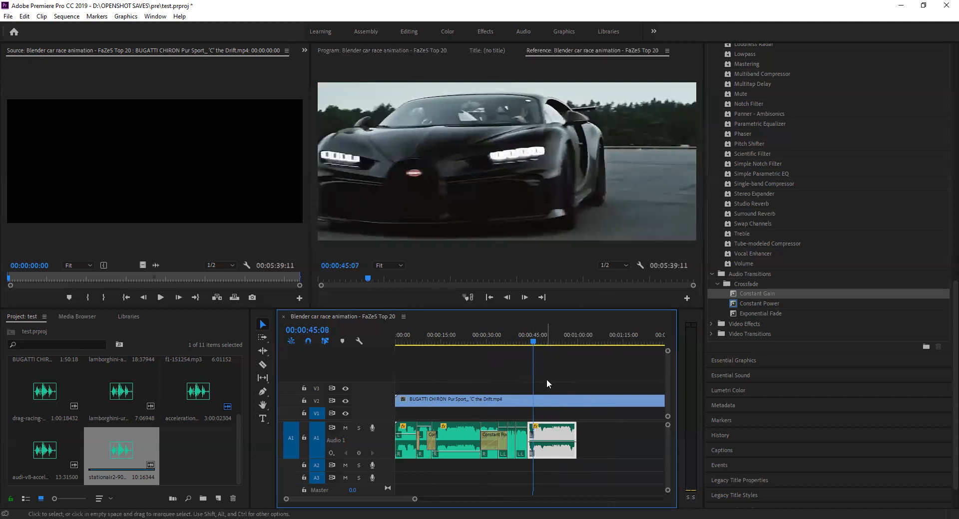
pyautogui.press('space')
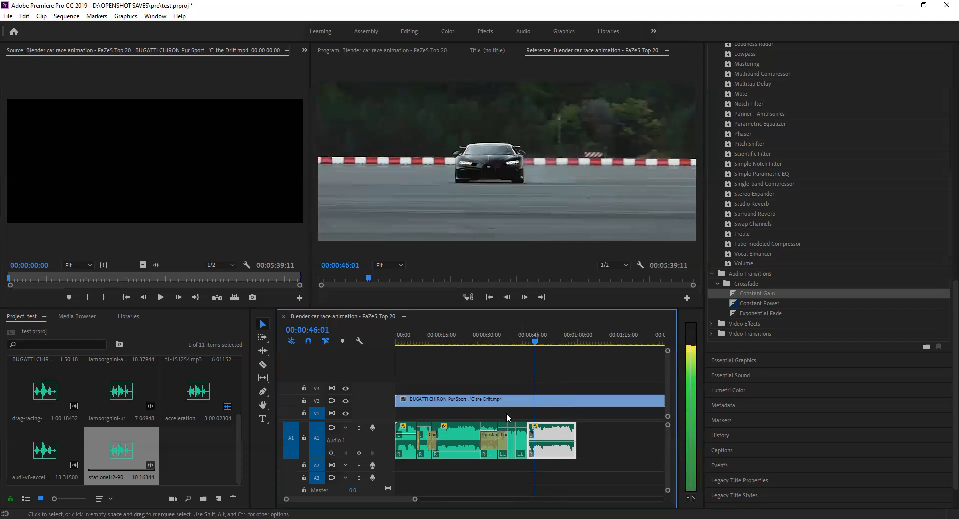
pyautogui.click(263, 365)
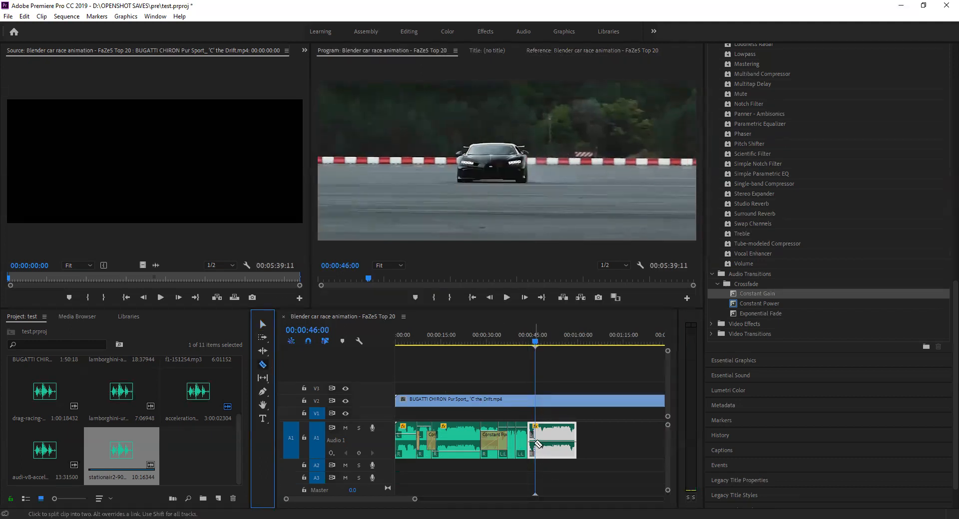
pyautogui.click(535, 443)
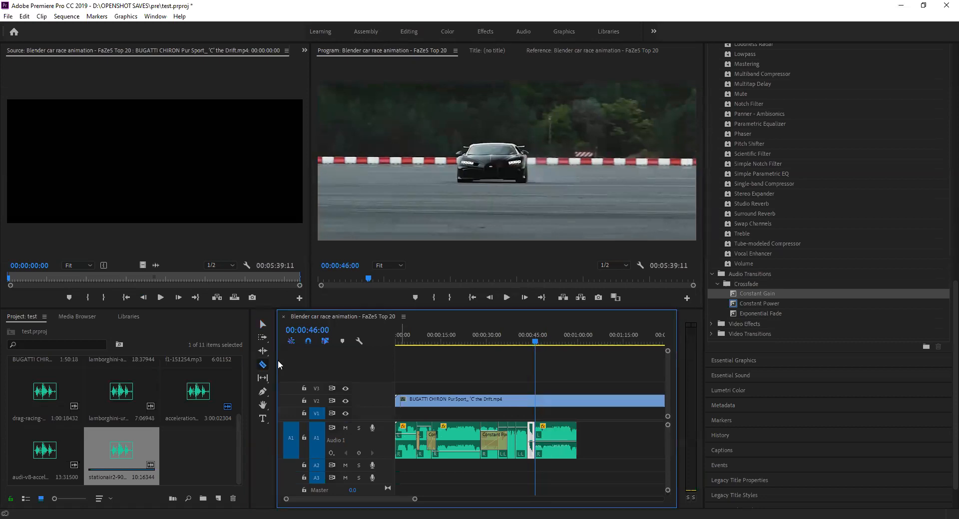
pyautogui.click(267, 325)
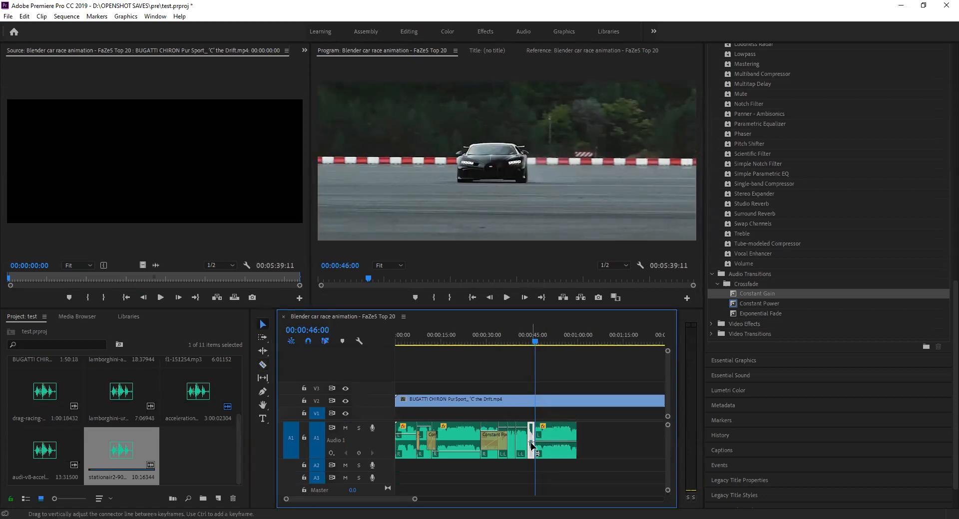
pyautogui.press('Delete')
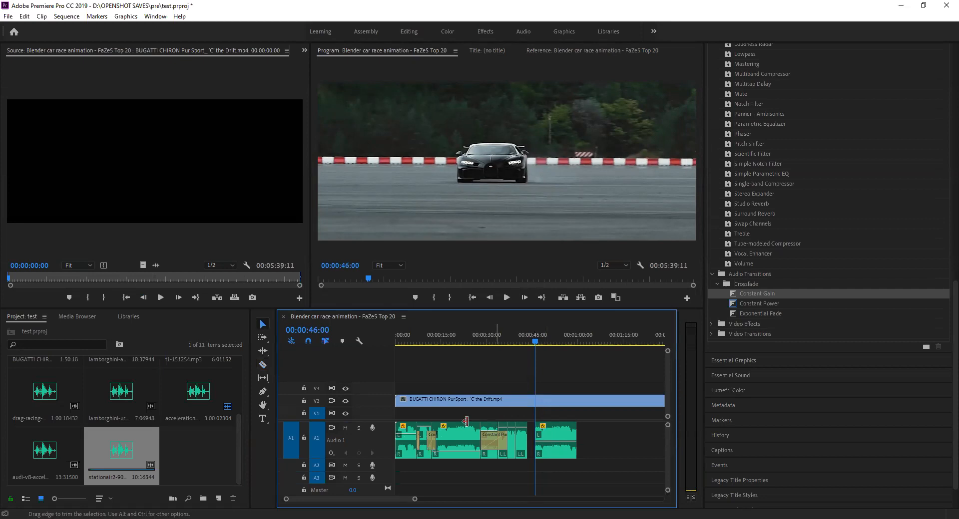
# Step: Play the remaining copy and split it on Audio 1 at 00:00:51:05
pyautogui.press('space')
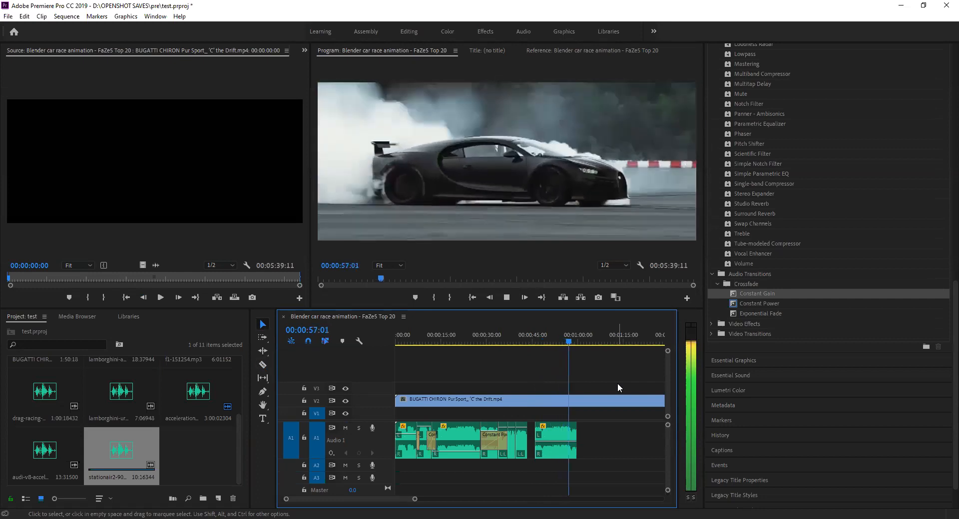
pyautogui.press('space')
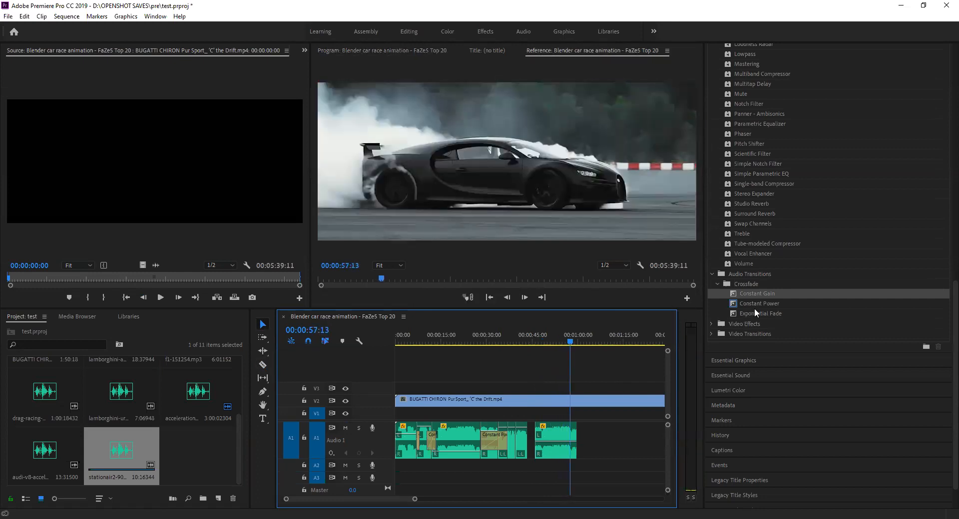
pyautogui.click(757, 313)
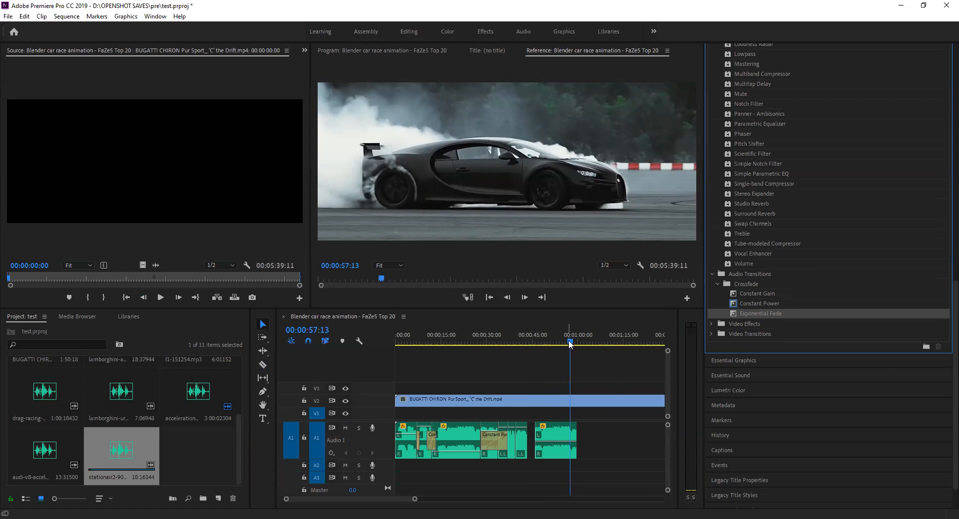
pyautogui.click(544, 342)
pyautogui.press('space')
pyautogui.click(262, 365)
pyautogui.click(556, 435)
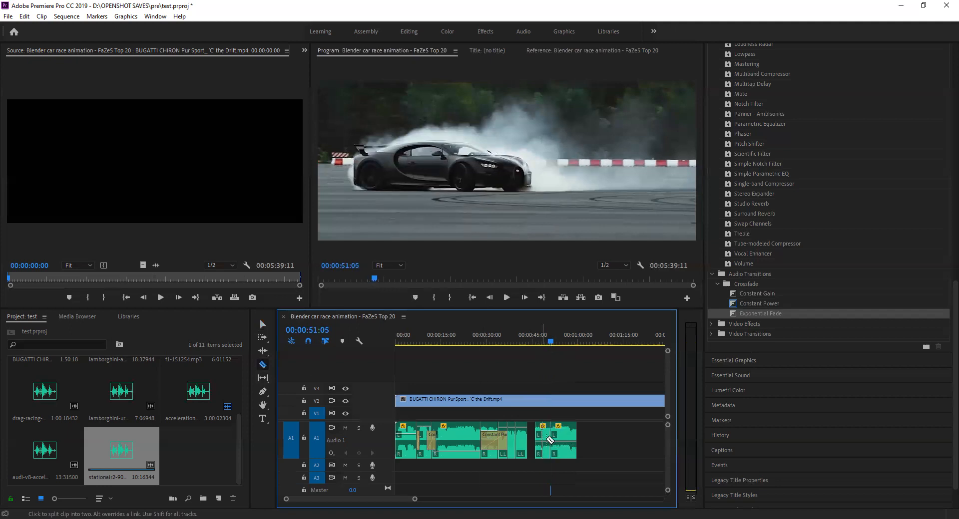
# Step: Add an Exponential Fade crossfade at the 00:00:51:05 cut and lengthen it to span from about 00:00:48 to 00:00:54:11
pyautogui.click(263, 324)
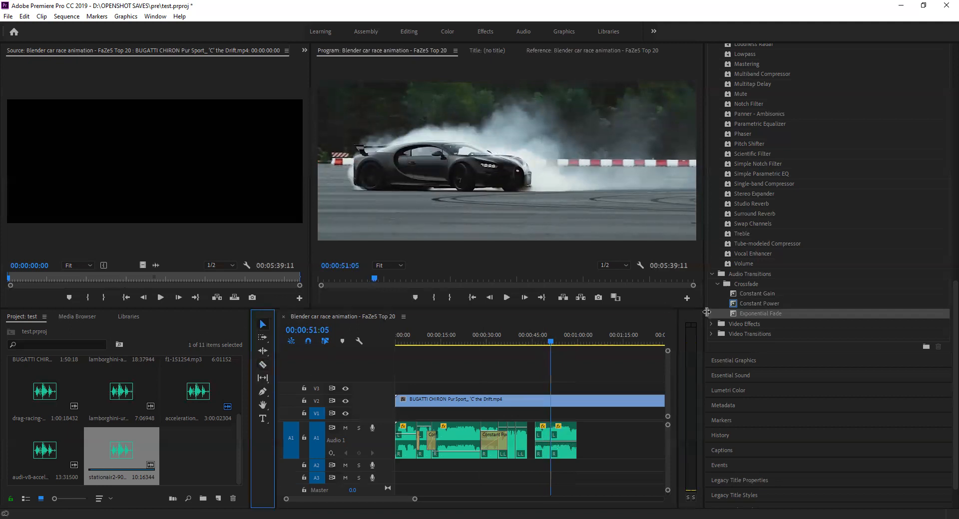
pyautogui.click(767, 313)
pyautogui.moveTo(768, 316); pyautogui.dragTo(553, 441)
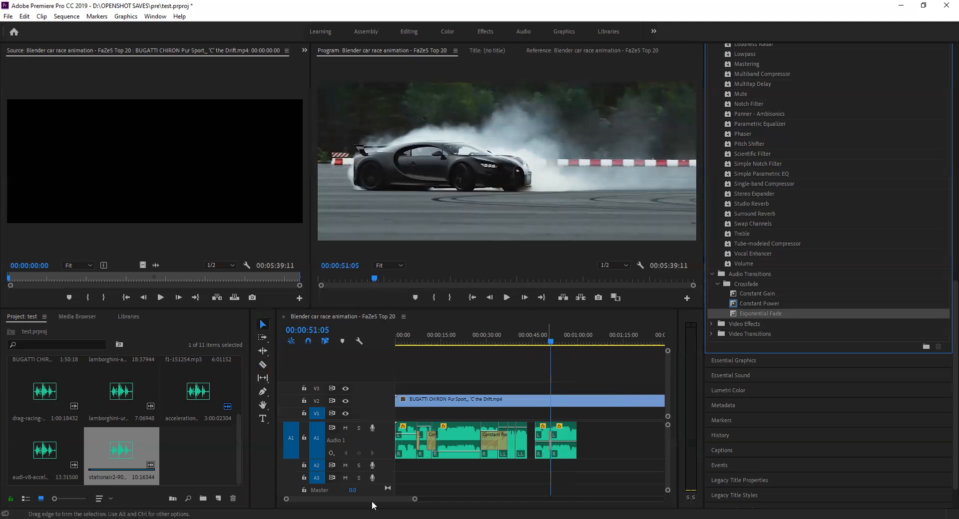
pyautogui.moveTo(415, 499); pyautogui.dragTo(362, 500)
pyautogui.click(525, 443)
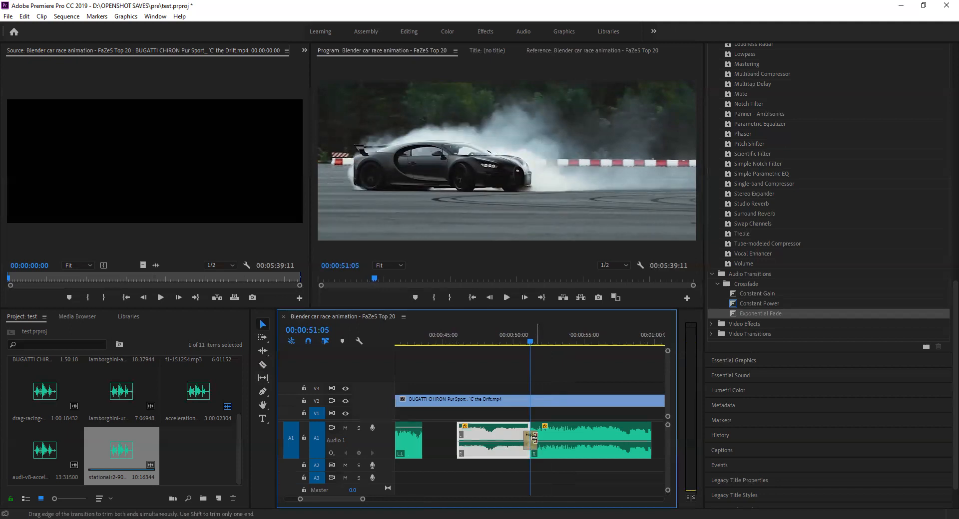
pyautogui.click(533, 438)
pyautogui.moveTo(556, 439); pyautogui.dragTo(576, 439)
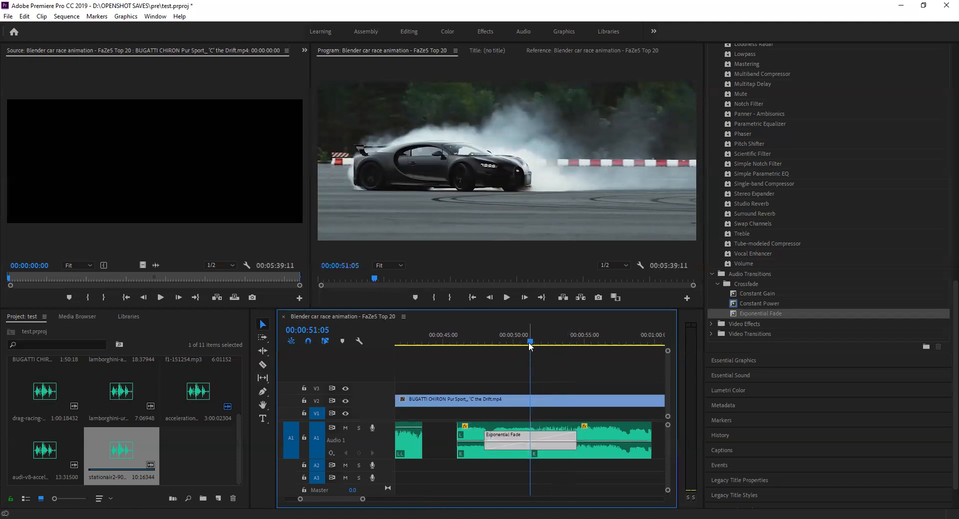
# Step: Play through the crossfade and split the segment at the crossfade's end, 00:00:54:11
pyautogui.click(478, 344)
pyautogui.press('space')
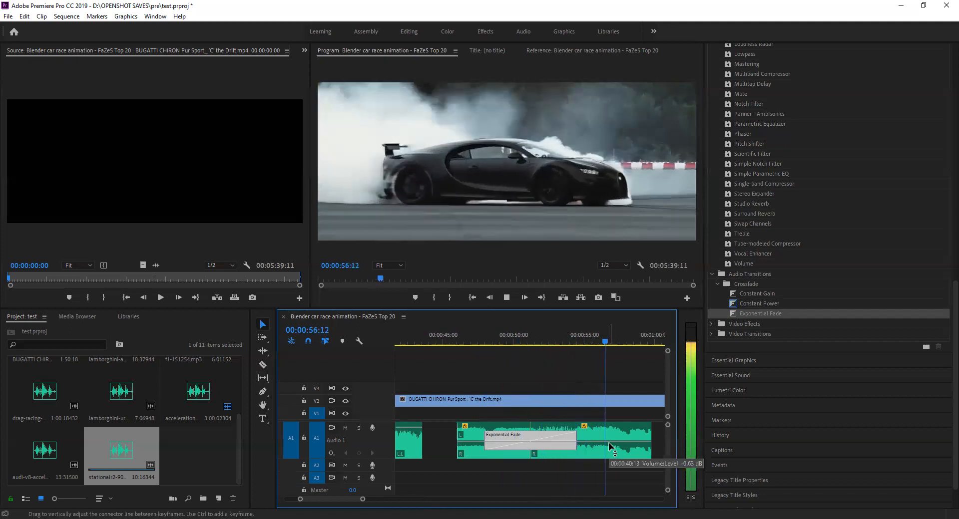
pyautogui.click(562, 345)
pyautogui.moveTo(562, 351); pyautogui.dragTo(576, 357)
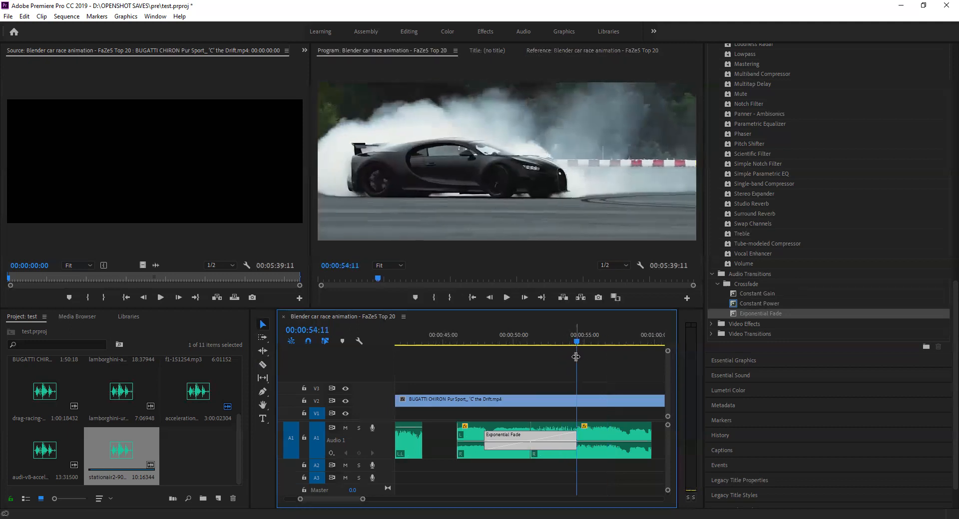
pyautogui.click(263, 365)
pyautogui.click(577, 439)
pyautogui.press('v')
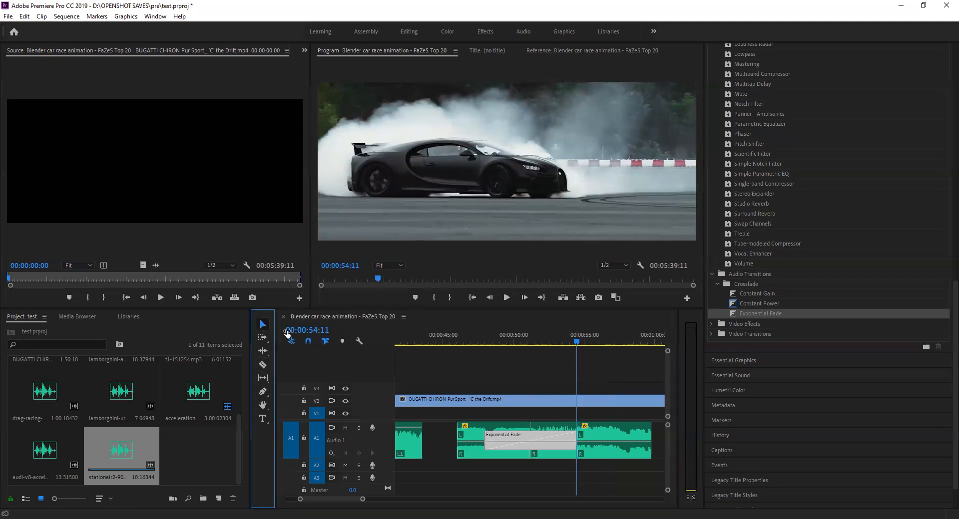
# Step: Modify the audio channels of the segment after 00:00:54:11, leaving output L without a source and R fed only by source R
pyautogui.click(599, 438)
pyautogui.rightClick(600, 437)
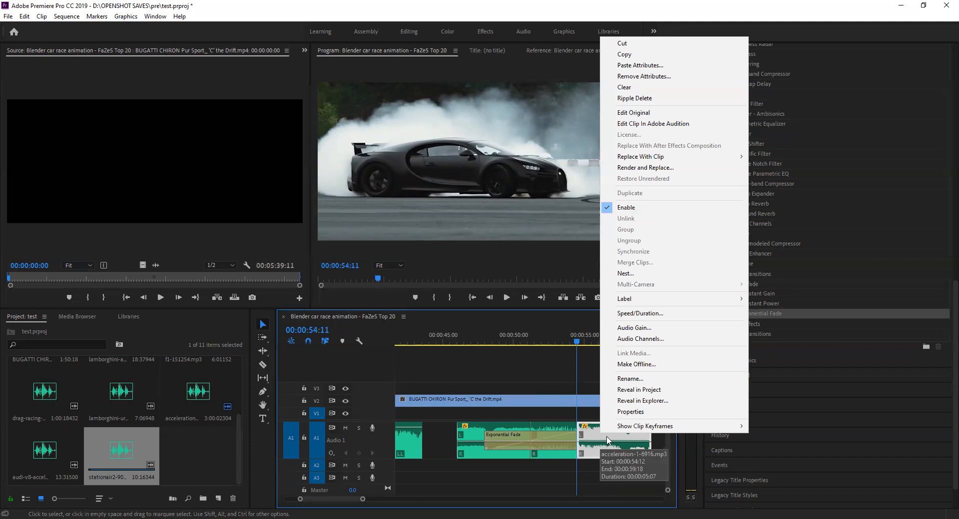
pyautogui.click(653, 341)
pyautogui.click(184, 183)
pyautogui.click(196, 195)
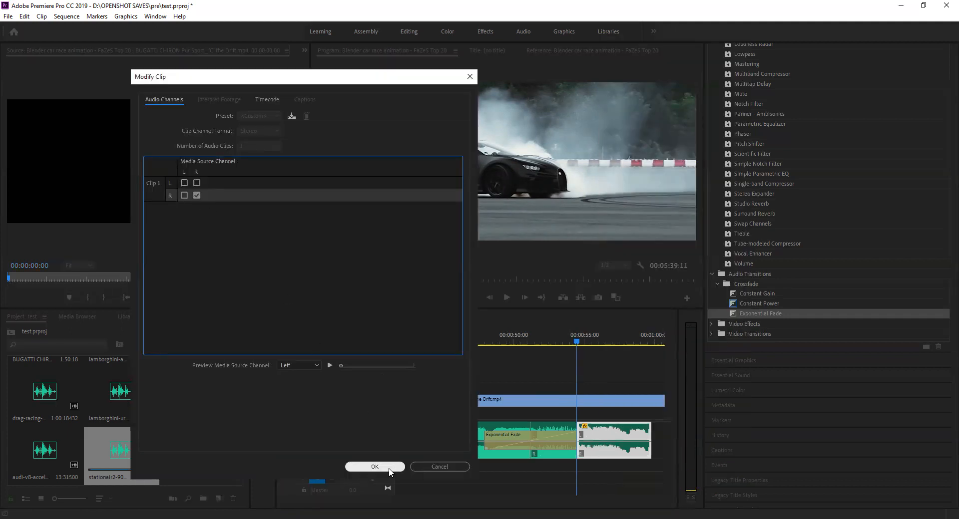
pyautogui.click(374, 467)
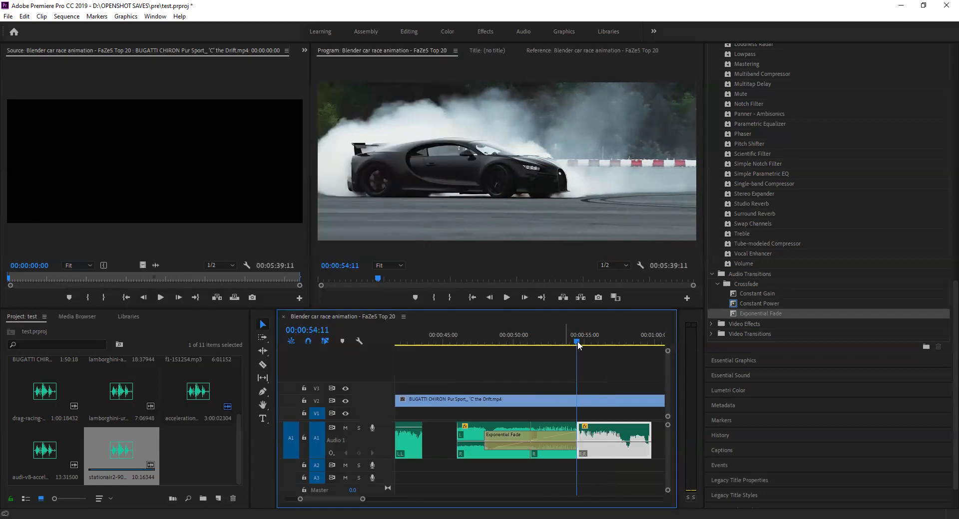
# Step: Replay the Exponential Fade crossfade and the channel-modified last segment on Audio 1
pyautogui.click(552, 342)
pyautogui.press('space')
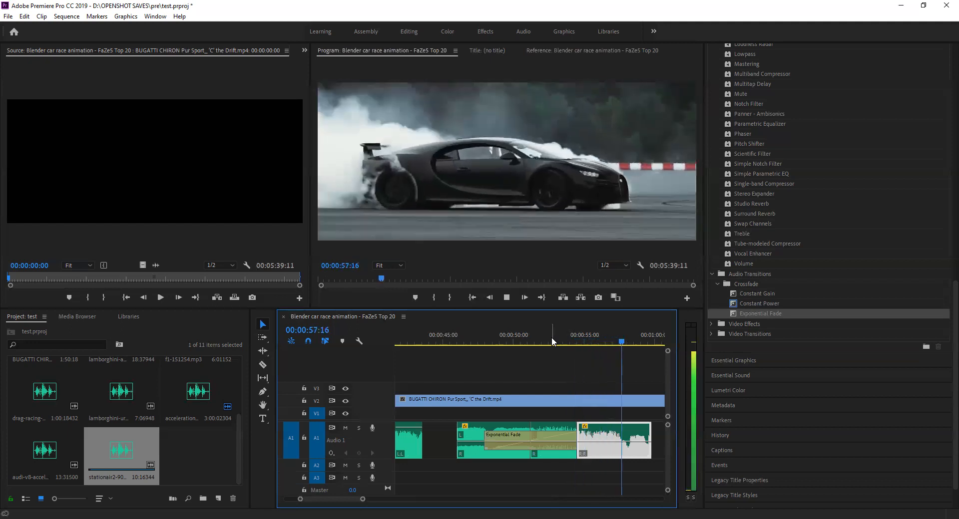
pyautogui.press('space')
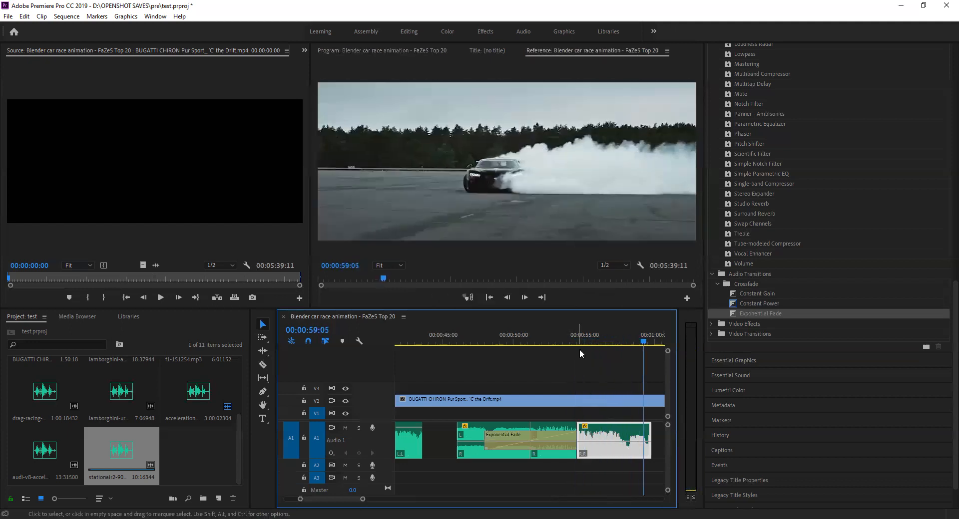
pyautogui.moveTo(645, 343); pyautogui.dragTo(478, 367)
pyautogui.press('space')
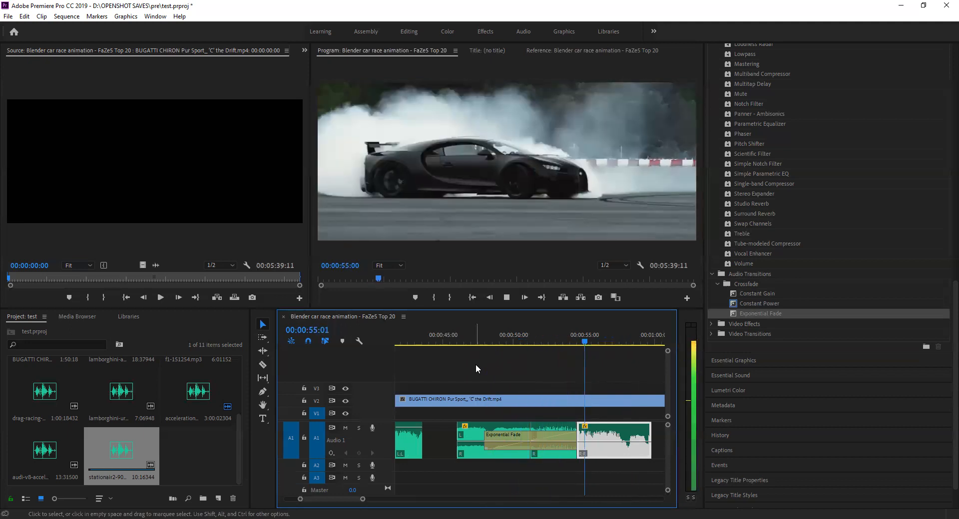
pyautogui.press('space')
pyautogui.press('space')
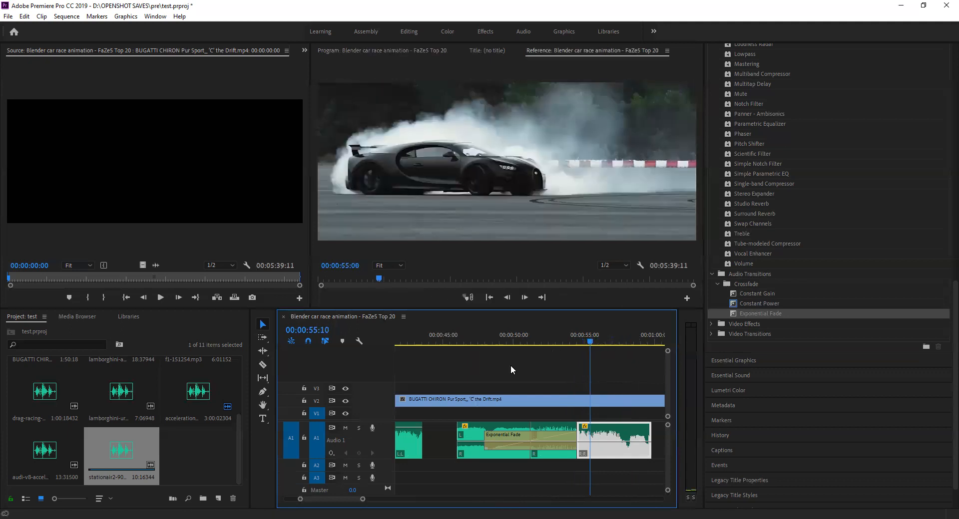
pyautogui.click(482, 383)
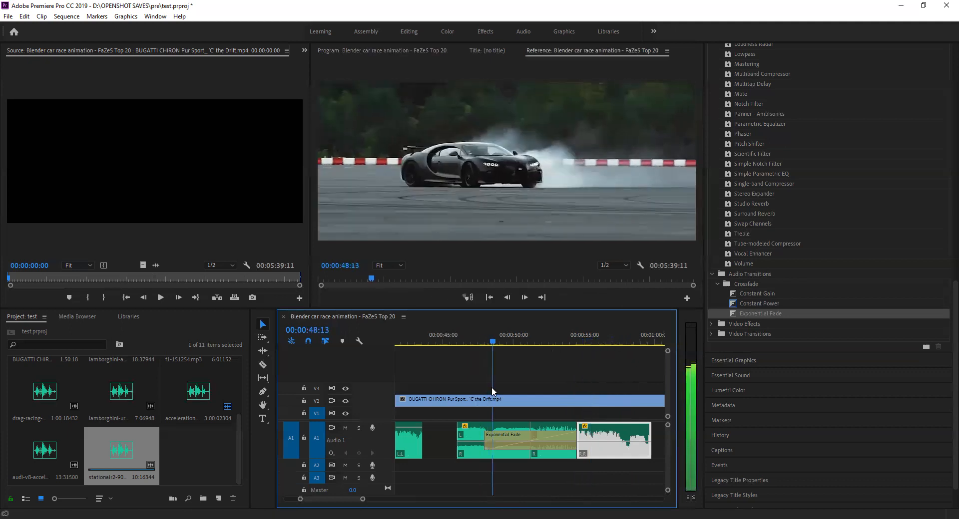
pyautogui.press('space')
# Step: Review all the replacement car sounds by playing the sequence from its start to about 00:00:57:05
pyautogui.moveTo(351, 504); pyautogui.dragTo(412, 499)
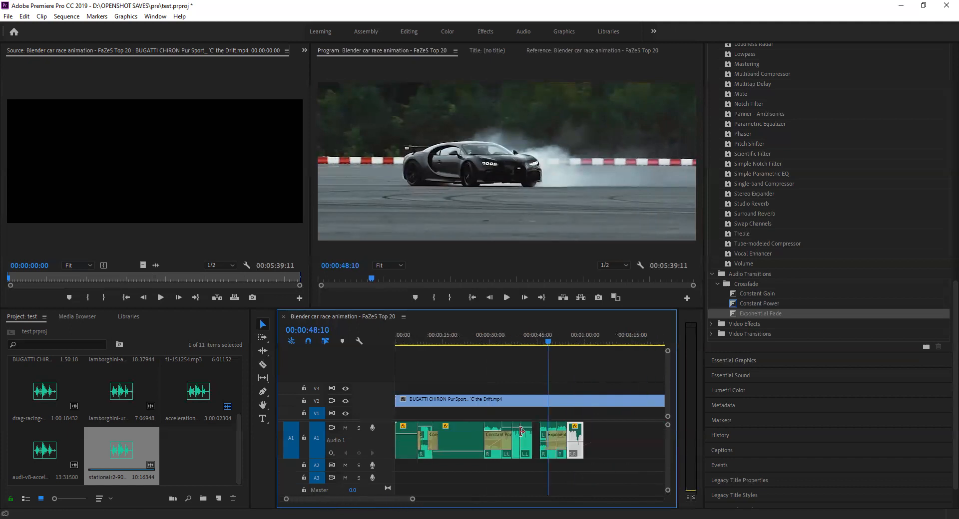
pyautogui.moveTo(547, 343); pyautogui.dragTo(390, 354)
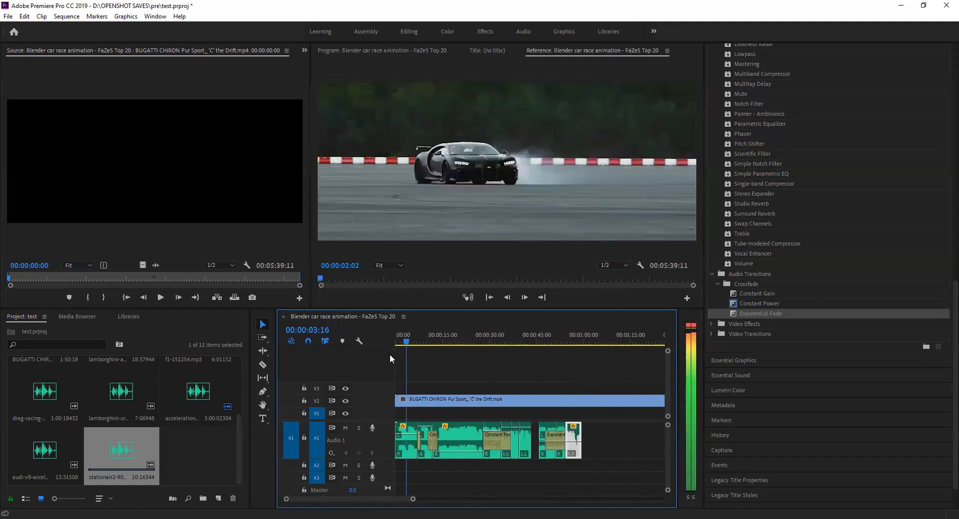
pyautogui.press('space')
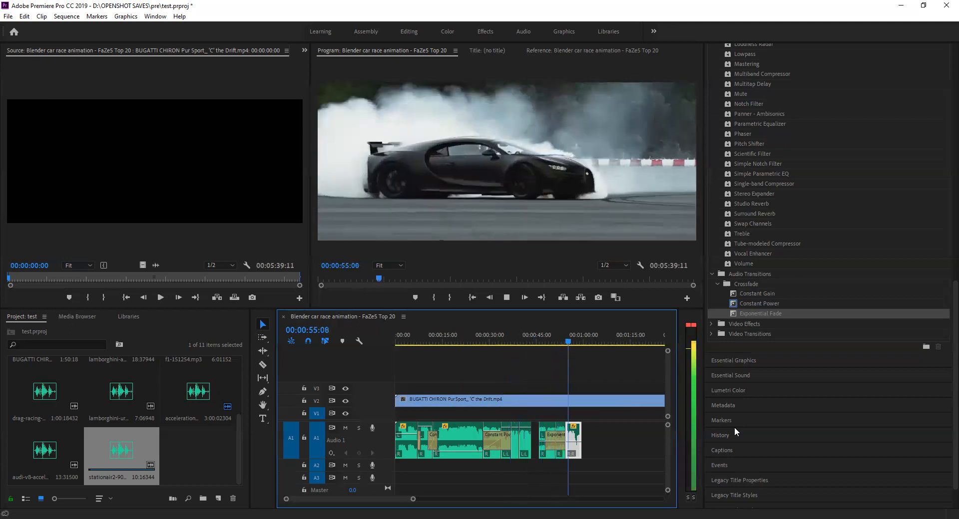
pyautogui.press('space')
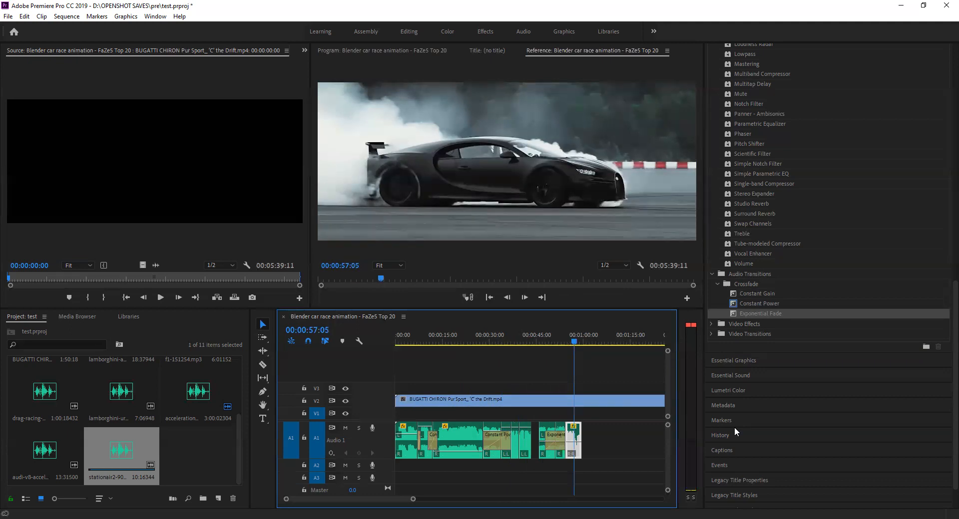
# Step: Return to the start of the sequence and play its opening to about 00:00:01:03
pyautogui.press('Home')
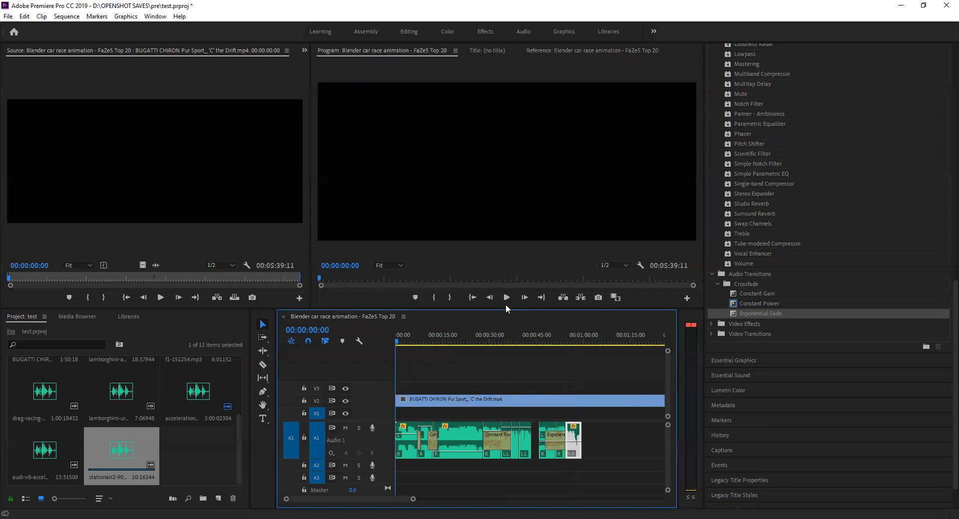
pyautogui.click(506, 298)
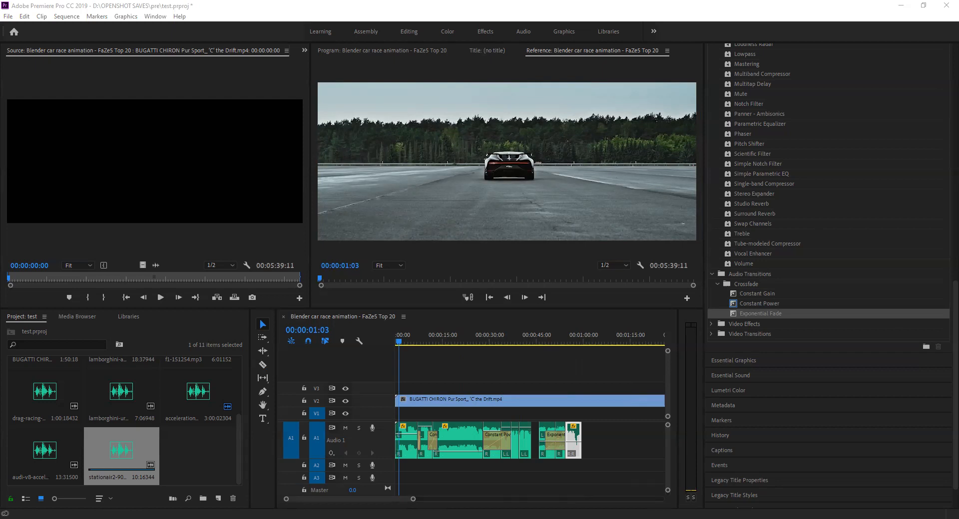
# Step: Look through the available audio effects, from the Obsolete Audio Effects to the Crossfade transitions such as Constant Gain
pyautogui.scroll(15, 748, 255)
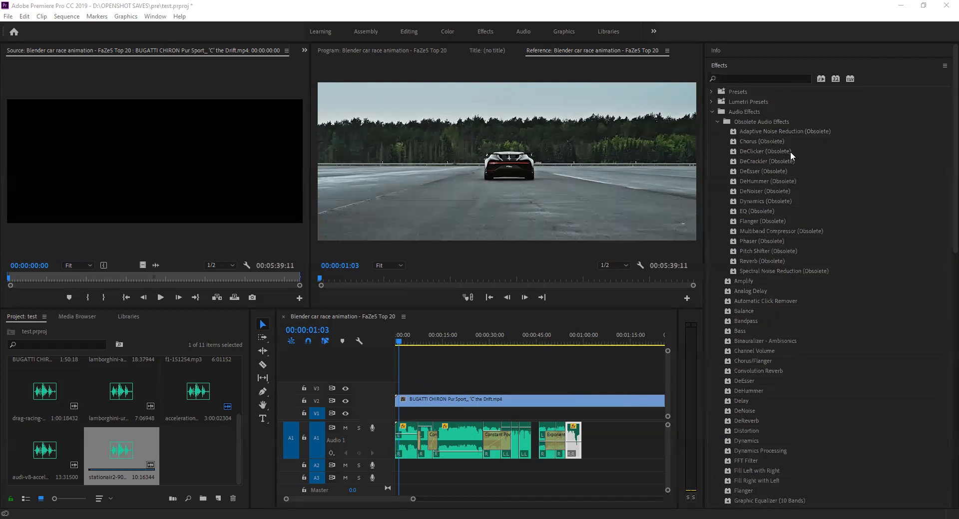
pyautogui.click(761, 121)
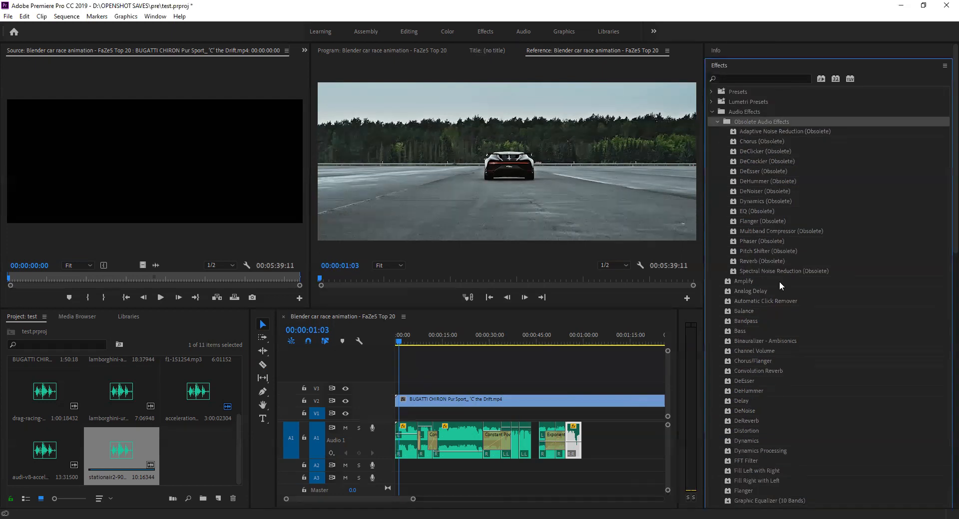
pyautogui.scroll(-20, 778, 294)
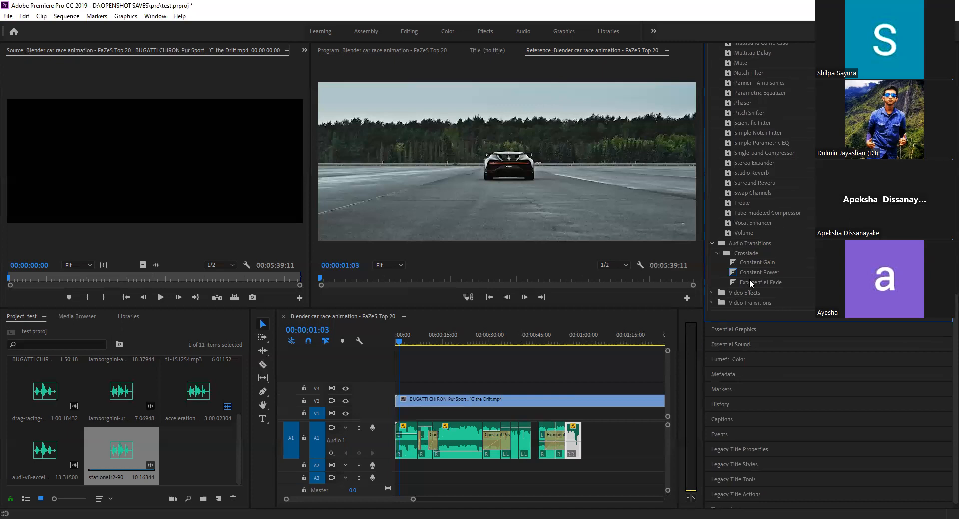
pyautogui.click(740, 262)
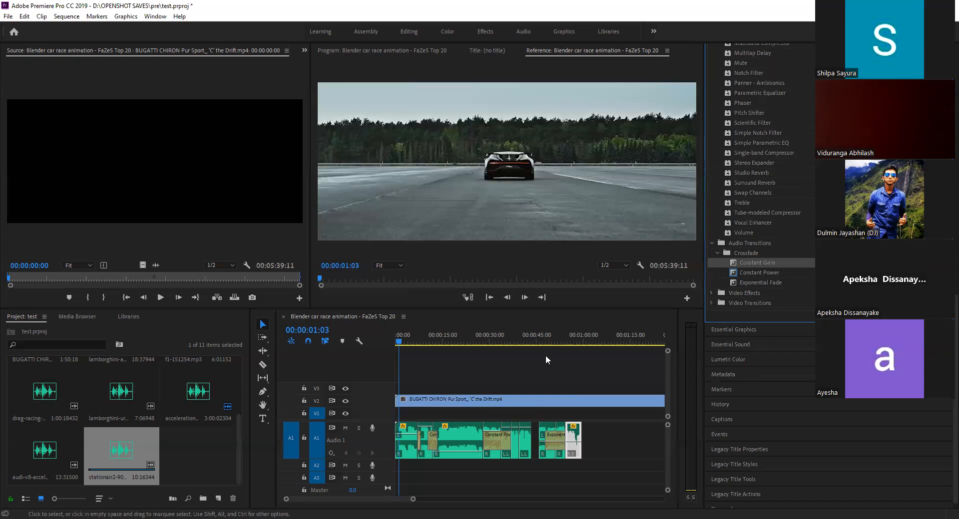
pyautogui.scroll(9, 780, 203)
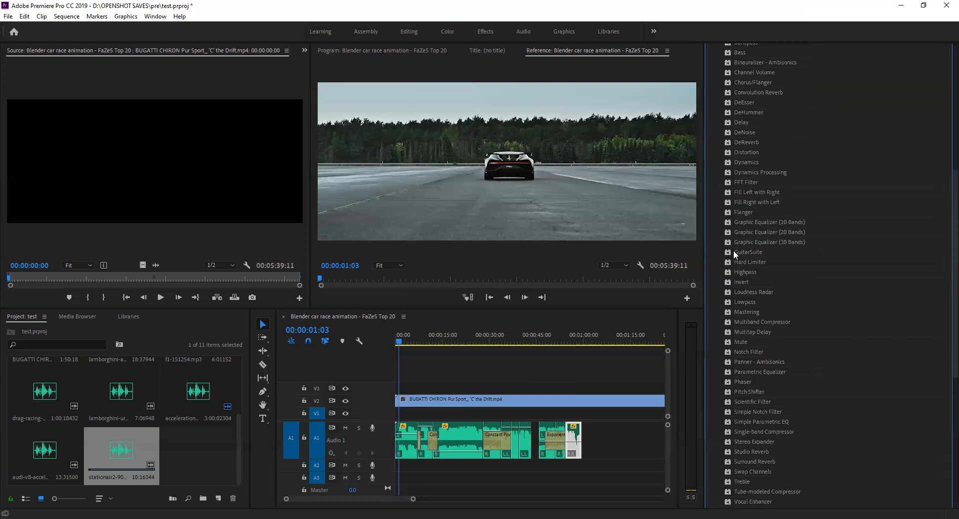
pyautogui.click(413, 446)
pyautogui.click(426, 452)
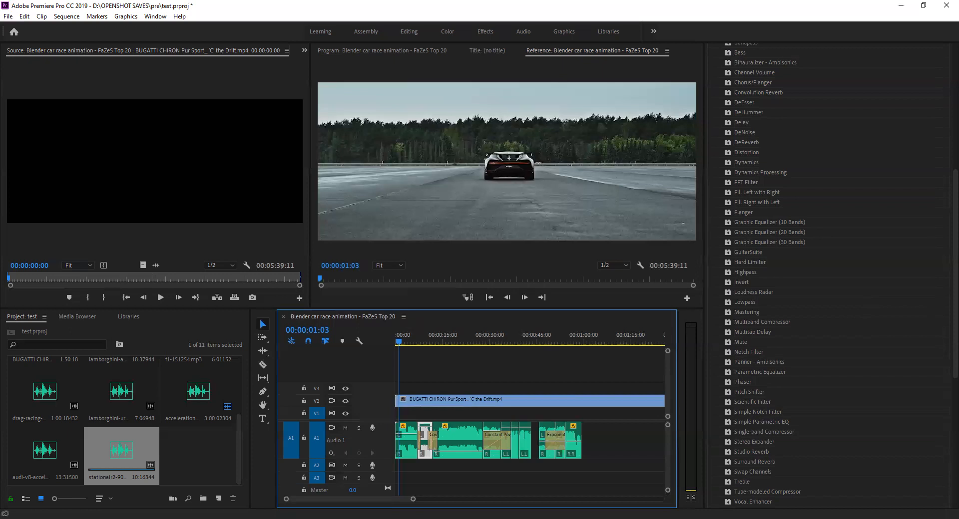
pyautogui.hotkey('alt', 'Tab')
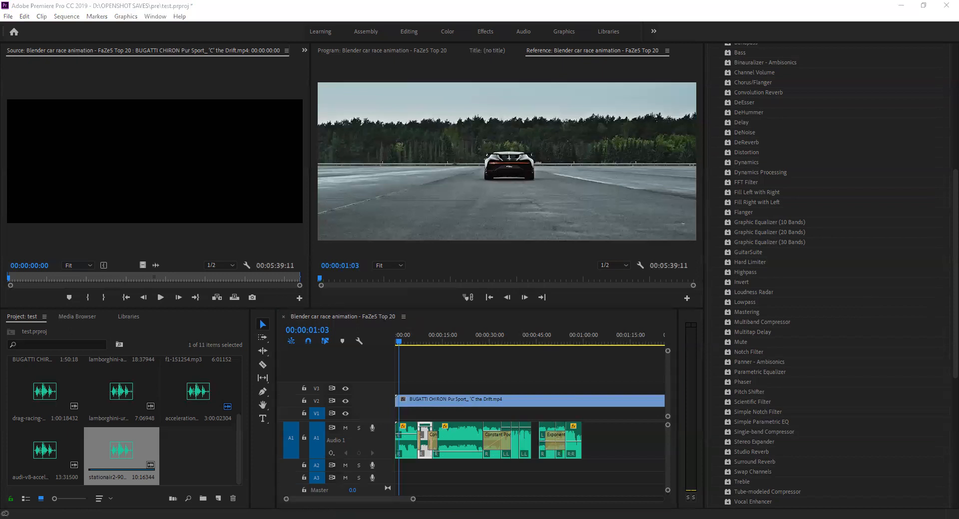